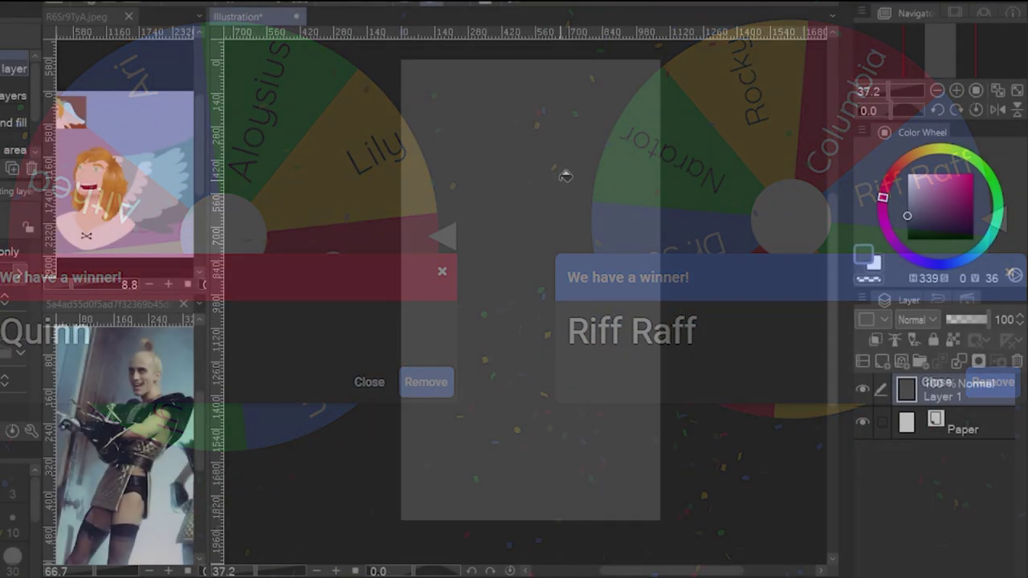
Step: Add a new layer and sketch the standing figure's curved line of action in light pink
{"action": "key", "text": "ctrl+shift+n"}
{"action": "scroll", "coordinate": [410, 189], "scroll_direction": "up", "scroll_amount": 1}
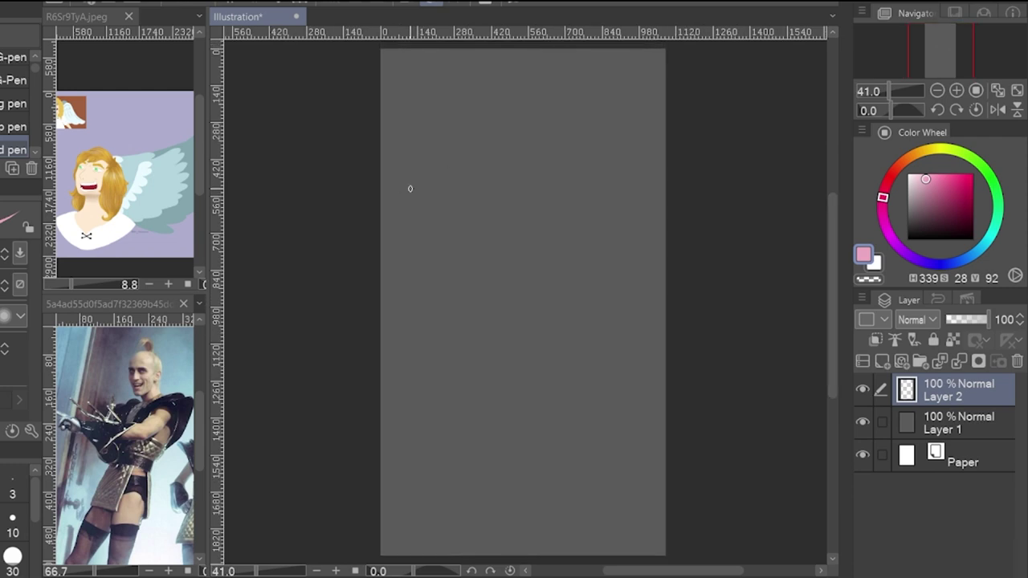
{"action": "left_click_drag", "start_coordinate": [509, 173], "coordinate": [515, 429]}
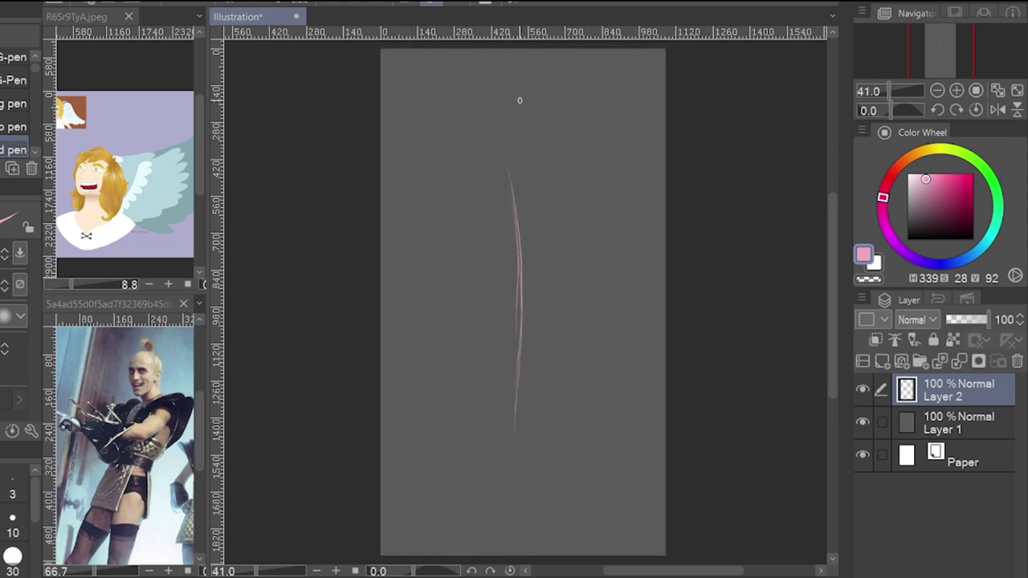
{"action": "key", "text": "ctrl+z"}
{"action": "left_click_drag", "start_coordinate": [476, 530], "coordinate": [489, 193]}
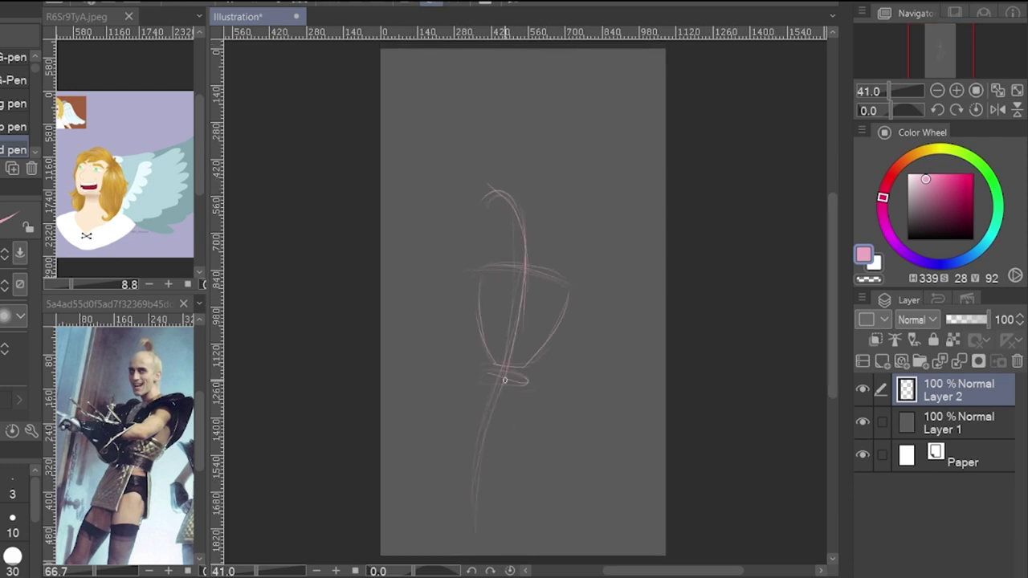
Step: Sketch the tapered torso, its shoulder line, and rough guides for the arms and crossed forearm
{"action": "left_click_drag", "start_coordinate": [518, 272], "coordinate": [501, 363]}
{"action": "mouse_move", "coordinate": [493, 263]}
{"action": "left_mouse_down"}
{"action": "mouse_move", "coordinate": [483, 305]}
{"action": "mouse_move", "coordinate": [565, 278]}
{"action": "left_mouse_up"}
{"action": "left_click_drag", "start_coordinate": [562, 286], "coordinate": [540, 339]}
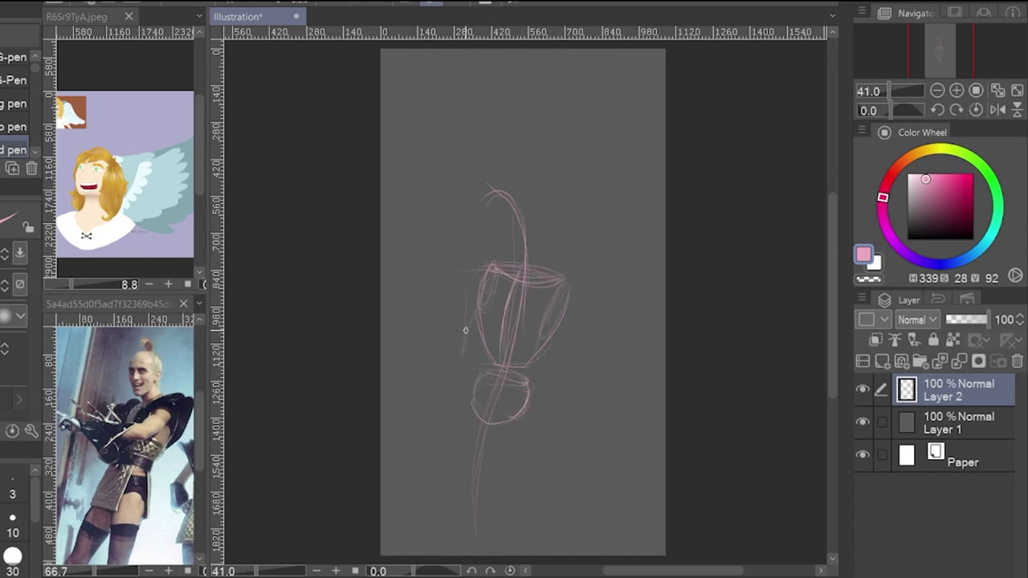
{"action": "left_click_drag", "start_coordinate": [565, 289], "coordinate": [565, 374]}
{"action": "left_click_drag", "start_coordinate": [462, 336], "coordinate": [562, 353]}
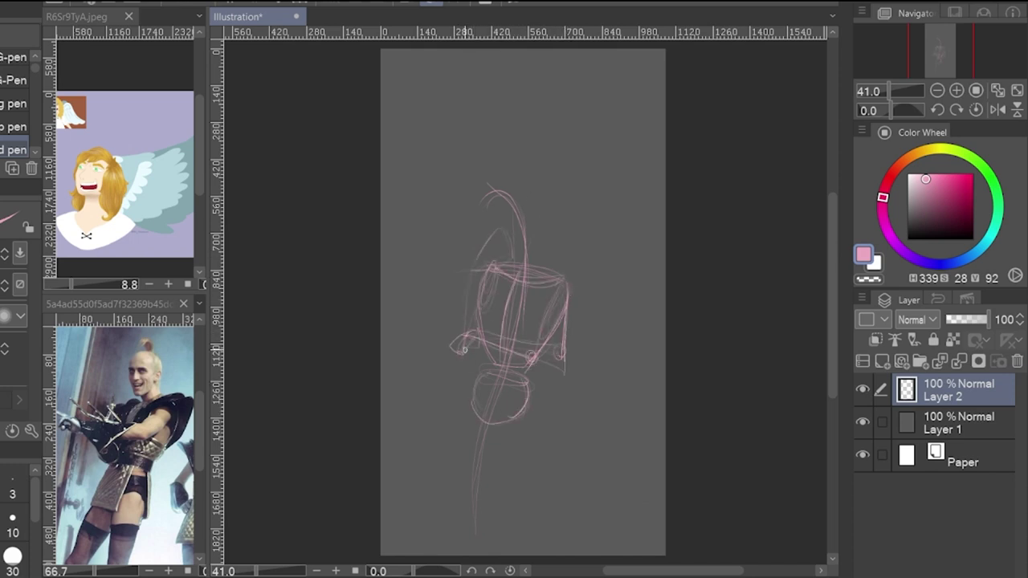
Step: Rough in the neck and raised forearm lines, and move the whole sketch up on the canvas
{"action": "left_click_drag", "start_coordinate": [488, 193], "coordinate": [517, 268]}
{"action": "mouse_move", "coordinate": [480, 233]}
{"action": "left_mouse_down"}
{"action": "mouse_move", "coordinate": [536, 229]}
{"action": "mouse_move", "coordinate": [515, 270]}
{"action": "left_mouse_up"}
{"action": "left_click_drag", "start_coordinate": [501, 188], "coordinate": [514, 270]}
{"action": "key", "text": "k"}
{"action": "left_click_drag", "start_coordinate": [578, 297], "coordinate": [591, 233]}
{"action": "key", "text": "p"}
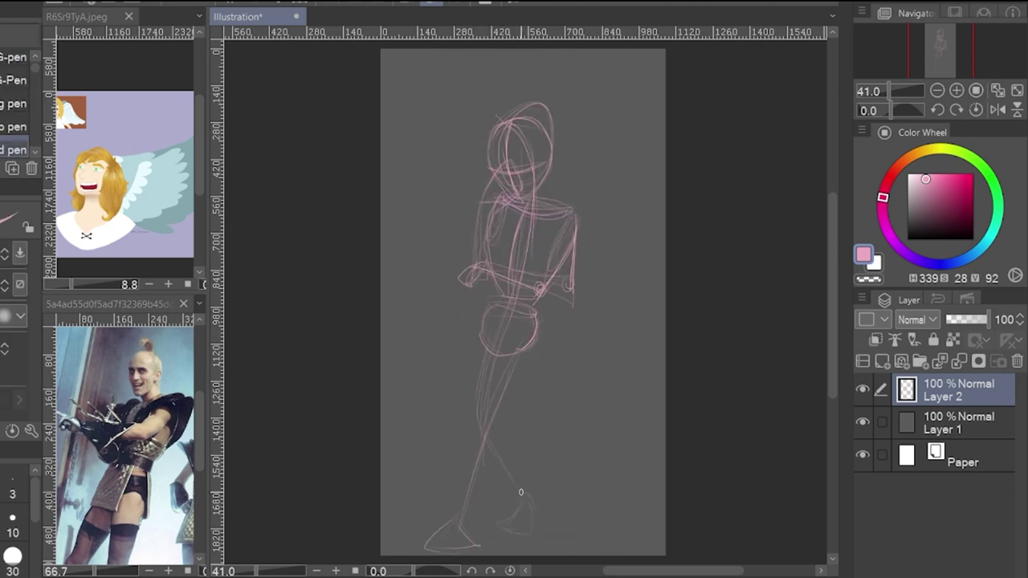
Step: Sketch the crossed legs with thighs, calves and feet, and firm up the shoulder and hip contours
{"action": "left_click_drag", "start_coordinate": [486, 414], "coordinate": [536, 503]}
{"action": "mouse_move", "coordinate": [503, 418]}
{"action": "left_mouse_down"}
{"action": "mouse_move", "coordinate": [485, 430]}
{"action": "mouse_move", "coordinate": [438, 547]}
{"action": "left_mouse_up"}
{"action": "mouse_move", "coordinate": [539, 323]}
{"action": "left_mouse_down"}
{"action": "mouse_move", "coordinate": [506, 440]}
{"action": "mouse_move", "coordinate": [478, 441]}
{"action": "left_mouse_up"}
{"action": "left_click_drag", "start_coordinate": [546, 303], "coordinate": [515, 422]}
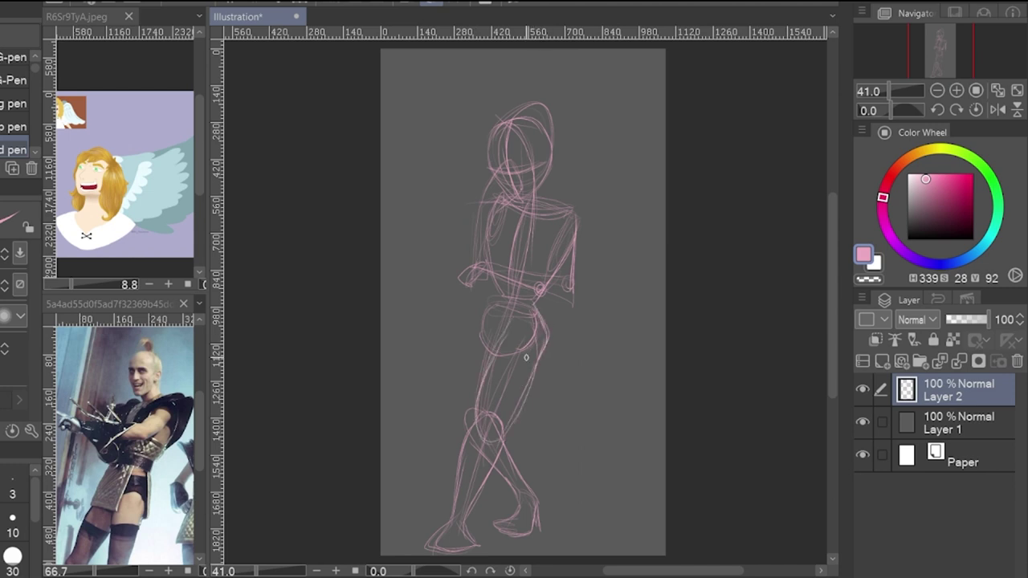
{"action": "left_click_drag", "start_coordinate": [484, 311], "coordinate": [465, 426]}
{"action": "mouse_move", "coordinate": [492, 205]}
{"action": "left_mouse_down"}
{"action": "mouse_move", "coordinate": [479, 328]}
{"action": "mouse_move", "coordinate": [578, 219]}
{"action": "left_mouse_up"}
{"action": "left_click_drag", "start_coordinate": [537, 291], "coordinate": [548, 329]}
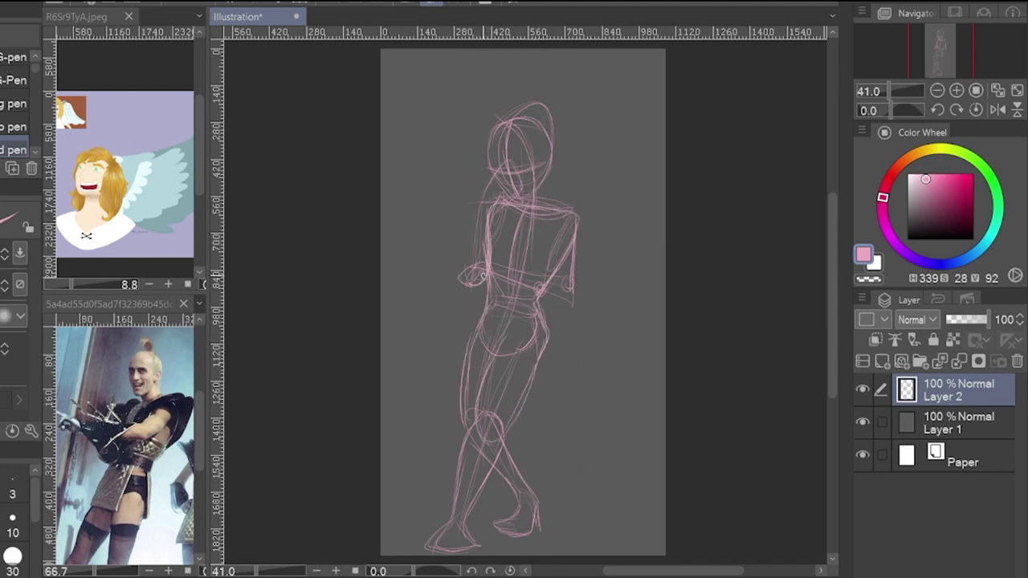
Step: Outline both upper arms and the forearm crossing the waist over the rough guides
{"action": "left_click_drag", "start_coordinate": [485, 198], "coordinate": [474, 283]}
{"action": "left_click_drag", "start_coordinate": [521, 193], "coordinate": [490, 223]}
{"action": "left_click_drag", "start_coordinate": [573, 212], "coordinate": [575, 306]}
{"action": "mouse_move", "coordinate": [491, 267]}
{"action": "left_mouse_down"}
{"action": "mouse_move", "coordinate": [541, 274]}
{"action": "mouse_move", "coordinate": [577, 307]}
{"action": "left_mouse_up"}
{"action": "left_click_drag", "start_coordinate": [492, 278], "coordinate": [563, 308]}
Step: Sketch the lower face guide, and the loose wavy hair around the head
{"action": "left_click_drag", "start_coordinate": [491, 180], "coordinate": [549, 170]}
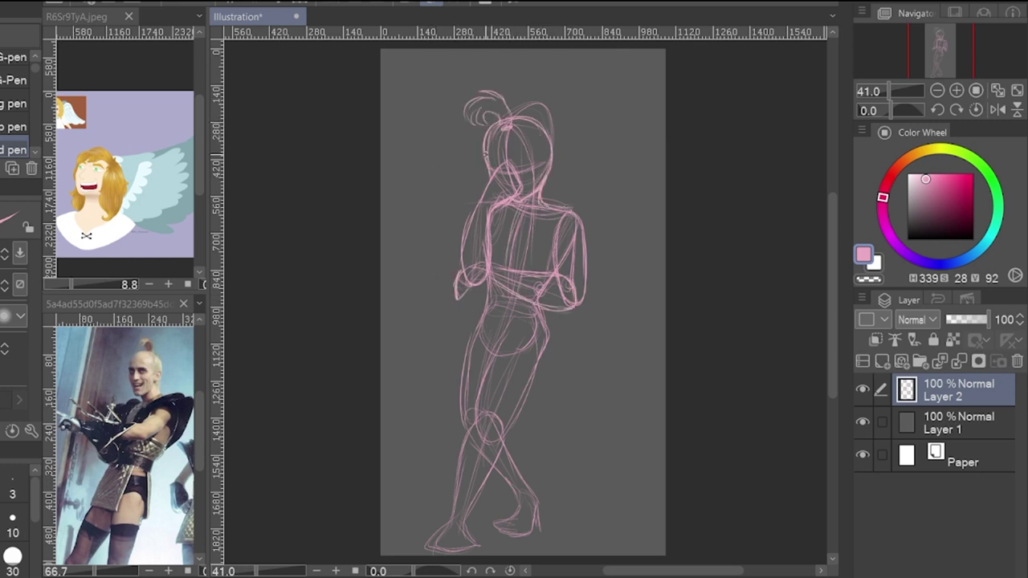
{"action": "left_click_drag", "start_coordinate": [514, 104], "coordinate": [572, 133]}
{"action": "left_click_drag", "start_coordinate": [564, 137], "coordinate": [567, 204]}
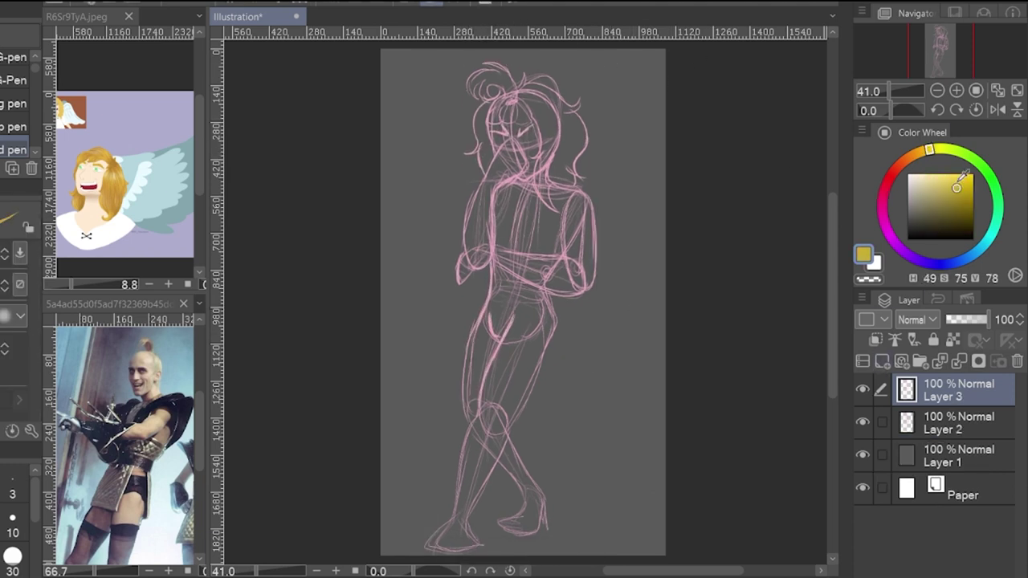
Step: Sketch the costume in mustard yellow on its own layer, with pointed shoulder piece, V straps, belt, skirt and pointed boots
{"action": "left_click_drag", "start_coordinate": [532, 233], "coordinate": [620, 150]}
{"action": "mouse_move", "coordinate": [592, 193]}
{"action": "left_mouse_down"}
{"action": "mouse_move", "coordinate": [630, 160]}
{"action": "mouse_move", "coordinate": [532, 252]}
{"action": "left_mouse_up"}
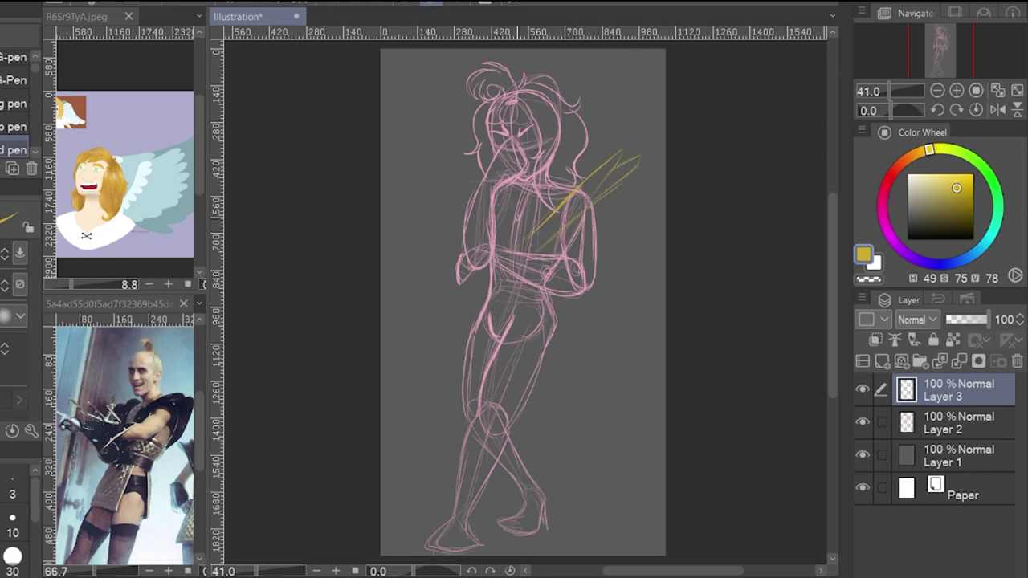
{"action": "left_click_drag", "start_coordinate": [475, 318], "coordinate": [526, 312]}
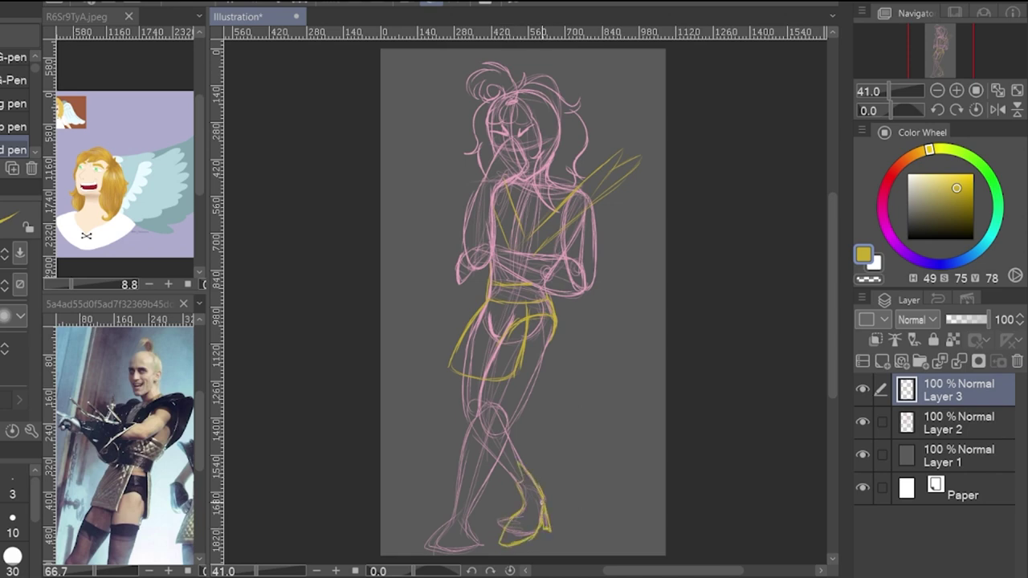
{"action": "scroll", "coordinate": [443, 534], "scroll_direction": "down", "scroll_amount": 1}
{"action": "left_click_drag", "start_coordinate": [474, 501], "coordinate": [442, 496]}
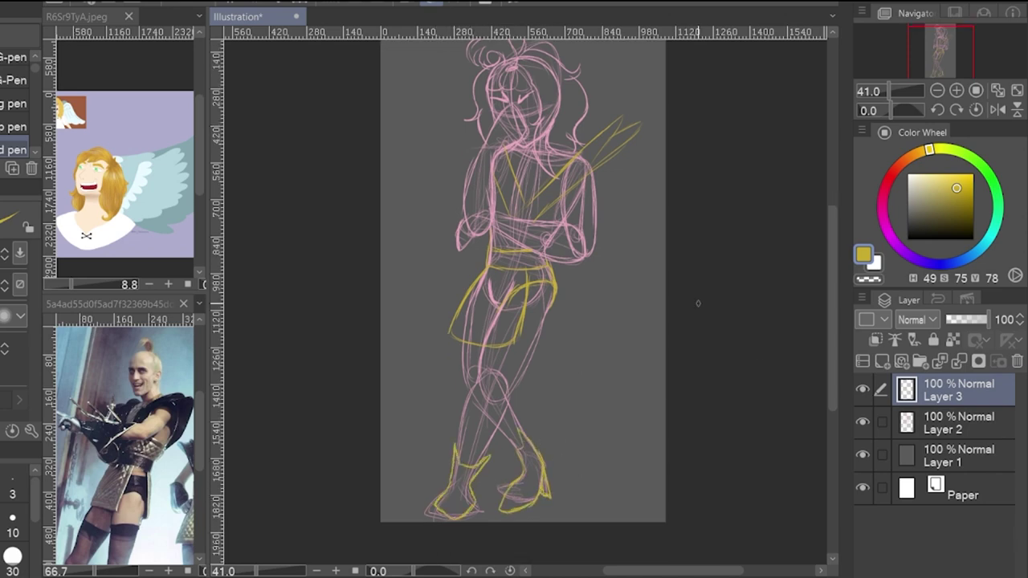
{"action": "scroll", "coordinate": [698, 303], "scroll_direction": "down", "scroll_amount": 1}
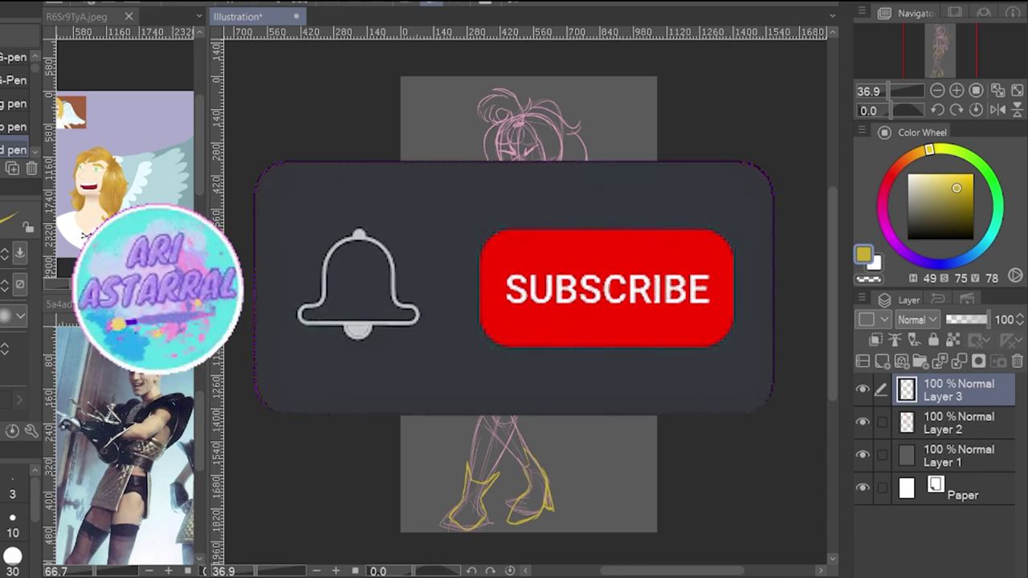
{"action": "scroll", "coordinate": [584, 232], "scroll_direction": "down", "scroll_amount": 1}
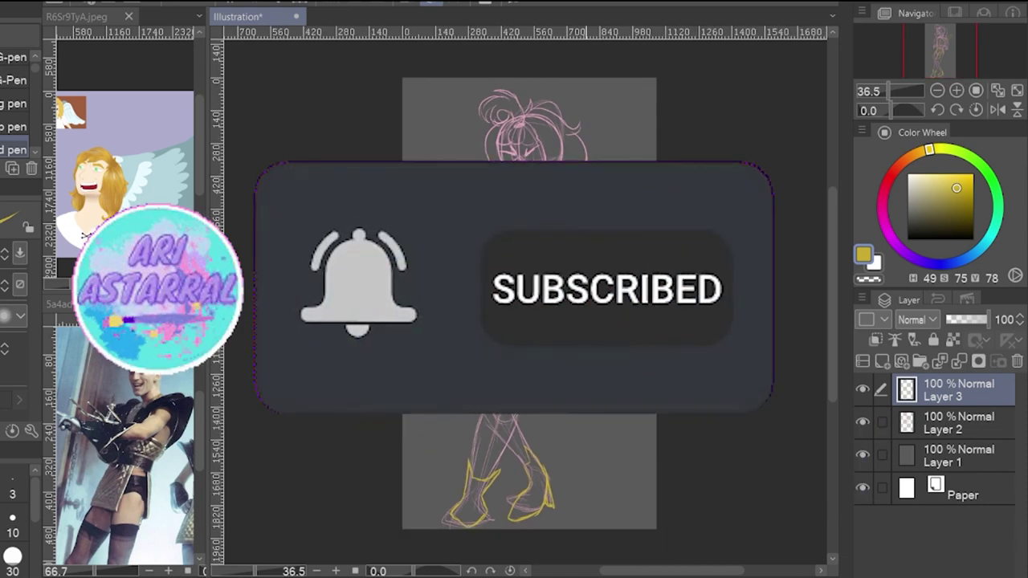
Step: Paint skin-tone and golden hair colour swatches beside the figure's head with the G-pen, sampled from the winged character reference
{"action": "left_click", "coordinate": [95, 210], "text": "alt"}
{"action": "left_click", "coordinate": [14, 58]}
{"action": "left_click", "coordinate": [590, 102]}
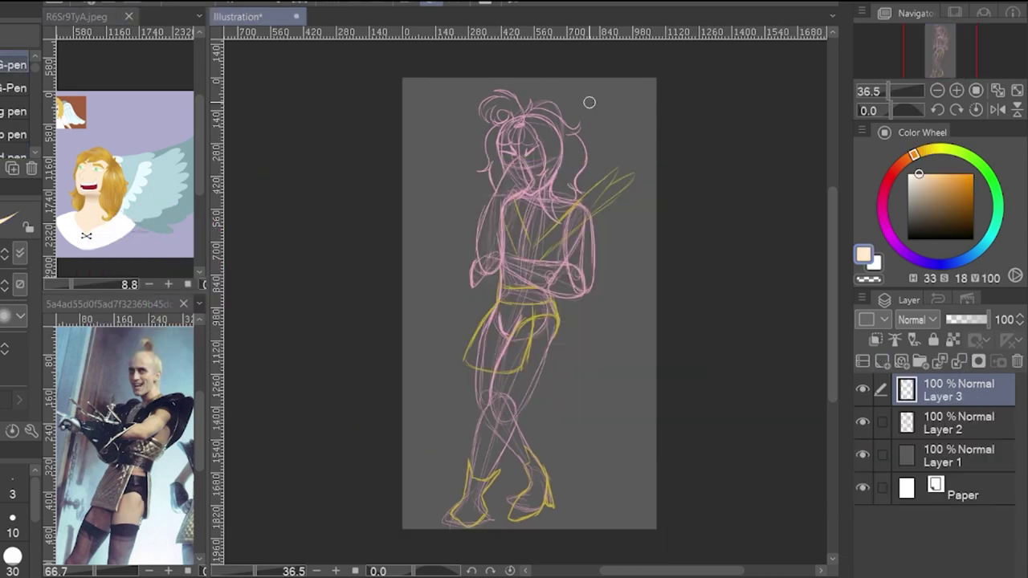
{"action": "left_click", "coordinate": [110, 190]}
{"action": "left_click_drag", "start_coordinate": [615, 96], "coordinate": [635, 109]}
{"action": "left_click", "coordinate": [110, 191], "text": "alt"}
{"action": "left_click", "coordinate": [632, 106]}
Step: Sample the skin-tone swatch and place a new painting layer beneath the sketch layer
{"action": "scroll", "coordinate": [564, 210], "scroll_direction": "up", "scroll_amount": 3}
{"action": "left_click", "coordinate": [635, 62], "text": "alt"}
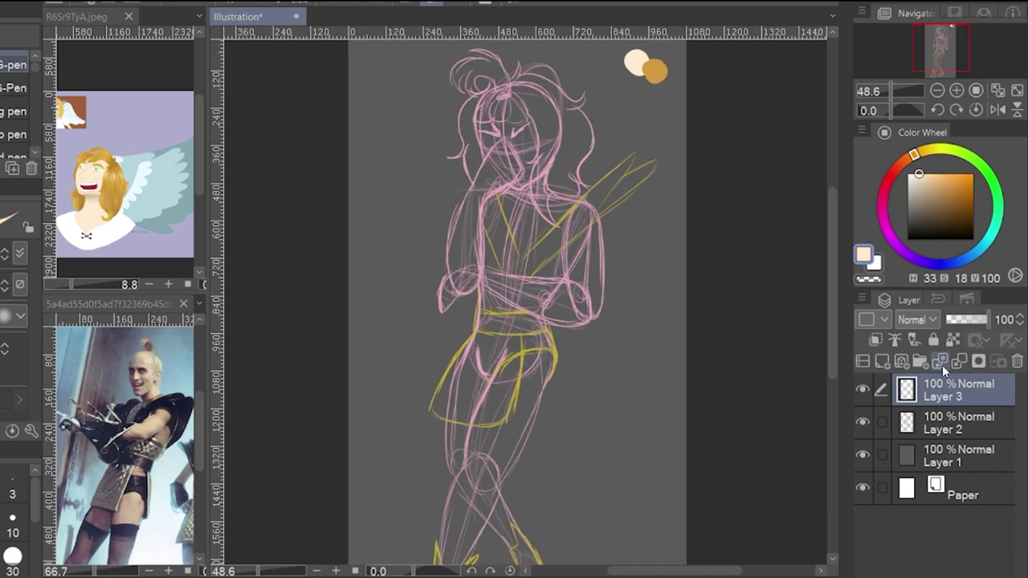
{"action": "key", "text": "ctrl+shift+n"}
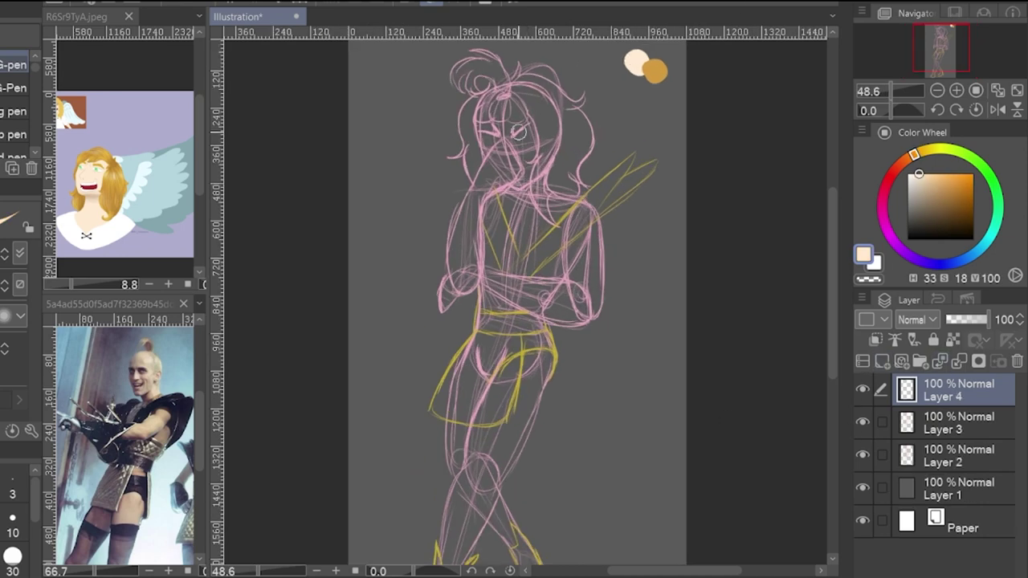
{"action": "scroll", "coordinate": [518, 129], "scroll_direction": "up", "scroll_amount": 4}
{"action": "left_click_drag", "start_coordinate": [964, 390], "coordinate": [963, 473]}
Step: Set the sketch layer's opacity to 20% and group it with the painting layer in a new folder
{"action": "left_click", "coordinate": [959, 424]}
{"action": "left_click_drag", "start_coordinate": [968, 319], "coordinate": [952, 319]}
{"action": "left_click", "coordinate": [920, 361]}
{"action": "left_click_drag", "start_coordinate": [970, 489], "coordinate": [974, 473]}
Step: Paint the face as a solid skin-tone shape tapering to the chin, following the faded sketch
{"action": "scroll", "coordinate": [614, 201], "scroll_direction": "up", "scroll_amount": 2}
{"action": "left_click_drag", "start_coordinate": [832, 263], "coordinate": [832, 224]}
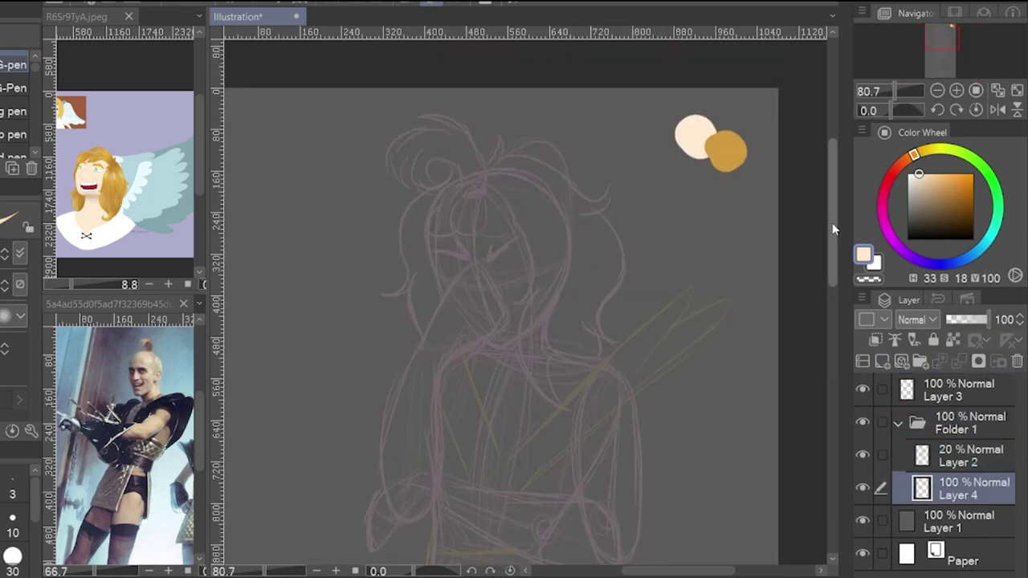
{"action": "mouse_move", "coordinate": [473, 224]}
{"action": "left_mouse_down"}
{"action": "mouse_move", "coordinate": [489, 228]}
{"action": "mouse_move", "coordinate": [443, 261]}
{"action": "left_mouse_up"}
{"action": "left_click_drag", "start_coordinate": [455, 281], "coordinate": [475, 326]}
{"action": "key", "text": "ctrl+z"}
{"action": "mouse_move", "coordinate": [441, 264]}
{"action": "left_mouse_down"}
{"action": "mouse_move", "coordinate": [487, 334]}
{"action": "mouse_move", "coordinate": [508, 315]}
{"action": "mouse_move", "coordinate": [532, 201]}
{"action": "mouse_move", "coordinate": [463, 310]}
{"action": "mouse_move", "coordinate": [496, 340]}
{"action": "left_mouse_up"}
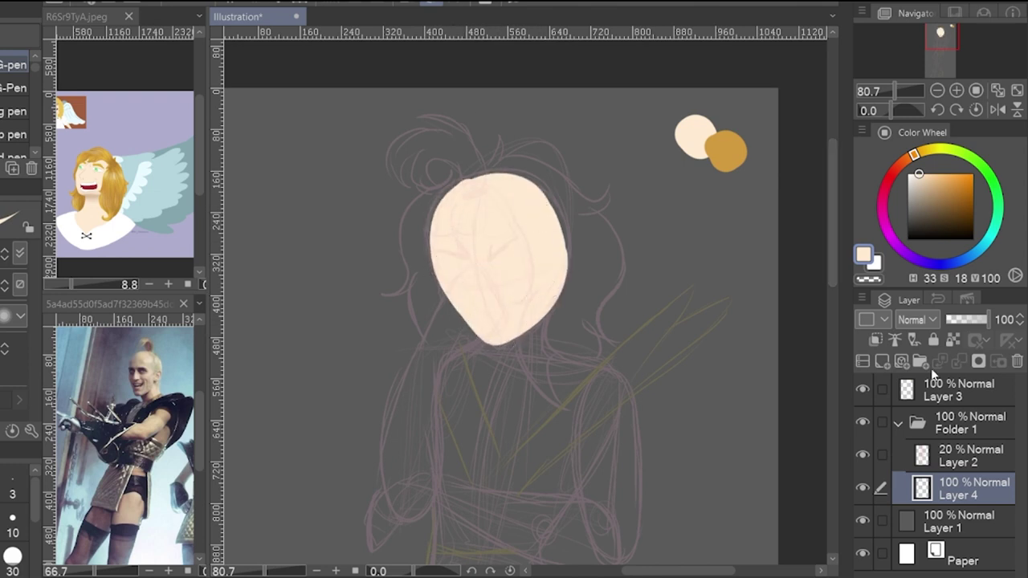
Step: On a new layer above the face, paint the bangs, wavy side hair and topknot in the golden swatch colour
{"action": "left_click", "coordinate": [882, 361]}
{"action": "left_click", "coordinate": [725, 152], "text": "alt"}
{"action": "mouse_move", "coordinate": [442, 198]}
{"action": "left_mouse_down"}
{"action": "mouse_move", "coordinate": [441, 232]}
{"action": "mouse_move", "coordinate": [488, 188]}
{"action": "mouse_move", "coordinate": [492, 207]}
{"action": "mouse_move", "coordinate": [462, 190]}
{"action": "left_mouse_up"}
{"action": "mouse_move", "coordinate": [509, 212]}
{"action": "left_mouse_down"}
{"action": "mouse_move", "coordinate": [518, 304]}
{"action": "mouse_move", "coordinate": [604, 330]}
{"action": "mouse_move", "coordinate": [621, 279]}
{"action": "left_mouse_up"}
{"action": "mouse_move", "coordinate": [594, 207]}
{"action": "left_mouse_down"}
{"action": "mouse_move", "coordinate": [498, 159]}
{"action": "mouse_move", "coordinate": [403, 262]}
{"action": "mouse_move", "coordinate": [425, 285]}
{"action": "mouse_move", "coordinate": [435, 194]}
{"action": "mouse_move", "coordinate": [496, 146]}
{"action": "mouse_move", "coordinate": [584, 198]}
{"action": "mouse_move", "coordinate": [500, 168]}
{"action": "mouse_move", "coordinate": [591, 208]}
{"action": "mouse_move", "coordinate": [605, 279]}
{"action": "mouse_move", "coordinate": [505, 183]}
{"action": "mouse_move", "coordinate": [566, 298]}
{"action": "mouse_move", "coordinate": [547, 351]}
{"action": "mouse_move", "coordinate": [581, 356]}
{"action": "left_mouse_up"}
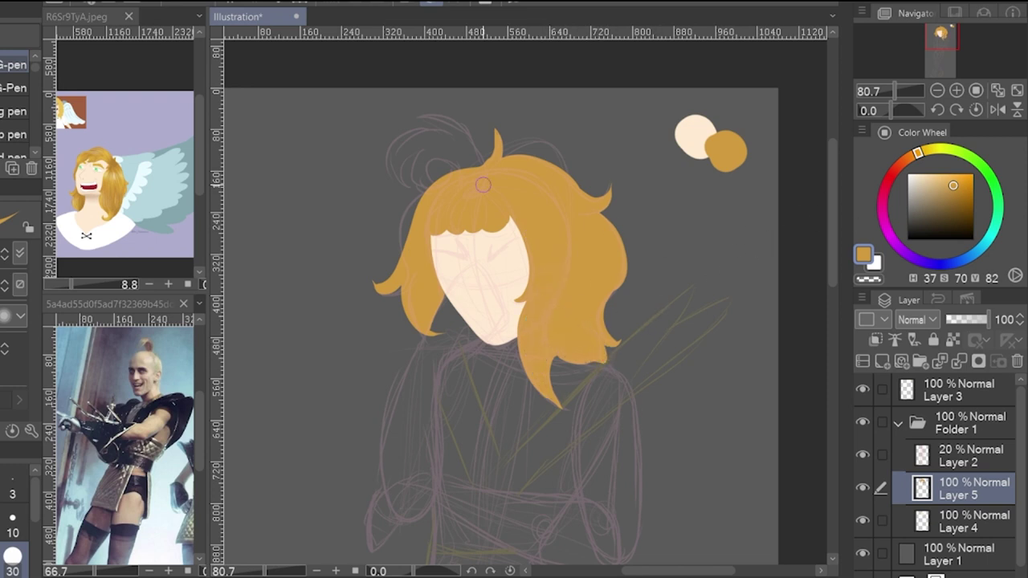
{"action": "mouse_move", "coordinate": [483, 185]}
{"action": "left_mouse_down"}
{"action": "mouse_move", "coordinate": [414, 191]}
{"action": "mouse_move", "coordinate": [420, 160]}
{"action": "mouse_move", "coordinate": [461, 175]}
{"action": "mouse_move", "coordinate": [393, 161]}
{"action": "left_mouse_up"}
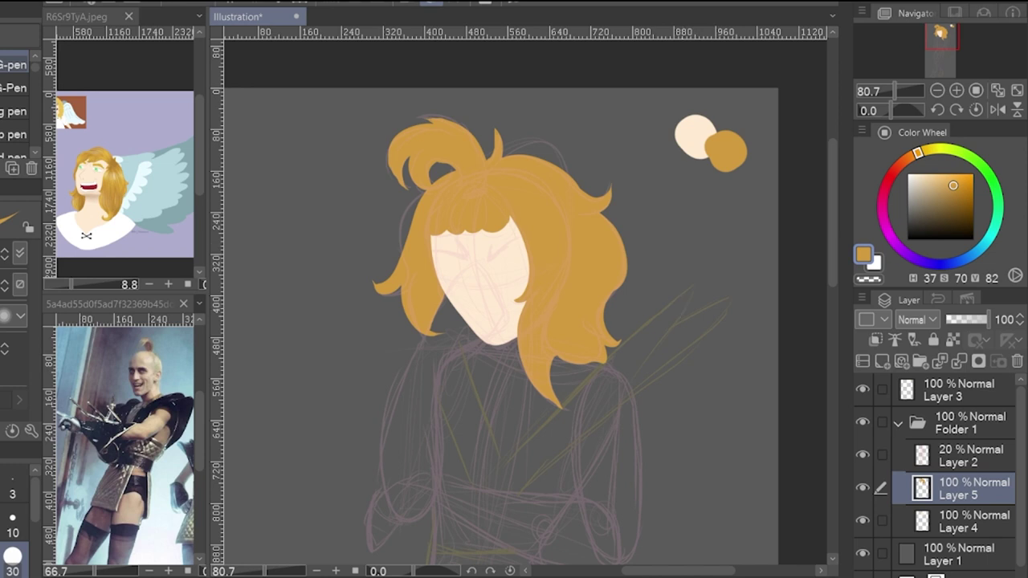
Step: Paint the raised arm and fist in skin tone on a new layer above the hair, temporarily hiding the face and hair layers
{"action": "left_click", "coordinate": [690, 124], "text": "alt"}
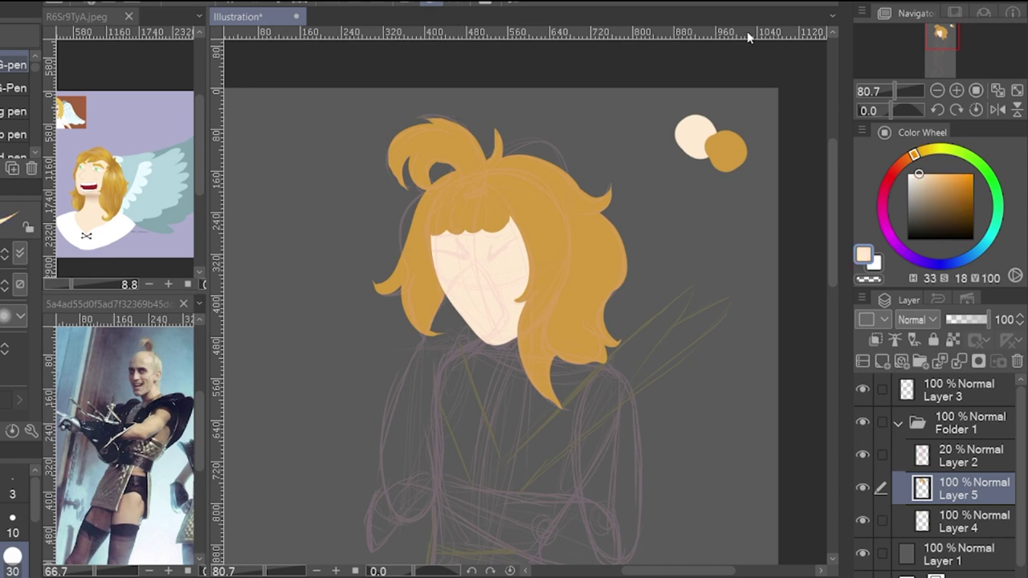
{"action": "left_click", "coordinate": [881, 362]}
{"action": "left_click", "coordinate": [863, 554]}
{"action": "left_click", "coordinate": [862, 521]}
{"action": "mouse_move", "coordinate": [424, 337]}
{"action": "left_mouse_down"}
{"action": "mouse_move", "coordinate": [463, 289]}
{"action": "mouse_move", "coordinate": [462, 299]}
{"action": "mouse_move", "coordinate": [484, 285]}
{"action": "mouse_move", "coordinate": [502, 302]}
{"action": "mouse_move", "coordinate": [407, 382]}
{"action": "mouse_move", "coordinate": [462, 338]}
{"action": "mouse_move", "coordinate": [436, 352]}
{"action": "mouse_move", "coordinate": [421, 438]}
{"action": "mouse_move", "coordinate": [415, 418]}
{"action": "mouse_move", "coordinate": [394, 436]}
{"action": "mouse_move", "coordinate": [429, 459]}
{"action": "left_mouse_up"}
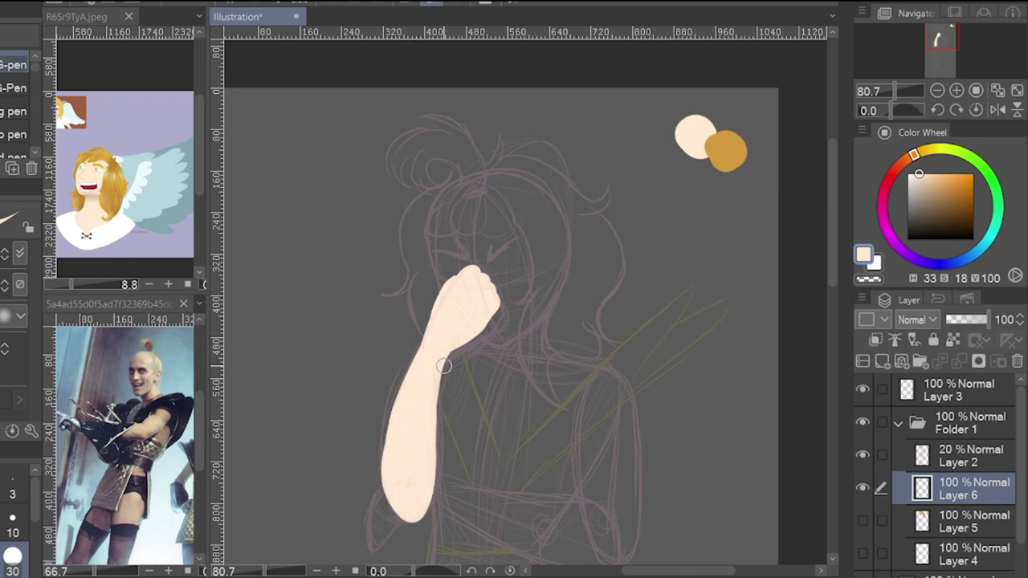
{"action": "left_click_drag", "start_coordinate": [861, 553], "coordinate": [860, 518]}
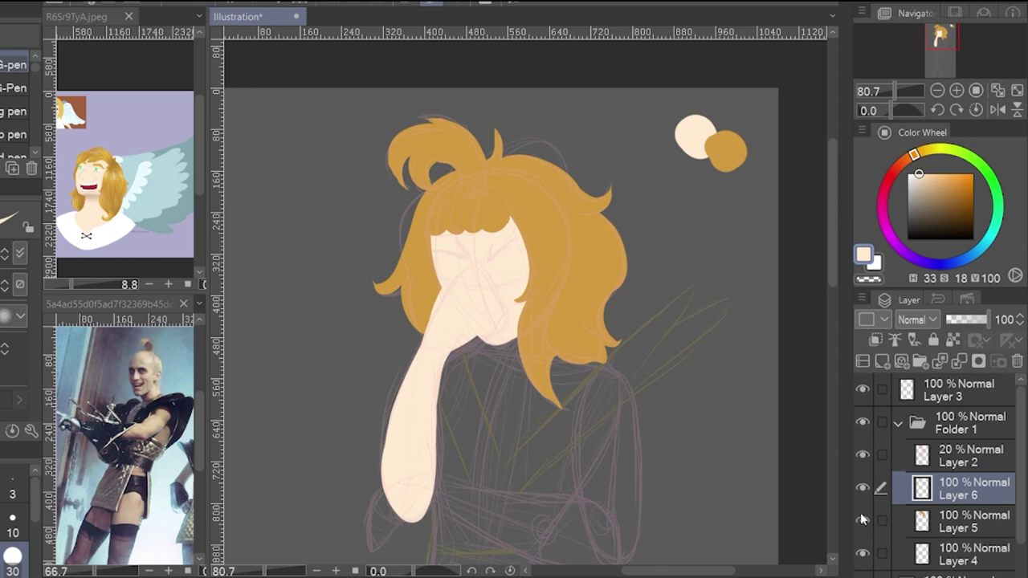
Step: On a new layer beneath the face, paint the neck, torso and other upper arm in the skin tone
{"action": "scroll", "coordinate": [509, 321], "scroll_direction": "down", "scroll_amount": 3}
{"action": "left_click", "coordinate": [963, 554]}
{"action": "left_click", "coordinate": [882, 362]}
{"action": "left_click_drag", "start_coordinate": [963, 554], "coordinate": [963, 573]}
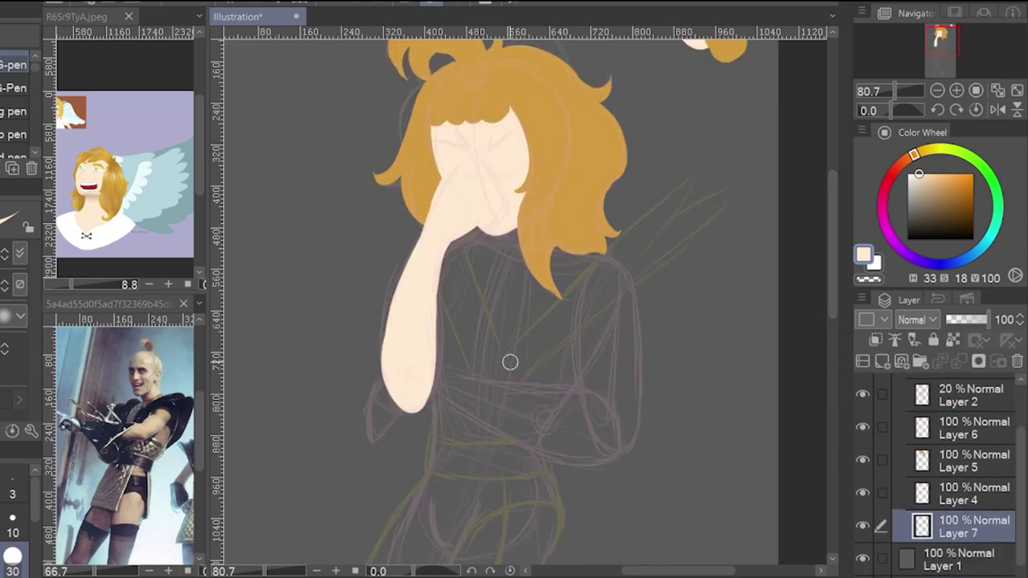
{"action": "mouse_move", "coordinate": [492, 230]}
{"action": "left_mouse_down"}
{"action": "mouse_move", "coordinate": [509, 228]}
{"action": "mouse_move", "coordinate": [526, 274]}
{"action": "left_mouse_up"}
{"action": "mouse_move", "coordinate": [556, 251]}
{"action": "left_mouse_down"}
{"action": "mouse_move", "coordinate": [611, 260]}
{"action": "mouse_move", "coordinate": [629, 438]}
{"action": "left_mouse_up"}
{"action": "left_click_drag", "start_coordinate": [633, 305], "coordinate": [634, 331]}
{"action": "mouse_move", "coordinate": [612, 277]}
{"action": "left_mouse_down"}
{"action": "mouse_move", "coordinate": [613, 444]}
{"action": "mouse_move", "coordinate": [598, 432]}
{"action": "left_mouse_up"}
{"action": "mouse_move", "coordinate": [441, 297]}
{"action": "left_mouse_down"}
{"action": "mouse_move", "coordinate": [441, 337]}
{"action": "mouse_move", "coordinate": [562, 353]}
{"action": "mouse_move", "coordinate": [492, 436]}
{"action": "mouse_move", "coordinate": [445, 392]}
{"action": "left_mouse_up"}
Step: Extend the skin-tone body shape through the waist and hips and down the front leg
{"action": "left_click_drag", "start_coordinate": [833, 225], "coordinate": [832, 300]}
{"action": "mouse_move", "coordinate": [536, 191]}
{"action": "left_mouse_down"}
{"action": "mouse_move", "coordinate": [560, 281]}
{"action": "mouse_move", "coordinate": [551, 233]}
{"action": "mouse_move", "coordinate": [436, 207]}
{"action": "mouse_move", "coordinate": [390, 435]}
{"action": "left_mouse_up"}
{"action": "key", "text": "ctrl+z"}
{"action": "key", "text": "ctrl+z"}
{"action": "key", "text": "ctrl+z"}
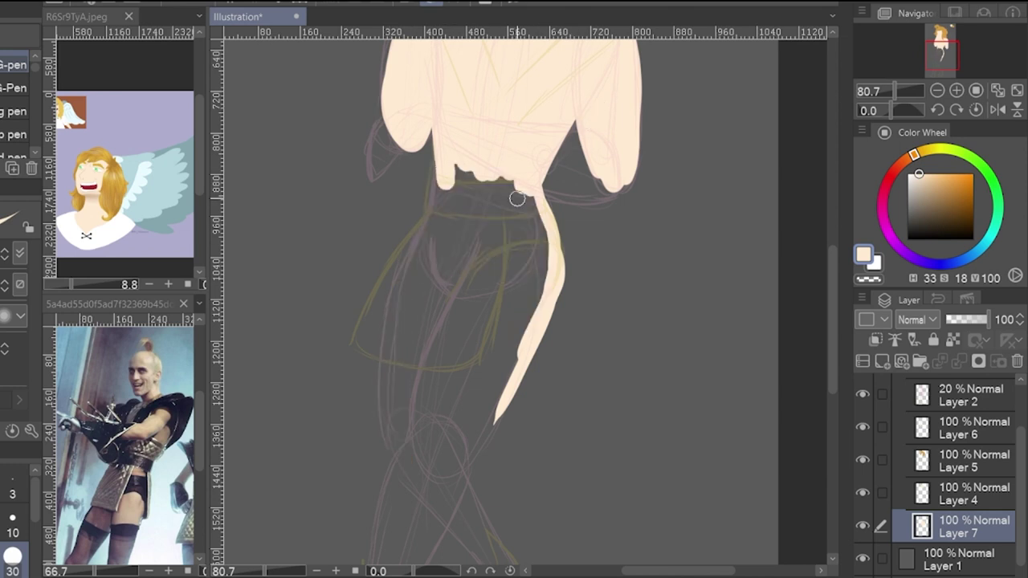
{"action": "left_click_drag", "start_coordinate": [436, 163], "coordinate": [456, 301]}
{"action": "left_click_drag", "start_coordinate": [452, 163], "coordinate": [538, 279]}
{"action": "scroll", "coordinate": [539, 280], "scroll_direction": "down", "scroll_amount": 3}
{"action": "mouse_move", "coordinate": [536, 197]}
{"action": "left_mouse_down"}
{"action": "mouse_move", "coordinate": [461, 205]}
{"action": "mouse_move", "coordinate": [432, 365]}
{"action": "left_mouse_up"}
{"action": "scroll", "coordinate": [431, 354], "scroll_direction": "down", "scroll_amount": 2}
{"action": "mouse_move", "coordinate": [416, 284]}
{"action": "left_mouse_down"}
{"action": "mouse_move", "coordinate": [378, 408]}
{"action": "mouse_move", "coordinate": [436, 351]}
{"action": "mouse_move", "coordinate": [378, 486]}
{"action": "left_mouse_up"}
Step: On a new layer beneath the body, paint the rear crossed leg in skin tone
{"action": "left_click", "coordinate": [882, 362]}
{"action": "left_click_drag", "start_coordinate": [957, 526], "coordinate": [957, 557]}
{"action": "mouse_move", "coordinate": [429, 79]}
{"action": "left_mouse_down"}
{"action": "mouse_move", "coordinate": [416, 167]}
{"action": "mouse_move", "coordinate": [410, 131]}
{"action": "mouse_move", "coordinate": [447, 277]}
{"action": "mouse_move", "coordinate": [517, 434]}
{"action": "left_mouse_up"}
{"action": "scroll", "coordinate": [541, 313], "scroll_direction": "down", "scroll_amount": 2}
{"action": "scroll", "coordinate": [717, 276], "scroll_direction": "up", "scroll_amount": 4}
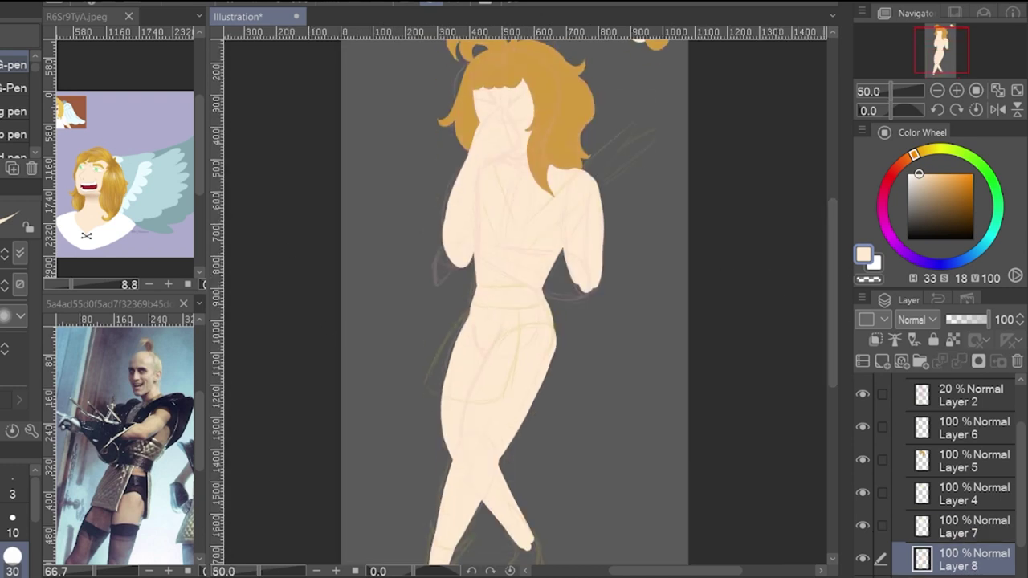
Step: Add a new layer directly above the body layer and choose a near-black drawing colour, H 33, S 3, V 15
{"action": "scroll", "coordinate": [558, 209], "scroll_direction": "down", "scroll_amount": 1}
{"action": "scroll", "coordinate": [557, 209], "scroll_direction": "up", "scroll_amount": 1}
{"action": "scroll", "coordinate": [931, 489], "scroll_direction": "up", "scroll_amount": 2}
{"action": "left_click", "coordinate": [923, 489]}
{"action": "scroll", "coordinate": [923, 498], "scroll_direction": "down", "scroll_amount": 1}
{"action": "left_click", "coordinate": [931, 555]}
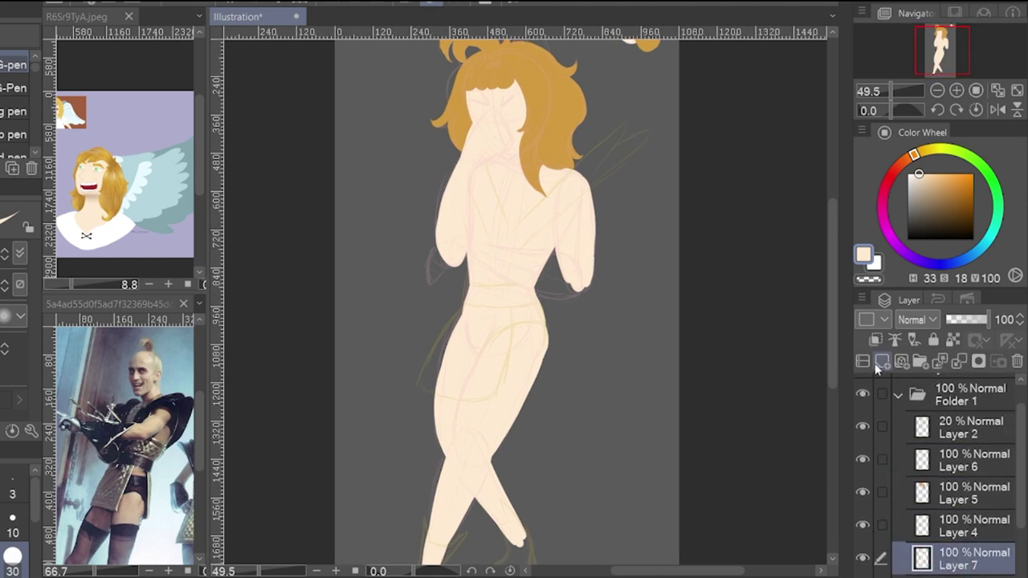
{"action": "left_click", "coordinate": [882, 362]}
{"action": "left_click", "coordinate": [910, 229]}
{"action": "scroll", "coordinate": [614, 206], "scroll_direction": "up", "scroll_amount": 3}
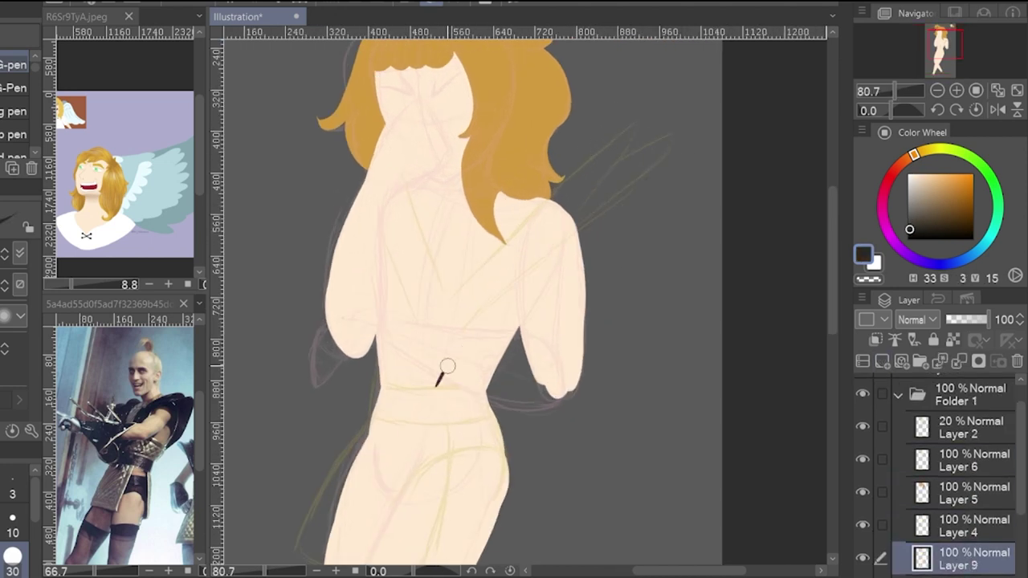
Step: Paint the black V-shaped chest straps with the pointed double shoulder piece, including the part behind the raised arm
{"action": "left_click_drag", "start_coordinate": [438, 384], "coordinate": [650, 155]}
{"action": "mouse_move", "coordinate": [577, 228]}
{"action": "left_mouse_down"}
{"action": "mouse_move", "coordinate": [580, 241]}
{"action": "mouse_move", "coordinate": [634, 179]}
{"action": "mouse_move", "coordinate": [555, 221]}
{"action": "mouse_move", "coordinate": [427, 382]}
{"action": "mouse_move", "coordinate": [594, 158]}
{"action": "mouse_move", "coordinate": [628, 135]}
{"action": "mouse_move", "coordinate": [529, 233]}
{"action": "left_mouse_up"}
{"action": "left_click_drag", "start_coordinate": [441, 343], "coordinate": [391, 202]}
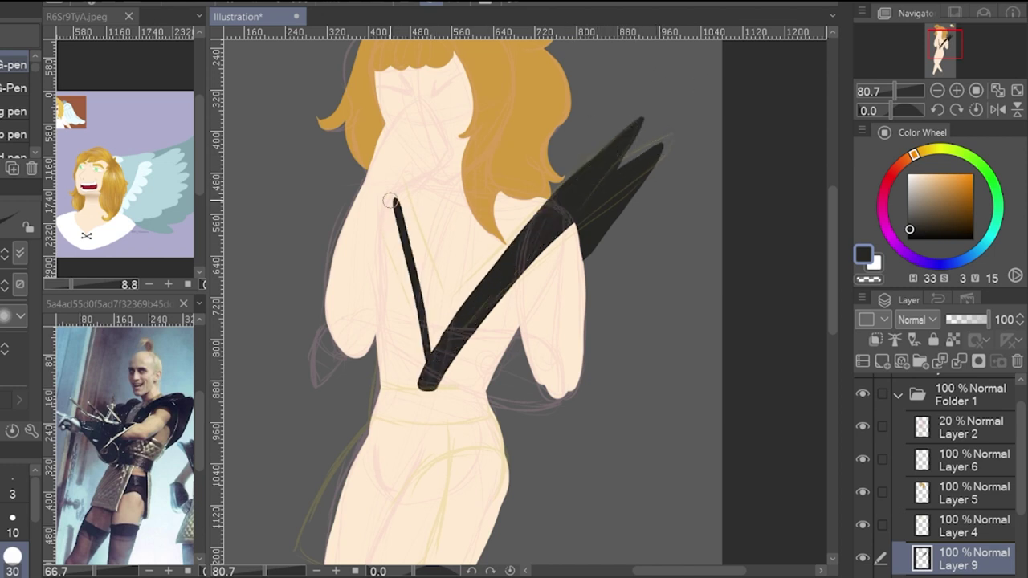
{"action": "left_click_drag", "start_coordinate": [353, 148], "coordinate": [360, 178]}
{"action": "mouse_move", "coordinate": [390, 207]}
{"action": "left_mouse_down"}
{"action": "mouse_move", "coordinate": [389, 237]}
{"action": "mouse_move", "coordinate": [435, 371]}
{"action": "mouse_move", "coordinate": [407, 213]}
{"action": "left_mouse_up"}
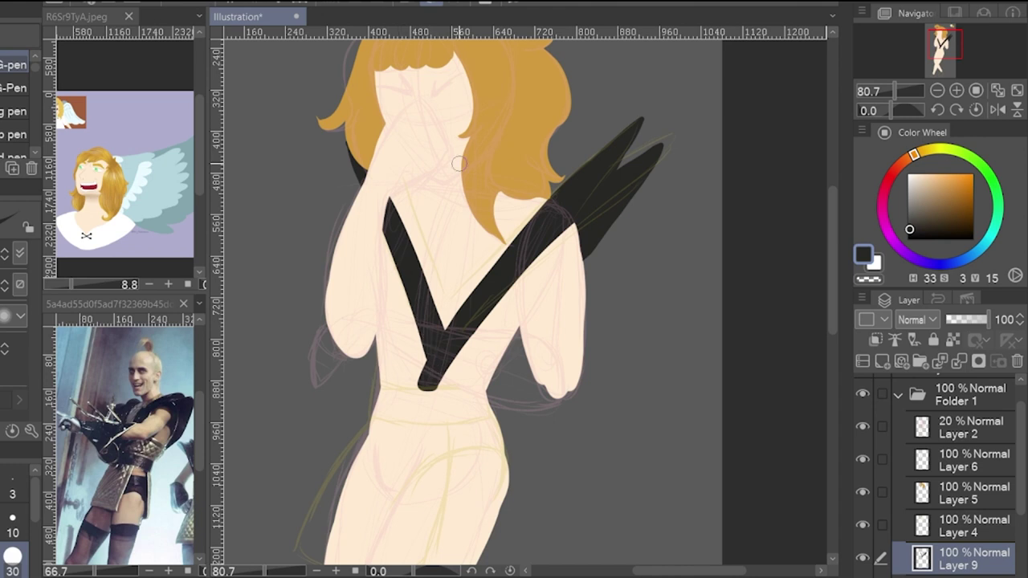
{"action": "mouse_move", "coordinate": [403, 386]}
{"action": "left_mouse_down"}
{"action": "mouse_move", "coordinate": [489, 394]}
{"action": "mouse_move", "coordinate": [474, 410]}
{"action": "mouse_move", "coordinate": [486, 422]}
{"action": "left_mouse_up"}
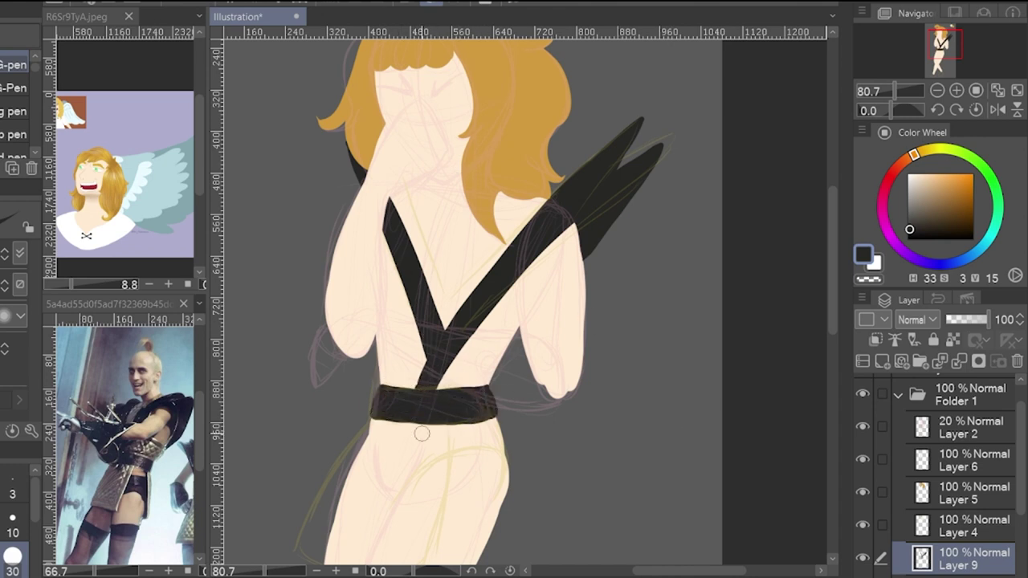
{"action": "key", "text": "ctrl+z"}
{"action": "key", "text": "ctrl+z"}
Step: Paint a narrow black belt around the waist and black briefs across the hips
{"action": "mouse_move", "coordinate": [379, 375]}
{"action": "left_mouse_down"}
{"action": "mouse_move", "coordinate": [442, 386]}
{"action": "mouse_move", "coordinate": [497, 411]}
{"action": "left_mouse_up"}
{"action": "key", "text": "ctrl+z"}
{"action": "mouse_move", "coordinate": [383, 420]}
{"action": "left_mouse_down"}
{"action": "mouse_move", "coordinate": [492, 416]}
{"action": "mouse_move", "coordinate": [413, 469]}
{"action": "mouse_move", "coordinate": [505, 452]}
{"action": "left_mouse_up"}
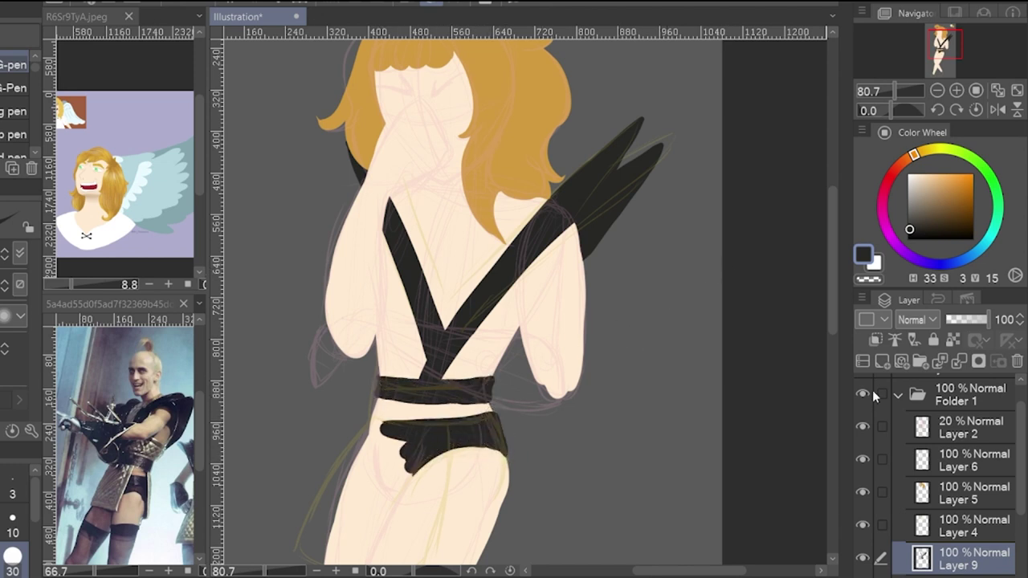
Step: On a layer beneath the black costume, paint the top's chest and midriff in pale yellow, H 45, S 43, V 98
{"action": "left_click", "coordinate": [925, 151]}
{"action": "left_click", "coordinate": [926, 177]}
{"action": "left_click", "coordinate": [967, 576]}
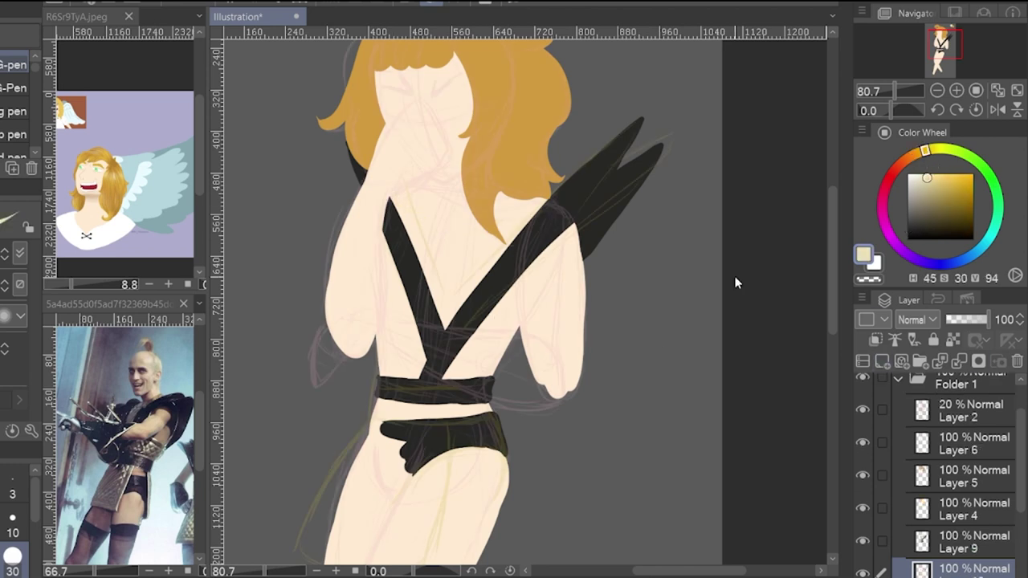
{"action": "mouse_move", "coordinate": [459, 198]}
{"action": "left_mouse_down"}
{"action": "mouse_move", "coordinate": [482, 313]}
{"action": "mouse_move", "coordinate": [533, 310]}
{"action": "mouse_move", "coordinate": [500, 338]}
{"action": "mouse_move", "coordinate": [518, 343]}
{"action": "left_mouse_up"}
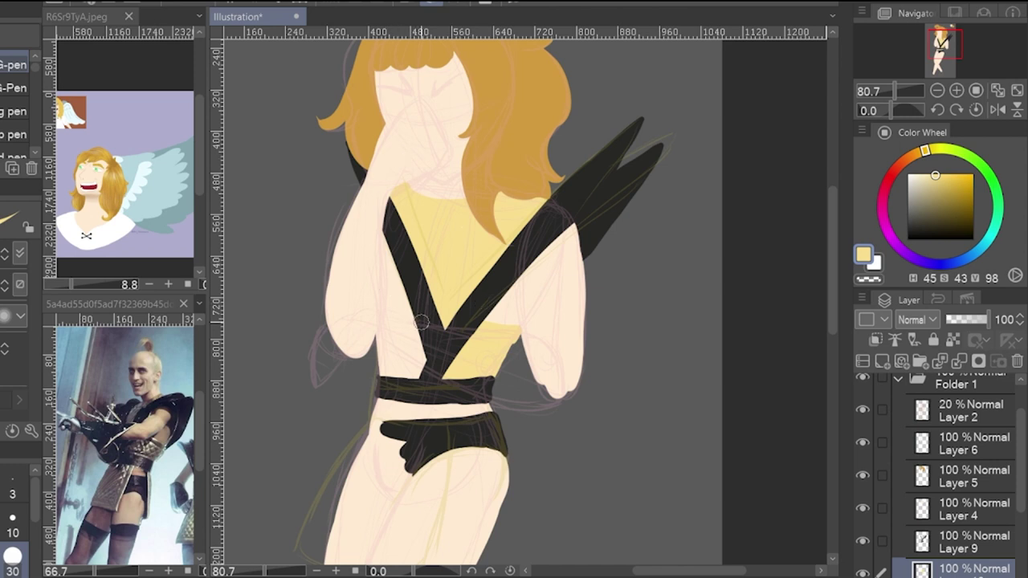
{"action": "mouse_move", "coordinate": [420, 322]}
{"action": "left_mouse_down"}
{"action": "mouse_move", "coordinate": [401, 372]}
{"action": "mouse_move", "coordinate": [377, 361]}
{"action": "left_mouse_up"}
Step: Paint the pale yellow front skirt panel hanging from the belt over the hip and upper thigh
{"action": "left_click_drag", "start_coordinate": [833, 262], "coordinate": [834, 278]}
{"action": "left_click_drag", "start_coordinate": [371, 354], "coordinate": [321, 502]}
{"action": "left_click_drag", "start_coordinate": [833, 278], "coordinate": [833, 295]}
{"action": "mouse_move", "coordinate": [448, 297]}
{"action": "left_mouse_down"}
{"action": "mouse_move", "coordinate": [437, 419]}
{"action": "mouse_move", "coordinate": [320, 446]}
{"action": "left_mouse_up"}
{"action": "mouse_move", "coordinate": [374, 322]}
{"action": "left_mouse_down"}
{"action": "mouse_move", "coordinate": [427, 308]}
{"action": "mouse_move", "coordinate": [383, 408]}
{"action": "mouse_move", "coordinate": [394, 423]}
{"action": "left_mouse_up"}
Step: Erase the black briefs where they cover the yellow skirt panel, and return to the yellow layer for painting
{"action": "key", "text": "e"}
{"action": "left_click", "coordinate": [970, 542]}
{"action": "left_click", "coordinate": [14, 65]}
{"action": "left_click_drag", "start_coordinate": [365, 310], "coordinate": [461, 325]}
{"action": "key", "text": "p"}
{"action": "key", "text": "alt+bracketleft"}
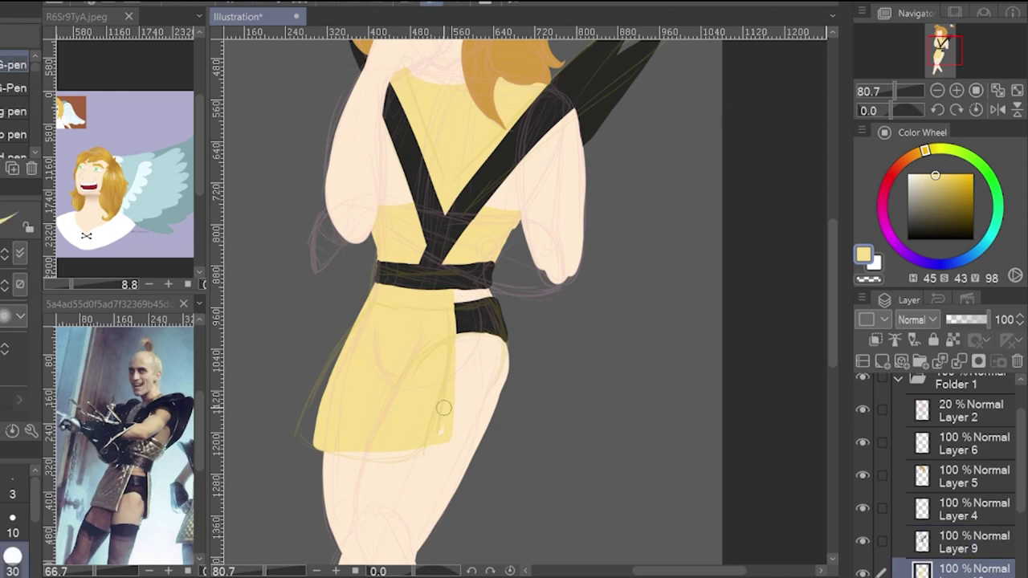
Step: On a new layer above the costume, paint the forearm crossing the waist in skin tone, H 33, S 18, V 100
{"action": "mouse_move", "coordinate": [832, 246]}
{"action": "left_mouse_down"}
{"action": "mouse_move", "coordinate": [807, 181]}
{"action": "mouse_move", "coordinate": [832, 216]}
{"action": "left_mouse_up"}
{"action": "left_click", "coordinate": [637, 87], "text": "alt"}
{"action": "left_click", "coordinate": [882, 362]}
{"action": "left_click_drag", "start_coordinate": [891, 110], "coordinate": [898, 110]}
{"action": "mouse_move", "coordinate": [382, 268]}
{"action": "left_mouse_down"}
{"action": "mouse_move", "coordinate": [473, 378]}
{"action": "mouse_move", "coordinate": [460, 429]}
{"action": "left_mouse_up"}
{"action": "mouse_move", "coordinate": [436, 344]}
{"action": "left_mouse_down"}
{"action": "mouse_move", "coordinate": [449, 408]}
{"action": "mouse_move", "coordinate": [474, 413]}
{"action": "mouse_move", "coordinate": [417, 385]}
{"action": "mouse_move", "coordinate": [291, 232]}
{"action": "mouse_move", "coordinate": [319, 231]}
{"action": "mouse_move", "coordinate": [321, 258]}
{"action": "left_mouse_up"}
{"action": "key", "text": "ctrl+z"}
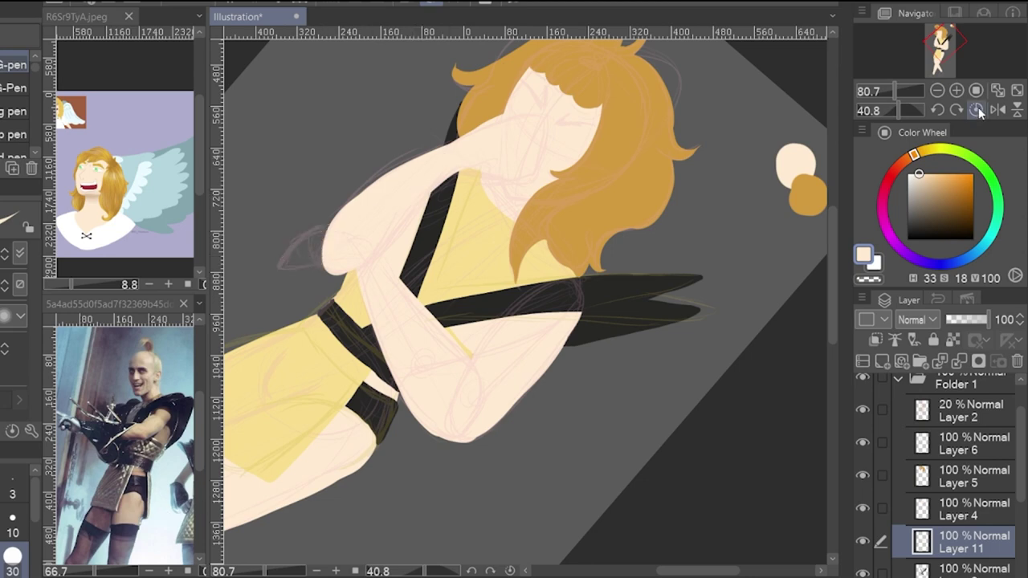
{"action": "left_click", "coordinate": [976, 110]}
{"action": "double_click", "coordinate": [937, 91]}
{"action": "scroll", "coordinate": [963, 470], "scroll_direction": "up", "scroll_amount": 1}
Step: Hide the sketch layer and paint the black shoulder spikes behind the raised arm on the black costume layer
{"action": "left_click", "coordinate": [862, 391]}
{"action": "left_click_drag", "start_coordinate": [832, 272], "coordinate": [832, 325]}
{"action": "scroll", "coordinate": [967, 469], "scroll_direction": "down", "scroll_amount": 3}
{"action": "left_click", "coordinate": [967, 473]}
{"action": "left_click", "coordinate": [526, 144], "text": "alt"}
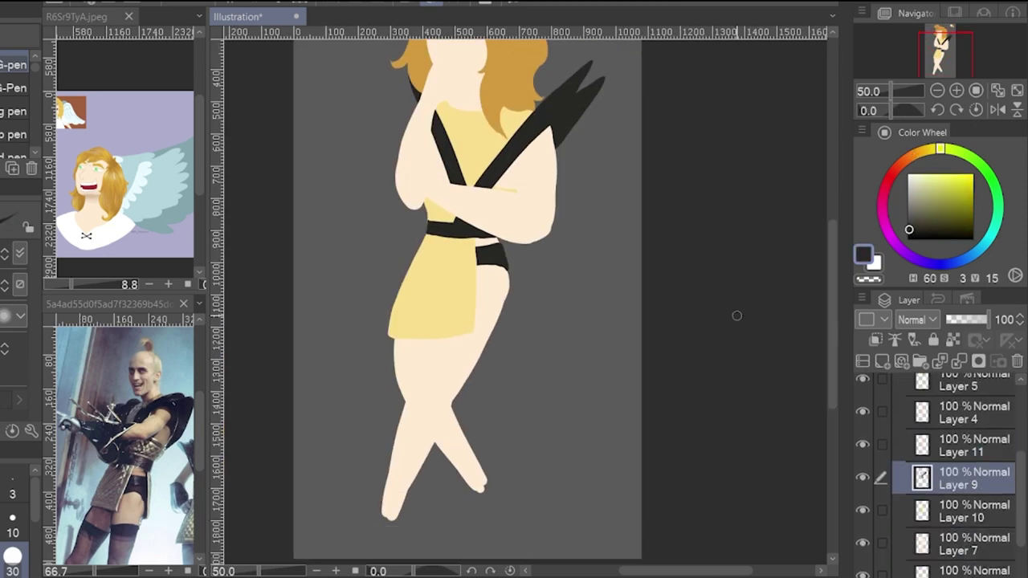
{"action": "scroll", "coordinate": [442, 152], "scroll_direction": "up", "scroll_amount": 1}
{"action": "left_click_drag", "start_coordinate": [399, 108], "coordinate": [393, 83]}
Step: Extend the upper edge of the yellow midriff above the crossed forearm on the yellow clothing layer
{"action": "left_click", "coordinate": [462, 141], "text": "alt"}
{"action": "left_click", "coordinate": [980, 520]}
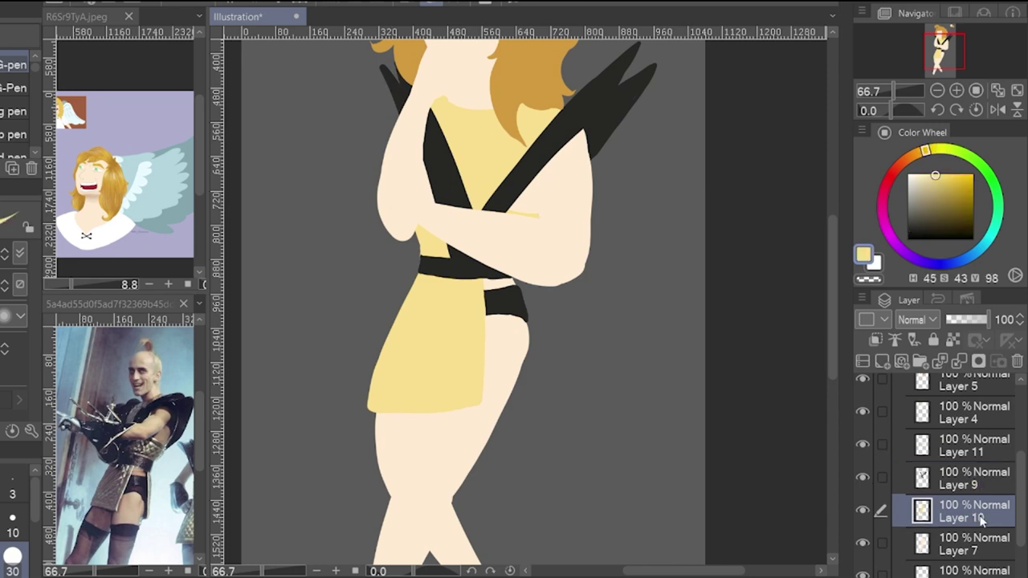
{"action": "key", "text": "e"}
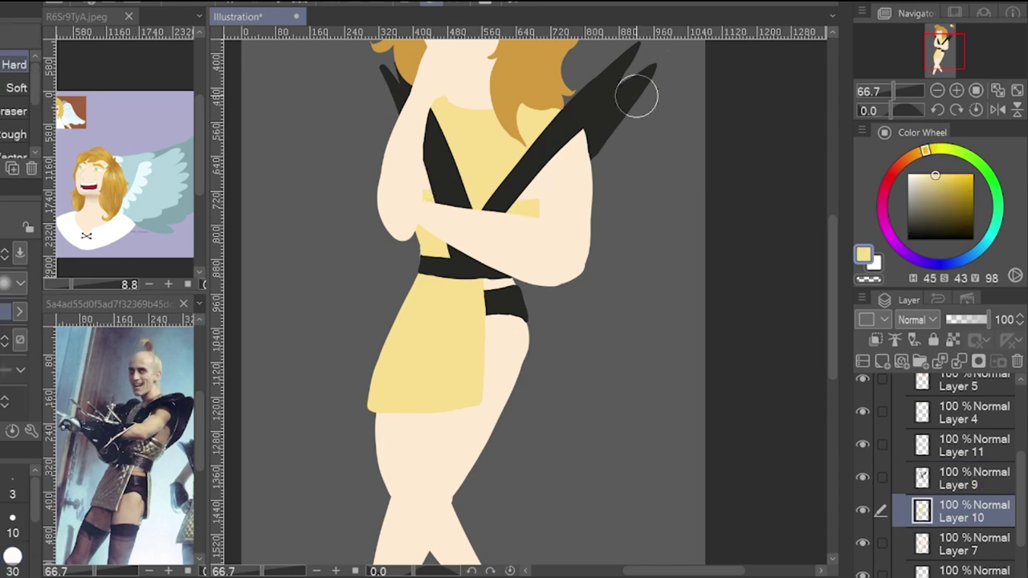
{"action": "scroll", "coordinate": [572, 213], "scroll_direction": "down", "scroll_amount": 2}
{"action": "scroll", "coordinate": [730, 258], "scroll_direction": "up", "scroll_amount": 1}
Step: On a new layer clipped to the body, cover the front leg with a fishnet pattern in near-black, H 45, S 0, V 8
{"action": "left_click", "coordinate": [964, 545]}
{"action": "left_click", "coordinate": [863, 545]}
{"action": "left_click", "coordinate": [863, 544]}
{"action": "left_click", "coordinate": [882, 361]}
{"action": "left_click", "coordinate": [875, 340]}
{"action": "left_click", "coordinate": [908, 233]}
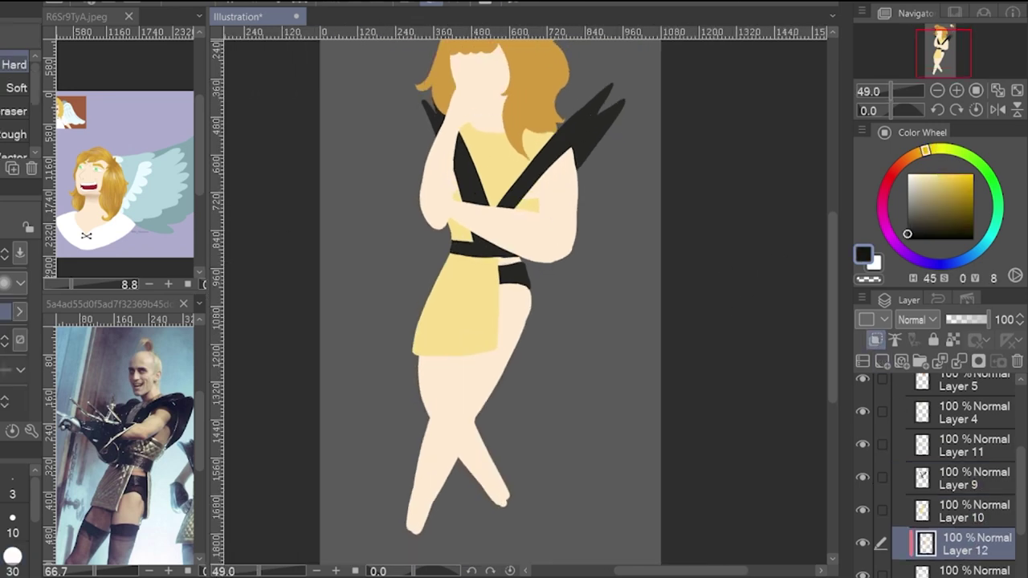
{"action": "key", "text": "b"}
{"action": "left_click_drag", "start_coordinate": [479, 350], "coordinate": [419, 525]}
{"action": "key", "text": "ctrl+z"}
{"action": "left_click_drag", "start_coordinate": [479, 350], "coordinate": [421, 529]}
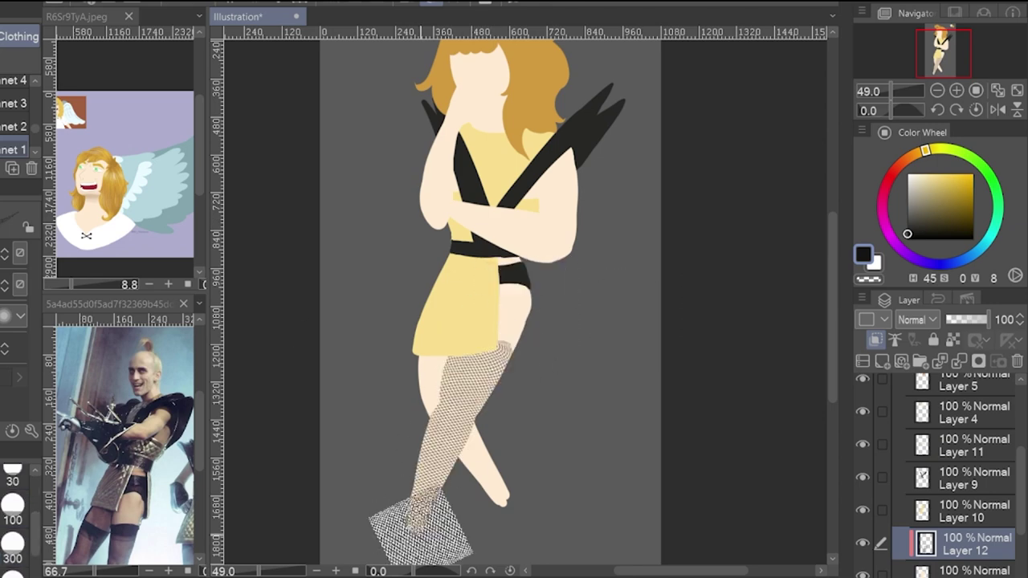
Step: Add a new layer clipped to the rear leg and cover that leg with the same fishnet pattern
{"action": "left_click_drag", "start_coordinate": [1021, 477], "coordinate": [1021, 499]}
{"action": "left_click", "coordinate": [963, 536]}
{"action": "left_click", "coordinate": [882, 362]}
{"action": "left_click", "coordinate": [875, 339]}
{"action": "left_click_drag", "start_coordinate": [435, 365], "coordinate": [496, 497]}
Step: On a new layer above the front leg's fishnet, paint a black stocking band around the thigh, H 60, S 3, V 15
{"action": "left_click", "coordinate": [963, 405]}
{"action": "left_click", "coordinate": [510, 279], "text": "alt"}
{"action": "key", "text": "p"}
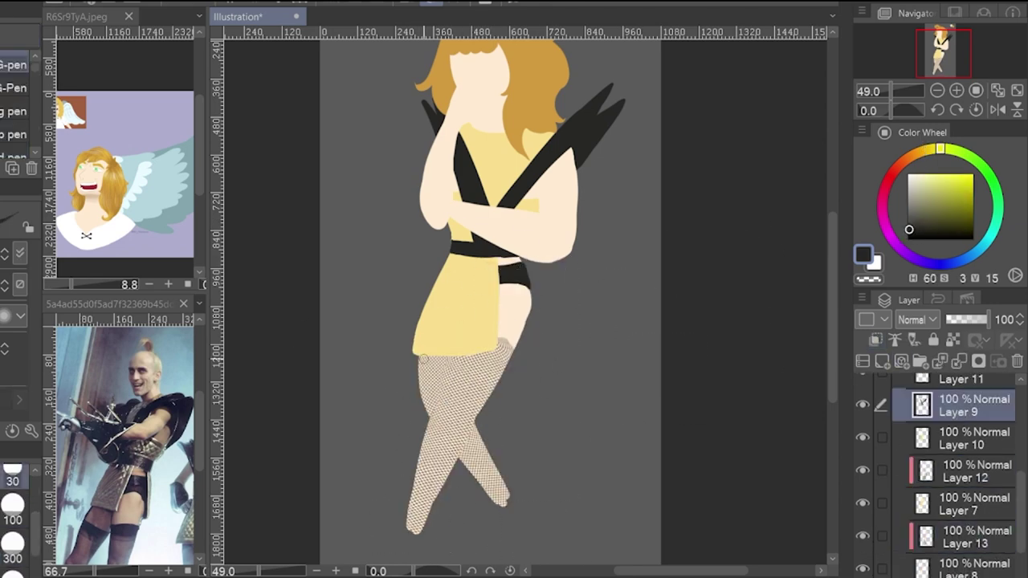
{"action": "scroll", "coordinate": [525, 337], "scroll_direction": "up", "scroll_amount": 7}
{"action": "left_click", "coordinate": [964, 471]}
{"action": "left_click", "coordinate": [881, 361]}
{"action": "left_click_drag", "start_coordinate": [474, 342], "coordinate": [504, 355]}
{"action": "scroll", "coordinate": [494, 385], "scroll_direction": "down", "scroll_amount": 10}
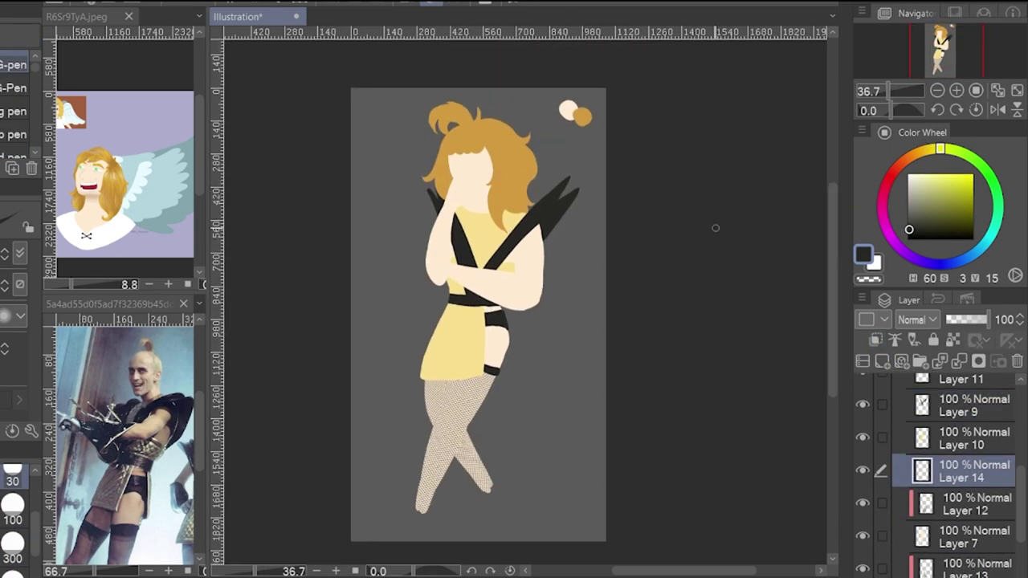
Step: Select the lower body in the character folder with a lasso and distort it to widen and lengthen the hips and legs
{"action": "scroll", "coordinate": [902, 468], "scroll_direction": "up", "scroll_amount": 5}
{"action": "left_click", "coordinate": [899, 423]}
{"action": "key", "text": "m"}
{"action": "mouse_move", "coordinate": [437, 294]}
{"action": "left_mouse_down"}
{"action": "mouse_move", "coordinate": [559, 430]}
{"action": "mouse_move", "coordinate": [381, 394]}
{"action": "left_mouse_up"}
{"action": "key", "text": "ctrl+t"}
{"action": "left_click_drag", "start_coordinate": [552, 295], "coordinate": [579, 292]}
{"action": "left_click_drag", "start_coordinate": [384, 295], "coordinate": [367, 291]}
{"action": "left_click_drag", "start_coordinate": [558, 529], "coordinate": [561, 546]}
{"action": "left_click_drag", "start_coordinate": [382, 530], "coordinate": [377, 556]}
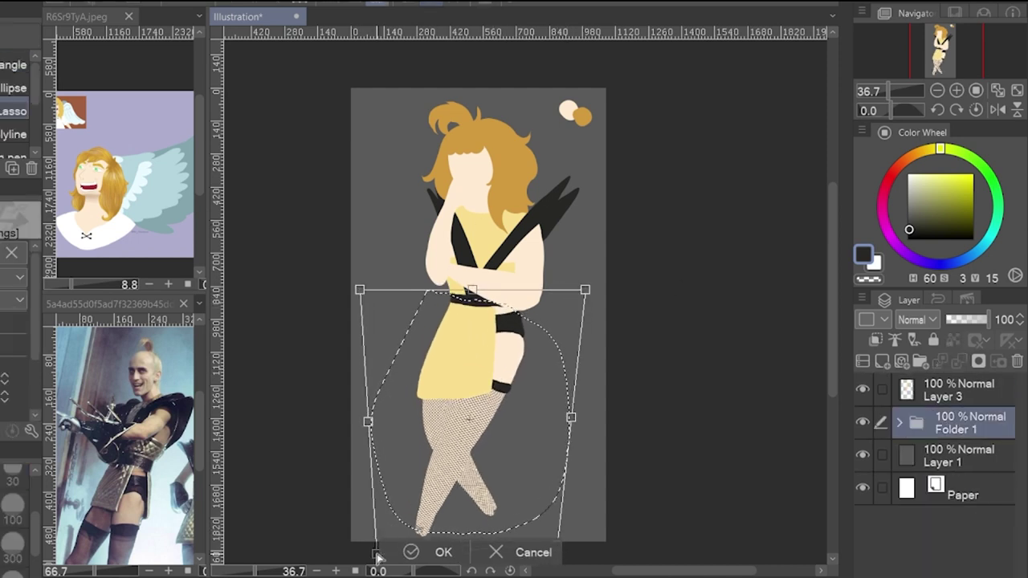
{"action": "left_click_drag", "start_coordinate": [367, 291], "coordinate": [358, 292]}
{"action": "key", "text": "Return"}
{"action": "key", "text": "ctrl+d"}
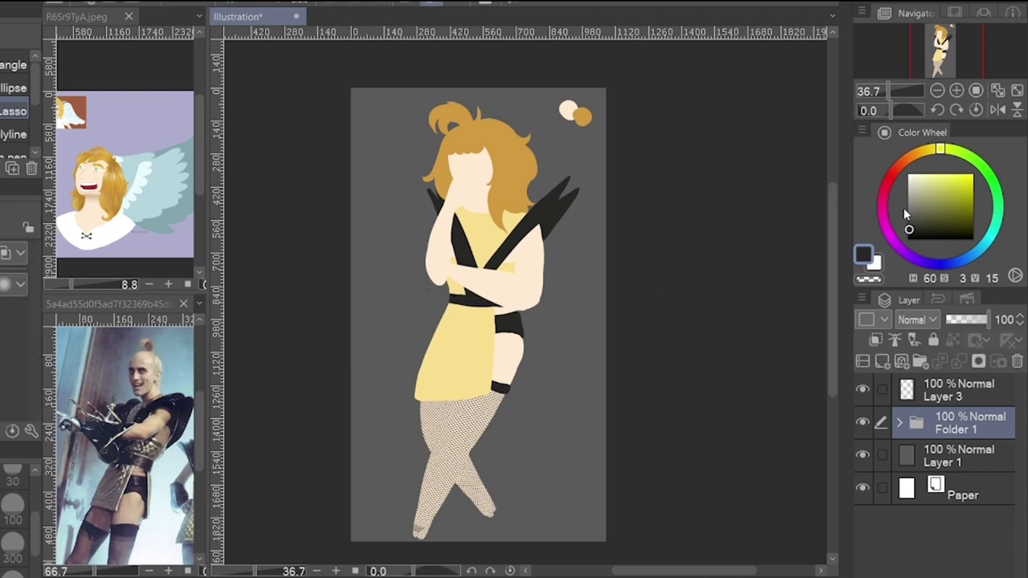
Step: Scale the whole character down slightly on the canvas
{"action": "key", "text": "ctrl+t"}
{"action": "left_click_drag", "start_coordinate": [582, 101], "coordinate": [580, 108]}
{"action": "key", "text": "Return"}
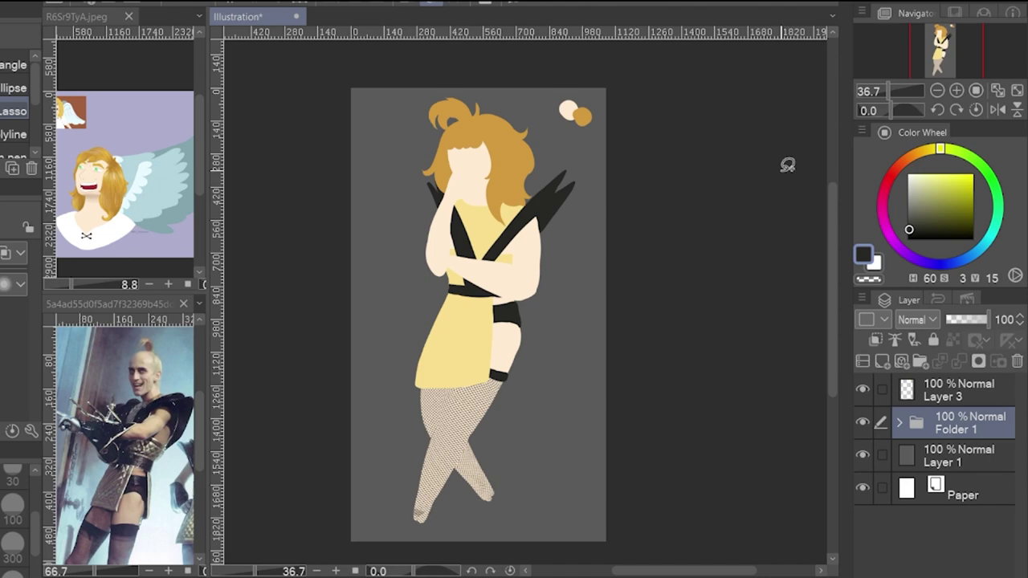
Step: On a new layer clipped to the hair, shade the topknot with textured strands in dark gold, H 37, S 77, V 61
{"action": "left_click", "coordinate": [900, 422]}
{"action": "scroll", "coordinate": [950, 493], "scroll_direction": "down", "scroll_amount": 3}
{"action": "left_click", "coordinate": [956, 436]}
{"action": "left_click", "coordinate": [881, 361]}
{"action": "left_click", "coordinate": [875, 340]}
{"action": "scroll", "coordinate": [489, 110], "scroll_direction": "up", "scroll_amount": 5}
{"action": "key", "text": "b"}
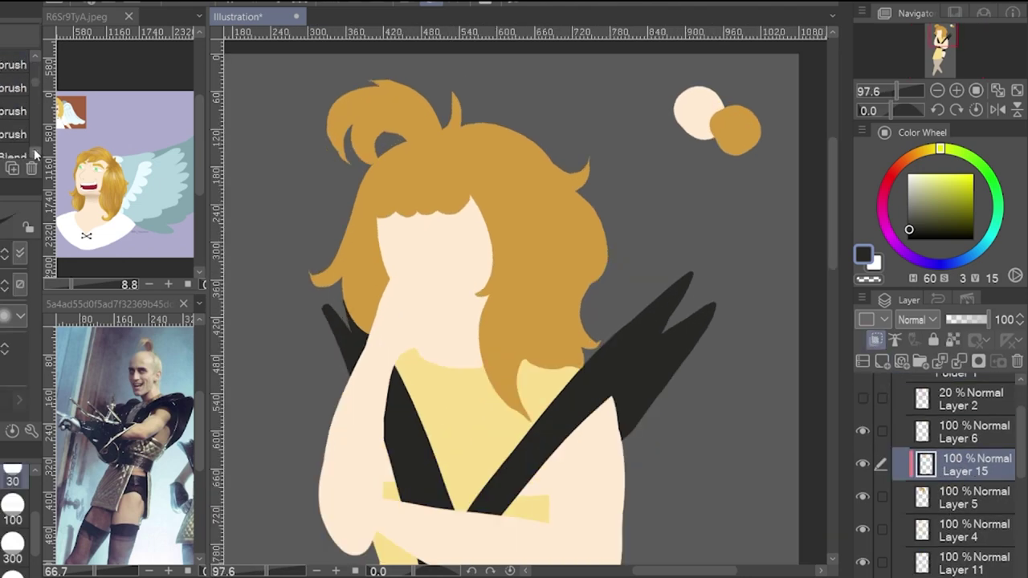
{"action": "left_click", "coordinate": [7, 112]}
{"action": "left_click", "coordinate": [524, 200], "text": "alt"}
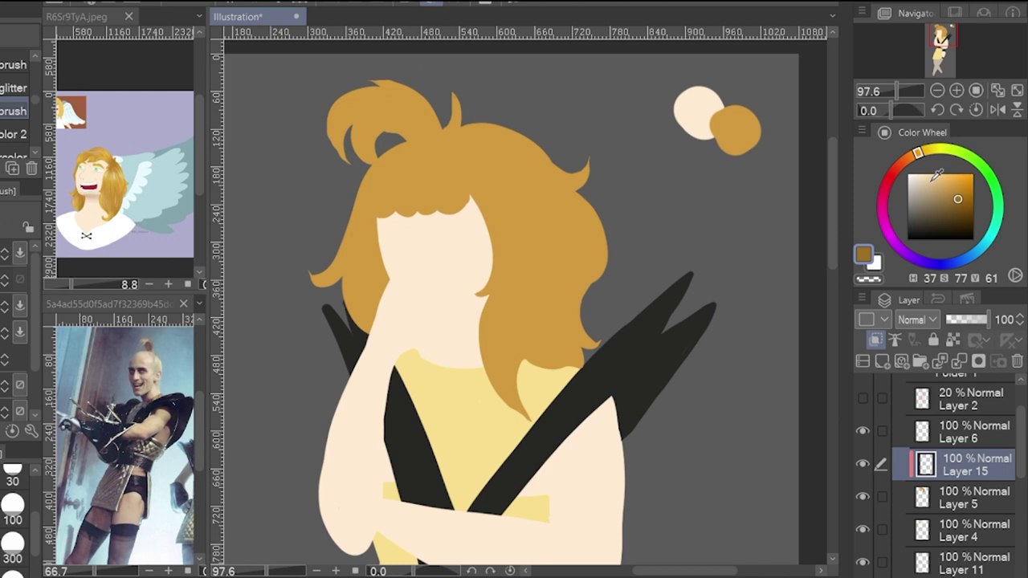
{"action": "mouse_move", "coordinate": [437, 140]}
{"action": "left_mouse_down"}
{"action": "mouse_move", "coordinate": [451, 104]}
{"action": "mouse_move", "coordinate": [434, 143]}
{"action": "left_mouse_up"}
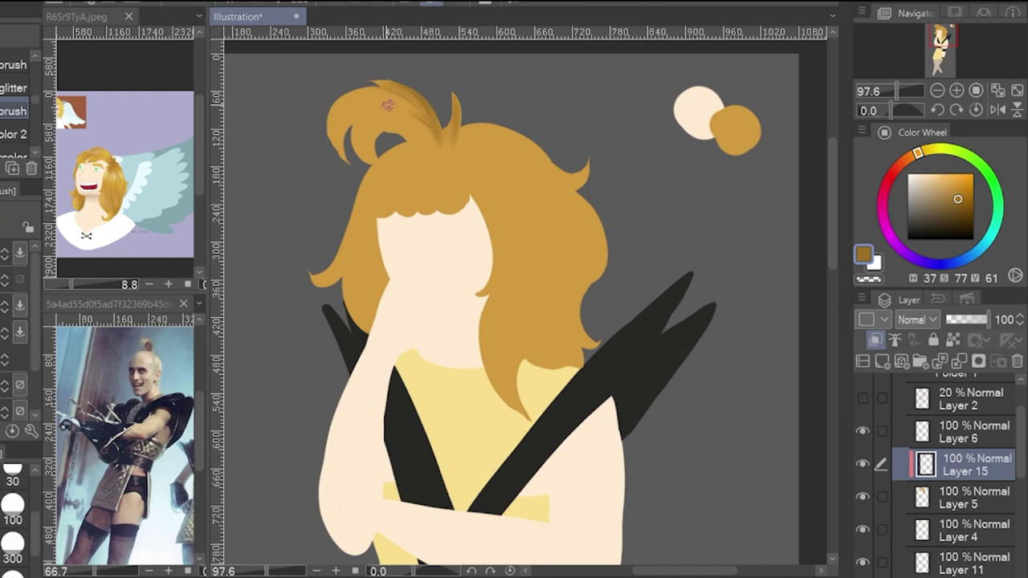
{"action": "left_click_drag", "start_coordinate": [350, 100], "coordinate": [402, 152]}
{"action": "mouse_move", "coordinate": [366, 117]}
{"action": "left_mouse_down"}
{"action": "mouse_move", "coordinate": [437, 152]}
{"action": "mouse_move", "coordinate": [393, 146]}
{"action": "mouse_move", "coordinate": [371, 78]}
{"action": "left_mouse_up"}
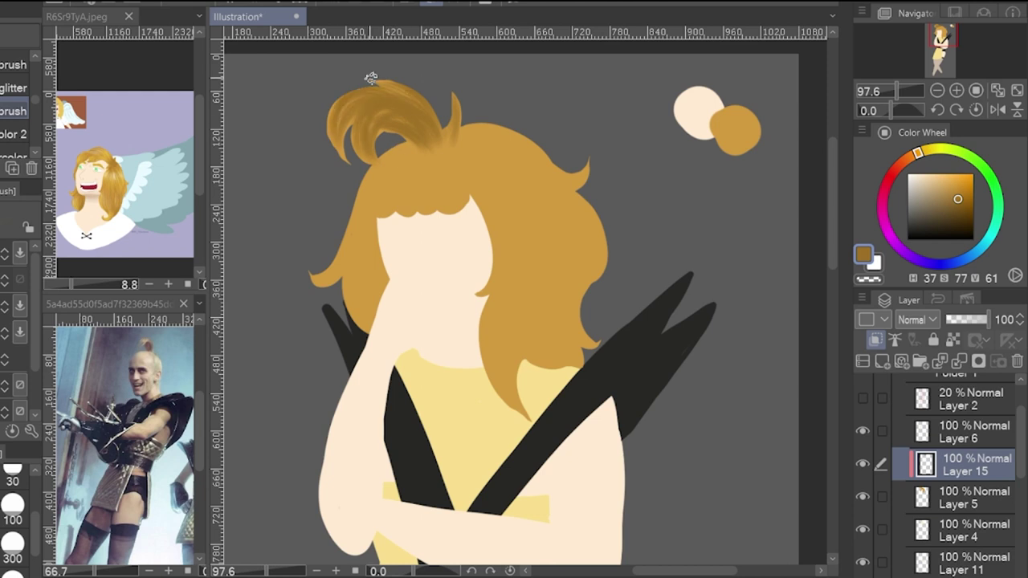
Step: Paint dark gold strands through the side lock beside the raised arm and across the crown and fringe
{"action": "mouse_move", "coordinate": [399, 173]}
{"action": "left_mouse_down"}
{"action": "mouse_move", "coordinate": [411, 213]}
{"action": "mouse_move", "coordinate": [462, 201]}
{"action": "mouse_move", "coordinate": [371, 167]}
{"action": "mouse_move", "coordinate": [362, 247]}
{"action": "left_mouse_up"}
{"action": "mouse_move", "coordinate": [374, 231]}
{"action": "left_mouse_down"}
{"action": "mouse_move", "coordinate": [372, 312]}
{"action": "mouse_move", "coordinate": [357, 315]}
{"action": "left_mouse_up"}
{"action": "left_click_drag", "start_coordinate": [348, 245], "coordinate": [321, 281]}
{"action": "left_click_drag", "start_coordinate": [357, 209], "coordinate": [350, 250]}
{"action": "mouse_move", "coordinate": [466, 143]}
{"action": "left_mouse_down"}
{"action": "mouse_move", "coordinate": [499, 129]}
{"action": "mouse_move", "coordinate": [520, 145]}
{"action": "left_mouse_up"}
{"action": "left_click_drag", "start_coordinate": [461, 141], "coordinate": [518, 175]}
{"action": "mouse_move", "coordinate": [433, 77]}
{"action": "left_mouse_down"}
{"action": "mouse_move", "coordinate": [515, 412]}
{"action": "mouse_move", "coordinate": [491, 200]}
{"action": "mouse_move", "coordinate": [554, 362]}
{"action": "mouse_move", "coordinate": [531, 268]}
{"action": "mouse_move", "coordinate": [550, 162]}
{"action": "left_mouse_up"}
Step: Shade the long hair falling over the shoulder with dark gold strands, and darken the lock behind the raised hand
{"action": "left_click_drag", "start_coordinate": [594, 276], "coordinate": [592, 204]}
{"action": "mouse_move", "coordinate": [589, 268]}
{"action": "left_mouse_down"}
{"action": "mouse_move", "coordinate": [531, 179]}
{"action": "mouse_move", "coordinate": [560, 204]}
{"action": "left_mouse_up"}
{"action": "left_click_drag", "start_coordinate": [594, 348], "coordinate": [565, 239]}
{"action": "mouse_move", "coordinate": [568, 293]}
{"action": "left_mouse_down"}
{"action": "mouse_move", "coordinate": [556, 252]}
{"action": "mouse_move", "coordinate": [511, 168]}
{"action": "left_mouse_up"}
{"action": "left_click_drag", "start_coordinate": [517, 236], "coordinate": [484, 185]}
{"action": "left_click_drag", "start_coordinate": [510, 341], "coordinate": [509, 291]}
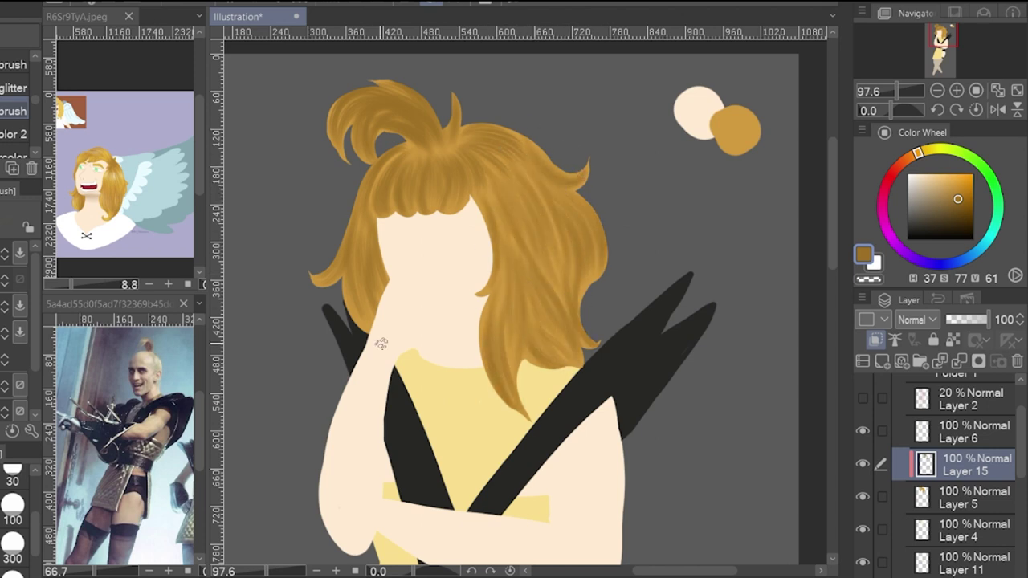
{"action": "left_click_drag", "start_coordinate": [362, 331], "coordinate": [352, 293]}
Step: Paint pale yellow highlights, H 46, S 40, V 97, on the fringe and the lock beside the raised arm
{"action": "left_click", "coordinate": [926, 150]}
{"action": "left_click", "coordinate": [933, 175]}
{"action": "mouse_move", "coordinate": [377, 207]}
{"action": "left_mouse_down"}
{"action": "mouse_move", "coordinate": [380, 181]}
{"action": "mouse_move", "coordinate": [391, 178]}
{"action": "left_mouse_up"}
{"action": "left_click_drag", "start_coordinate": [411, 199], "coordinate": [411, 177]}
{"action": "left_click_drag", "start_coordinate": [452, 191], "coordinate": [458, 171]}
{"action": "left_click_drag", "start_coordinate": [361, 230], "coordinate": [361, 204]}
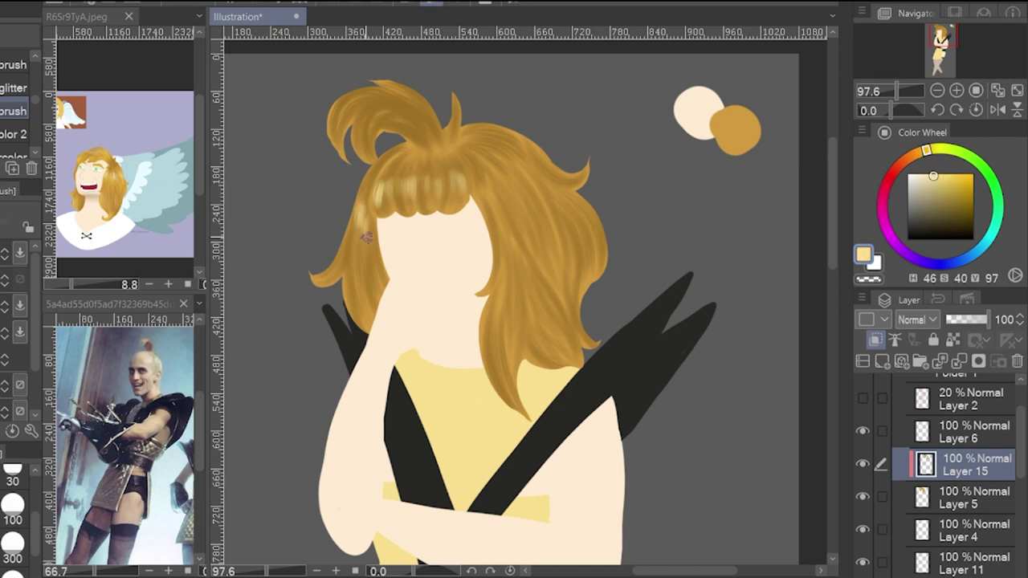
Step: Add pale yellow highlights to the topknot, the crown and the long lengths of hair
{"action": "left_click_drag", "start_coordinate": [543, 146], "coordinate": [507, 202]}
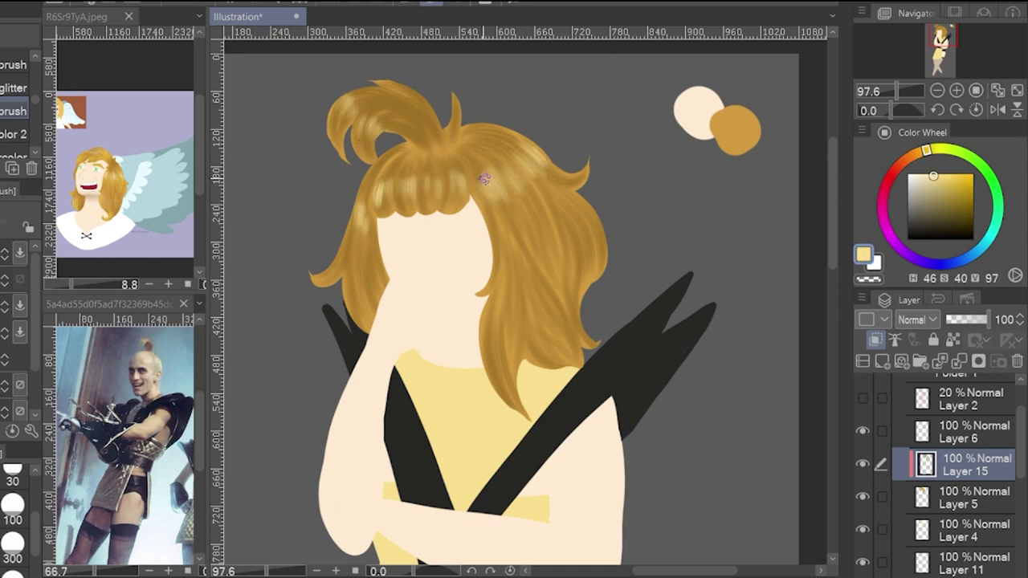
{"action": "mouse_move", "coordinate": [486, 327]}
{"action": "left_mouse_down"}
{"action": "mouse_move", "coordinate": [496, 291]}
{"action": "mouse_move", "coordinate": [513, 296]}
{"action": "left_mouse_up"}
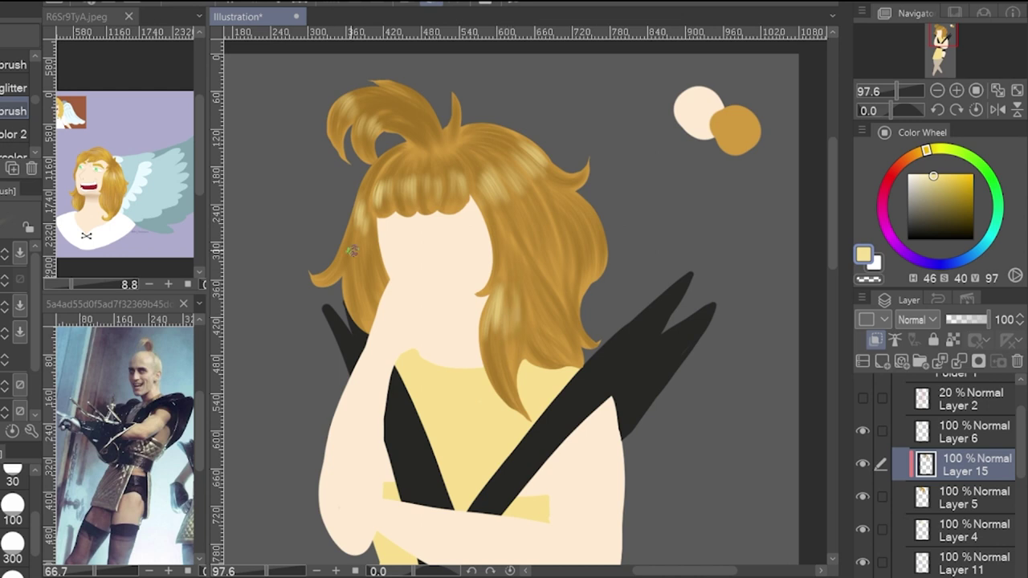
{"action": "left_click_drag", "start_coordinate": [353, 252], "coordinate": [358, 217]}
{"action": "left_click_drag", "start_coordinate": [591, 239], "coordinate": [583, 211]}
{"action": "mouse_move", "coordinate": [549, 263]}
{"action": "left_mouse_down"}
{"action": "mouse_move", "coordinate": [546, 244]}
{"action": "mouse_move", "coordinate": [584, 219]}
{"action": "left_mouse_up"}
Step: Soften the hair highlights by painting over them with the base hair colour, H 37, S 70, V 82
{"action": "left_click", "coordinate": [734, 130], "text": "alt"}
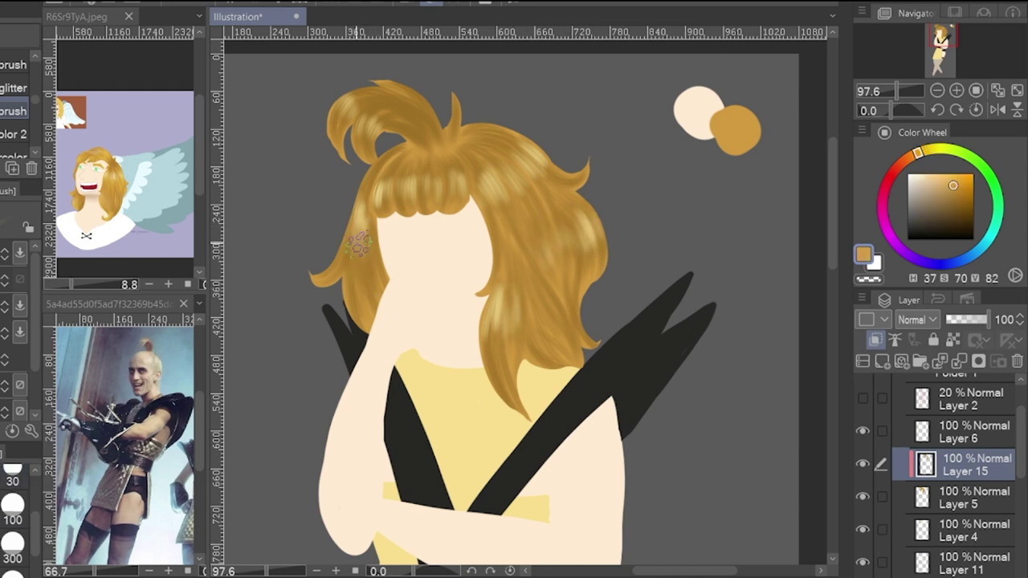
{"action": "left_click_drag", "start_coordinate": [356, 251], "coordinate": [359, 223]}
{"action": "left_click_drag", "start_coordinate": [549, 290], "coordinate": [533, 241]}
{"action": "left_click_drag", "start_coordinate": [590, 242], "coordinate": [586, 212]}
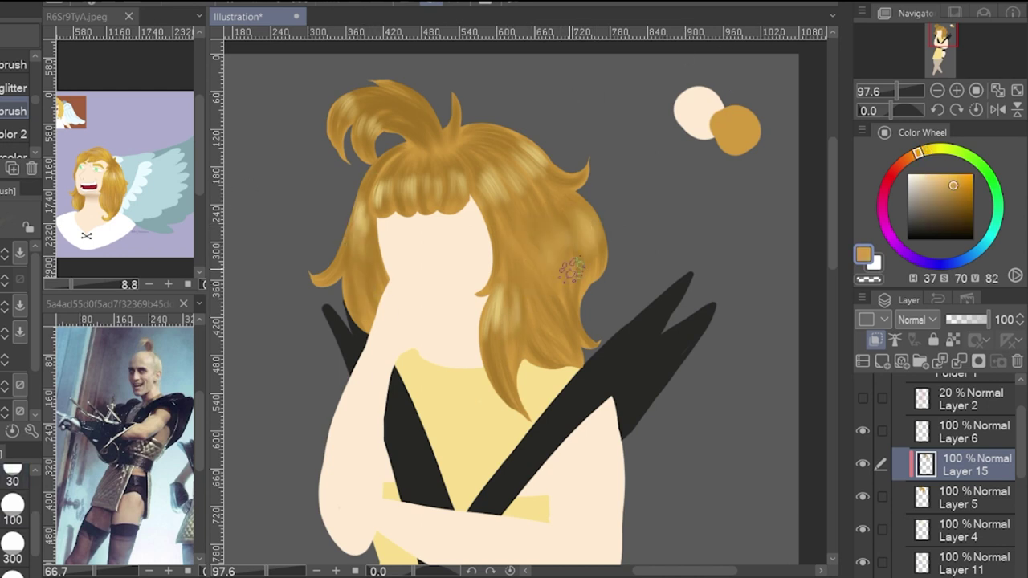
{"action": "left_click_drag", "start_coordinate": [497, 328], "coordinate": [496, 290]}
{"action": "left_click_drag", "start_coordinate": [522, 137], "coordinate": [508, 173]}
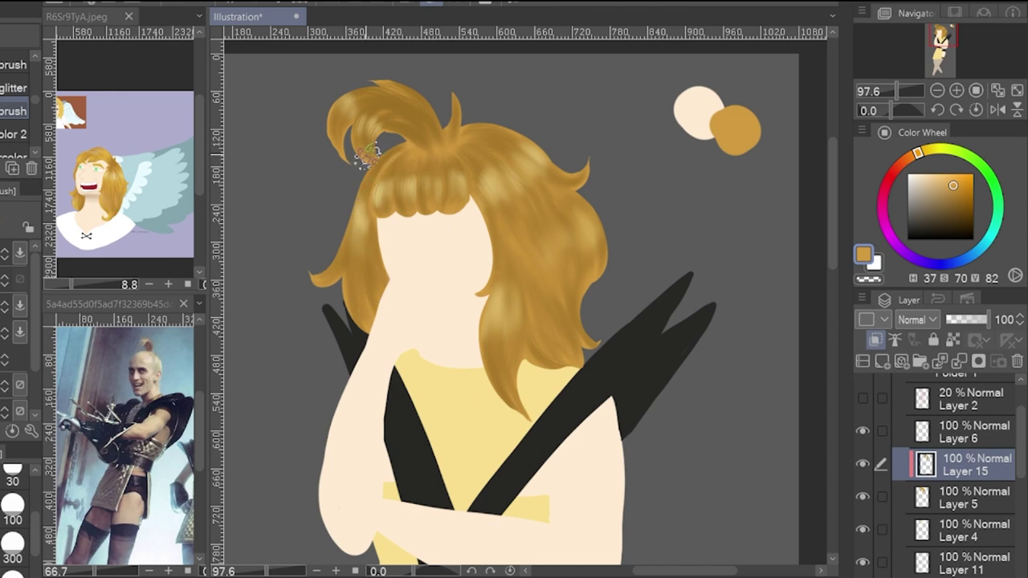
{"action": "left_click_drag", "start_coordinate": [370, 300], "coordinate": [367, 253]}
{"action": "scroll", "coordinate": [452, 269], "scroll_direction": "down", "scroll_amount": 4}
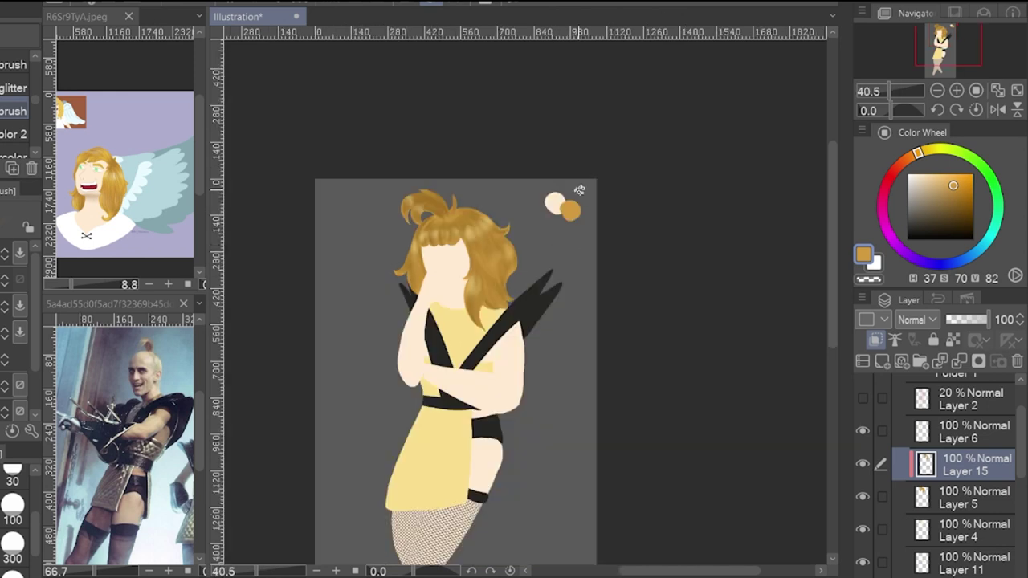
{"action": "scroll", "coordinate": [579, 191], "scroll_direction": "up", "scroll_amount": 1}
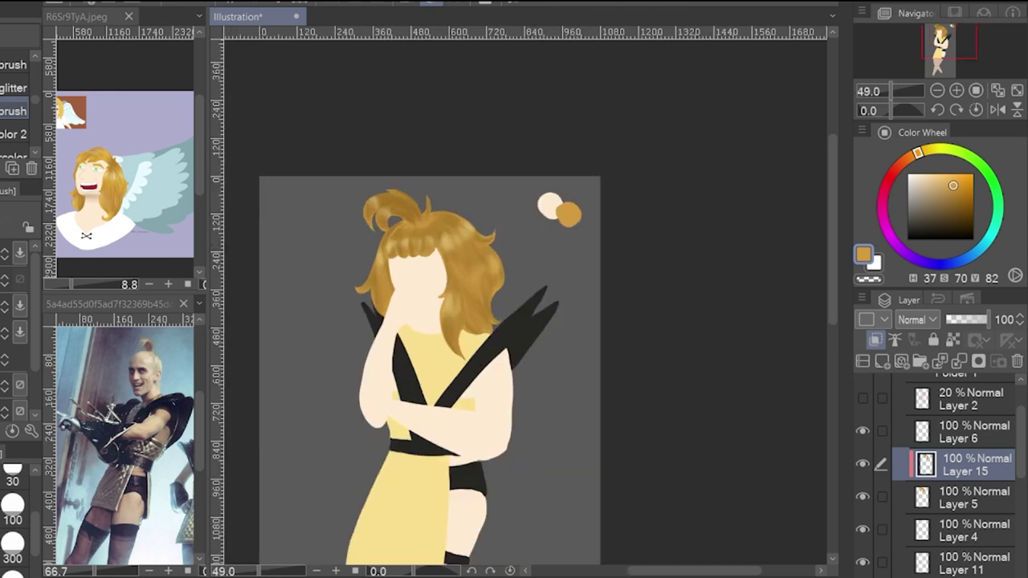
{"action": "scroll", "coordinate": [538, 299], "scroll_direction": "down", "scroll_amount": 2}
{"action": "left_click_drag", "start_coordinate": [830, 269], "coordinate": [828, 319]}
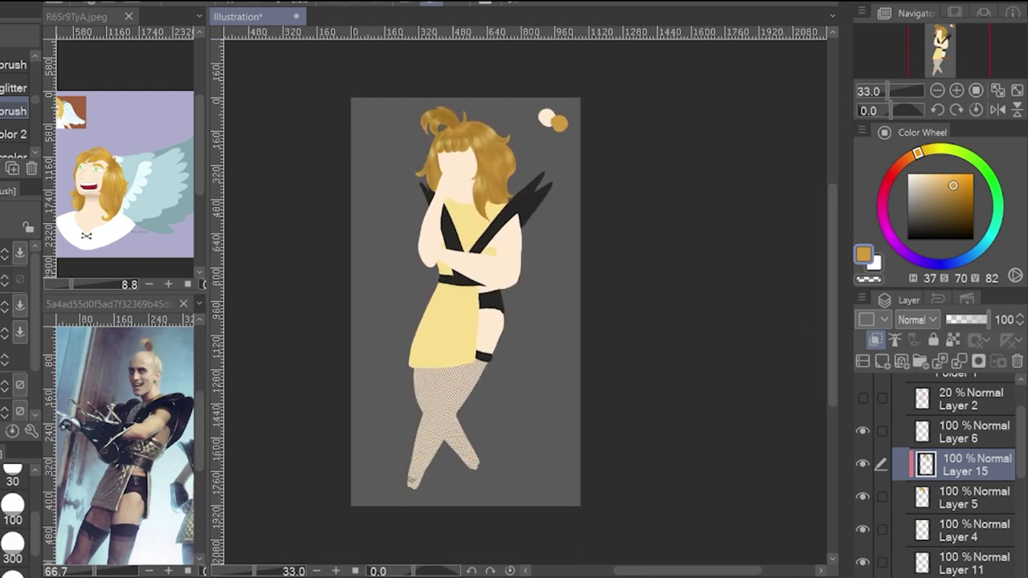
Step: On a new layer just below the hidden sketch layer, paint a near-black heeled ankle boot on the rear foot, H 60, S 3, V 15
{"action": "left_click", "coordinate": [491, 302], "text": "alt"}
{"action": "scroll", "coordinate": [955, 473], "scroll_direction": "up", "scroll_amount": 2}
{"action": "left_click", "coordinate": [955, 488]}
{"action": "left_click", "coordinate": [882, 361]}
{"action": "key", "text": "p"}
{"action": "scroll", "coordinate": [483, 473], "scroll_direction": "up", "scroll_amount": 3}
{"action": "left_click_drag", "start_coordinate": [36, 533], "coordinate": [35, 507]}
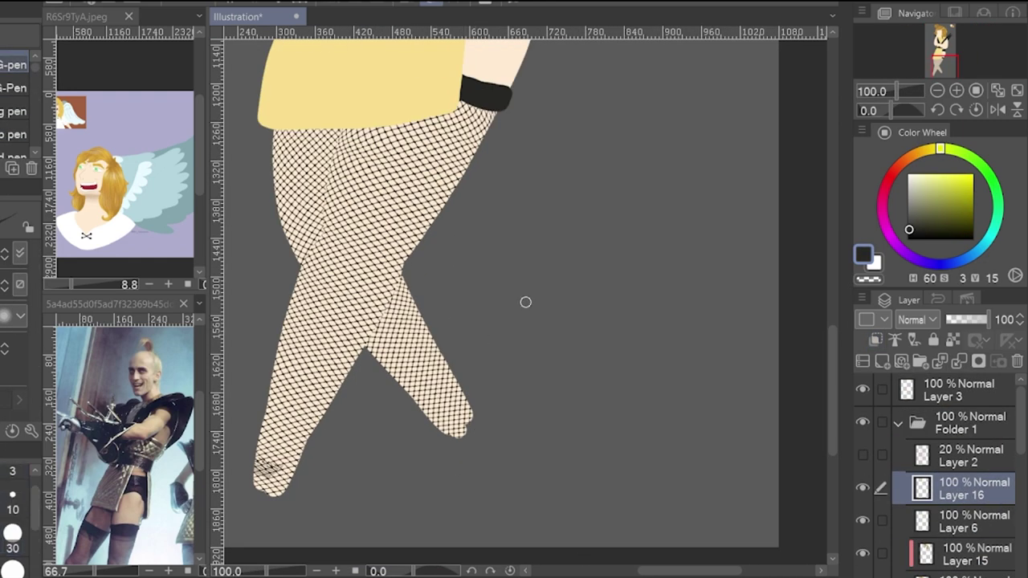
{"action": "mouse_move", "coordinate": [437, 389]}
{"action": "left_mouse_down"}
{"action": "mouse_move", "coordinate": [441, 422]}
{"action": "mouse_move", "coordinate": [478, 416]}
{"action": "mouse_move", "coordinate": [511, 461]}
{"action": "left_mouse_up"}
{"action": "left_click_drag", "start_coordinate": [461, 450], "coordinate": [452, 488]}
{"action": "mouse_move", "coordinate": [511, 461]}
{"action": "left_mouse_down"}
{"action": "mouse_move", "coordinate": [460, 461]}
{"action": "mouse_move", "coordinate": [474, 500]}
{"action": "mouse_move", "coordinate": [486, 500]}
{"action": "mouse_move", "coordinate": [445, 495]}
{"action": "mouse_move", "coordinate": [488, 494]}
{"action": "mouse_move", "coordinate": [461, 489]}
{"action": "mouse_move", "coordinate": [438, 499]}
{"action": "mouse_move", "coordinate": [468, 519]}
{"action": "mouse_move", "coordinate": [426, 509]}
{"action": "mouse_move", "coordinate": [480, 506]}
{"action": "mouse_move", "coordinate": [472, 446]}
{"action": "mouse_move", "coordinate": [488, 461]}
{"action": "mouse_move", "coordinate": [468, 489]}
{"action": "left_mouse_up"}
{"action": "key", "text": "ctrl+z"}
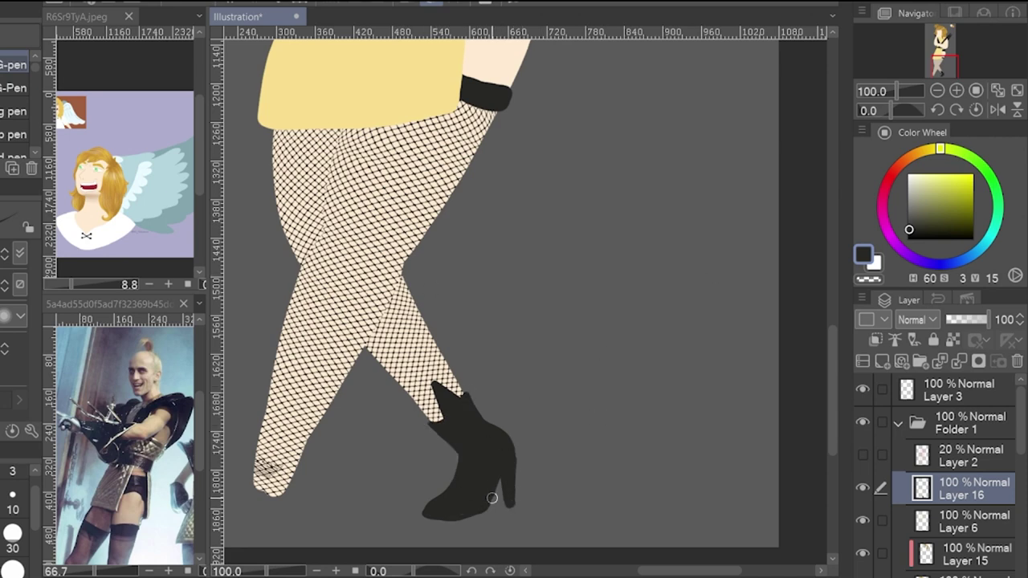
{"action": "left_click_drag", "start_coordinate": [492, 497], "coordinate": [323, 201]}
{"action": "left_click", "coordinate": [976, 110]}
Step: Paint a matching near-black ankle boot with a pointed cuff on the front foot
{"action": "left_click_drag", "start_coordinate": [564, 410], "coordinate": [753, 411]}
{"action": "left_click_drag", "start_coordinate": [448, 418], "coordinate": [492, 435]}
{"action": "left_click_drag", "start_coordinate": [445, 398], "coordinate": [443, 441]}
{"action": "left_click_drag", "start_coordinate": [505, 425], "coordinate": [480, 443]}
{"action": "left_click_drag", "start_coordinate": [502, 431], "coordinate": [473, 492]}
{"action": "left_click_drag", "start_coordinate": [451, 429], "coordinate": [464, 463]}
{"action": "left_click_drag", "start_coordinate": [482, 454], "coordinate": [466, 528]}
{"action": "mouse_move", "coordinate": [438, 463]}
{"action": "left_mouse_down"}
{"action": "mouse_move", "coordinate": [422, 492]}
{"action": "mouse_move", "coordinate": [478, 484]}
{"action": "mouse_move", "coordinate": [436, 525]}
{"action": "mouse_move", "coordinate": [430, 484]}
{"action": "mouse_move", "coordinate": [456, 483]}
{"action": "mouse_move", "coordinate": [458, 528]}
{"action": "left_mouse_up"}
{"action": "key", "text": "ctrl+z"}
{"action": "scroll", "coordinate": [657, 553], "scroll_direction": "down", "scroll_amount": 10}
{"action": "left_click_drag", "start_coordinate": [638, 571], "coordinate": [658, 571]}
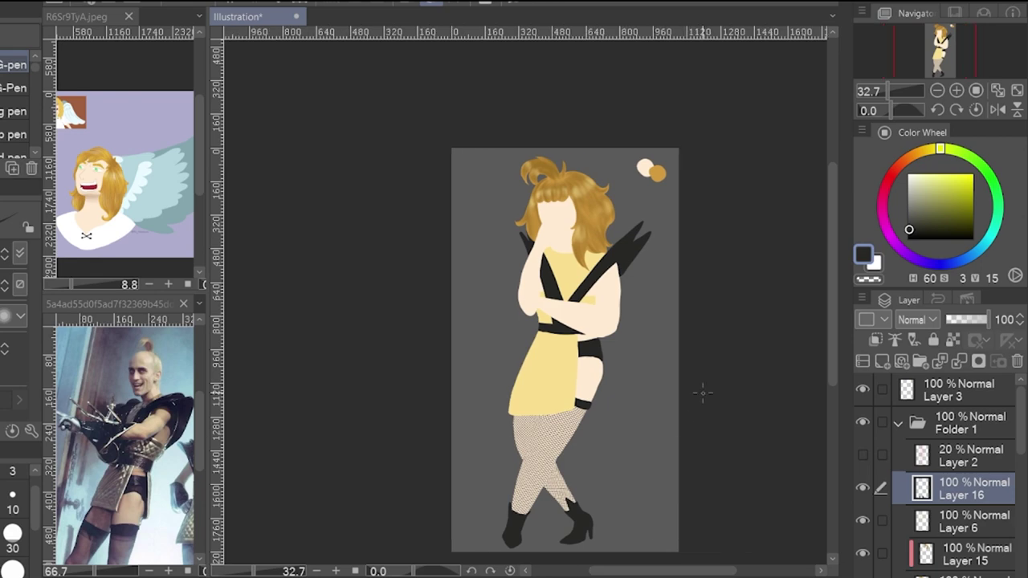
Step: Select the front foot's ankle boot with a lasso and distort it by its corners to refit its shape to the foot
{"action": "scroll", "coordinate": [538, 529], "scroll_direction": "up", "scroll_amount": 9}
{"action": "key", "text": "m"}
{"action": "key", "text": "ctrl+t"}
{"action": "mouse_move", "coordinate": [464, 306]}
{"action": "left_mouse_down"}
{"action": "mouse_move", "coordinate": [554, 313]}
{"action": "mouse_move", "coordinate": [482, 301]}
{"action": "left_mouse_up"}
{"action": "left_click_drag", "start_coordinate": [411, 487], "coordinate": [400, 490]}
{"action": "left_click_drag", "start_coordinate": [549, 489], "coordinate": [544, 504]}
{"action": "left_click_drag", "start_coordinate": [470, 494], "coordinate": [472, 504]}
{"action": "left_click_drag", "start_coordinate": [555, 302], "coordinate": [572, 278]}
{"action": "left_click_drag", "start_coordinate": [415, 301], "coordinate": [408, 288]}
{"action": "left_click_drag", "start_coordinate": [537, 496], "coordinate": [530, 498]}
{"action": "left_click_drag", "start_coordinate": [404, 499], "coordinate": [395, 498]}
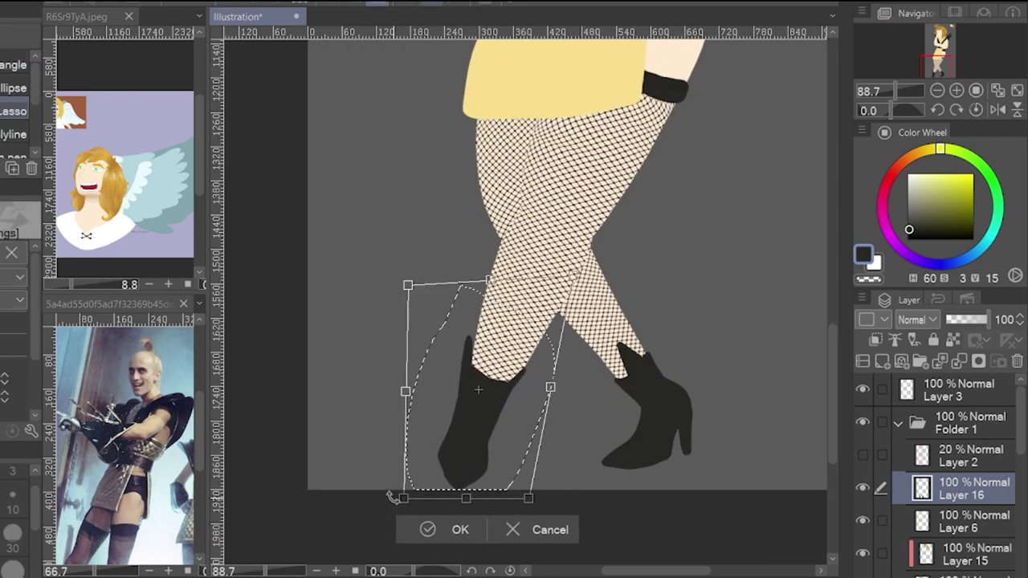
{"action": "key", "text": "Return"}
{"action": "key", "text": "ctrl+d"}
Step: Add a clipped layer directly above the rear leg's fishnet layer and choose light blue, H 206, S 48, V 80
{"action": "scroll", "coordinate": [503, 456], "scroll_direction": "down", "scroll_amount": 10}
{"action": "left_click_drag", "start_coordinate": [833, 244], "coordinate": [832, 220]}
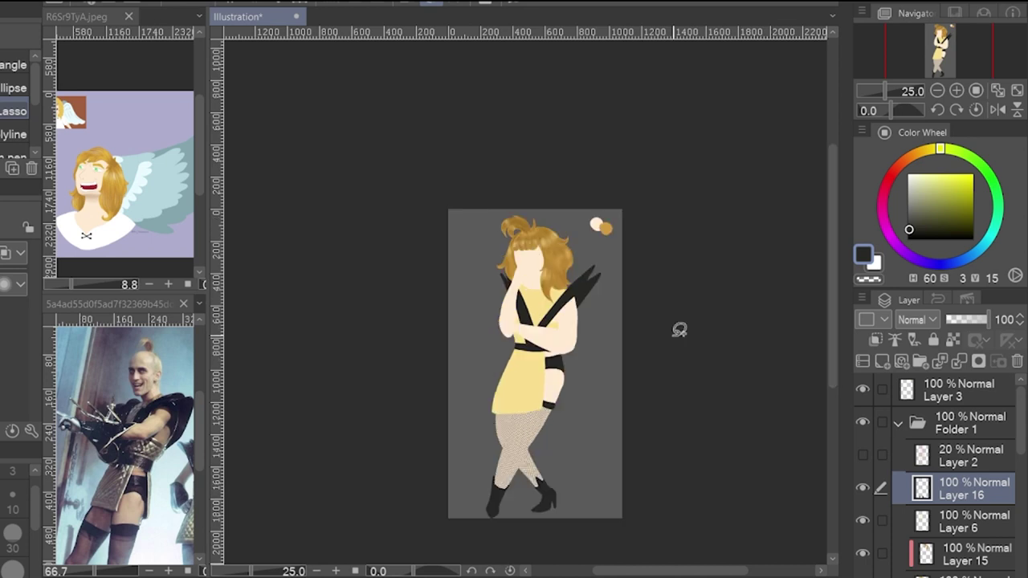
{"action": "key", "text": "b"}
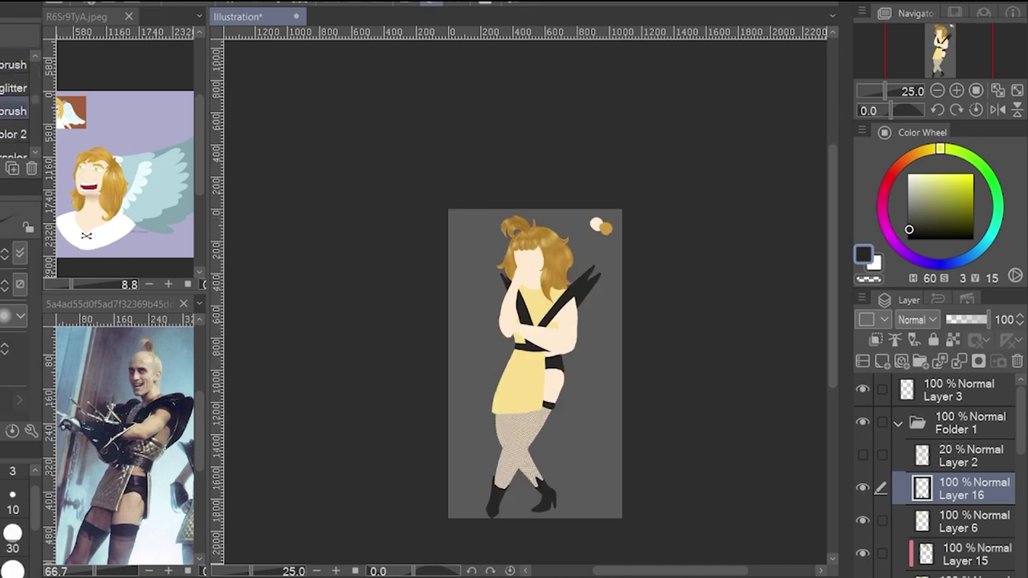
{"action": "scroll", "coordinate": [594, 390], "scroll_direction": "up", "scroll_amount": 1}
{"action": "scroll", "coordinate": [931, 498], "scroll_direction": "down", "scroll_amount": 10}
{"action": "left_click", "coordinate": [863, 517]}
{"action": "left_click", "coordinate": [862, 518]}
{"action": "left_click", "coordinate": [963, 481]}
{"action": "left_click", "coordinate": [882, 361]}
{"action": "left_click", "coordinate": [972, 254]}
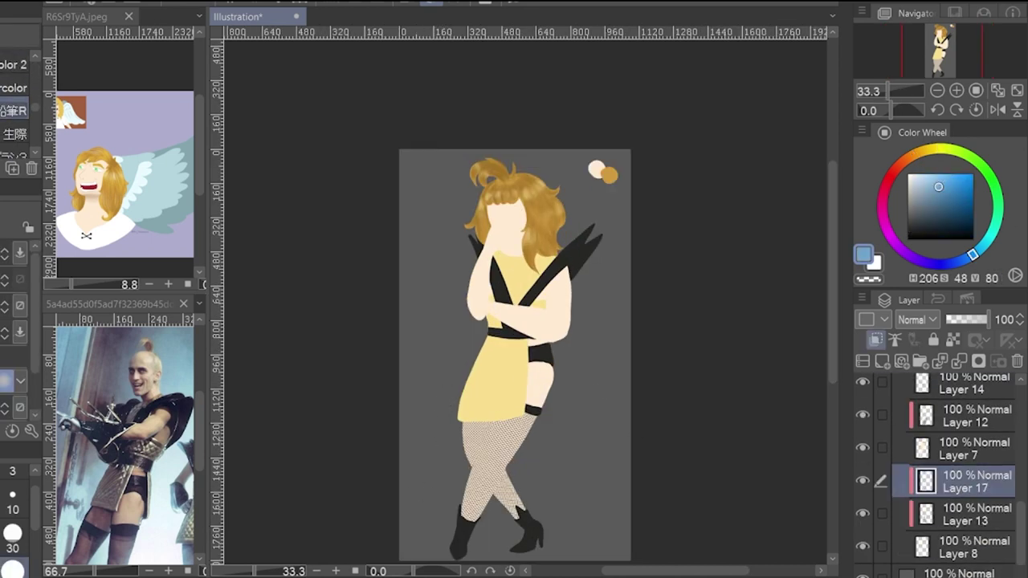
{"action": "scroll", "coordinate": [501, 500], "scroll_direction": "up", "scroll_amount": 2}
{"action": "scroll", "coordinate": [622, 492], "scroll_direction": "down", "scroll_amount": 1}
{"action": "left_click_drag", "start_coordinate": [464, 291], "coordinate": [434, 382]}
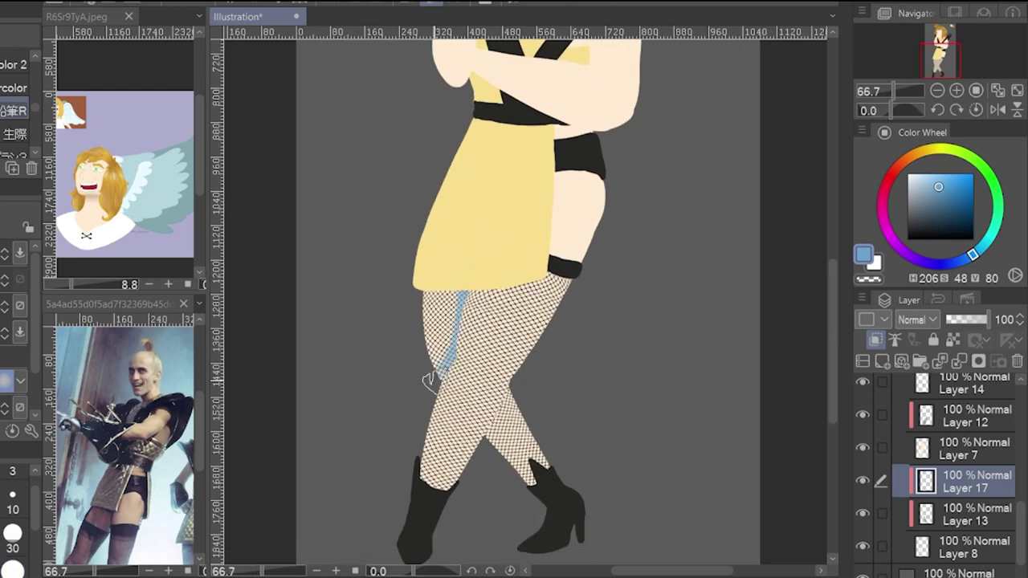
{"action": "mouse_move", "coordinate": [512, 387]}
{"action": "left_mouse_down"}
{"action": "mouse_move", "coordinate": [487, 435]}
{"action": "mouse_move", "coordinate": [548, 459]}
{"action": "left_mouse_up"}
{"action": "left_click", "coordinate": [917, 319]}
{"action": "left_click", "coordinate": [892, 380]}
{"action": "key", "text": "ctrl+z"}
{"action": "key", "text": "ctrl+z"}
{"action": "key", "text": "ctrl+z"}
{"action": "key", "text": "ctrl+z"}
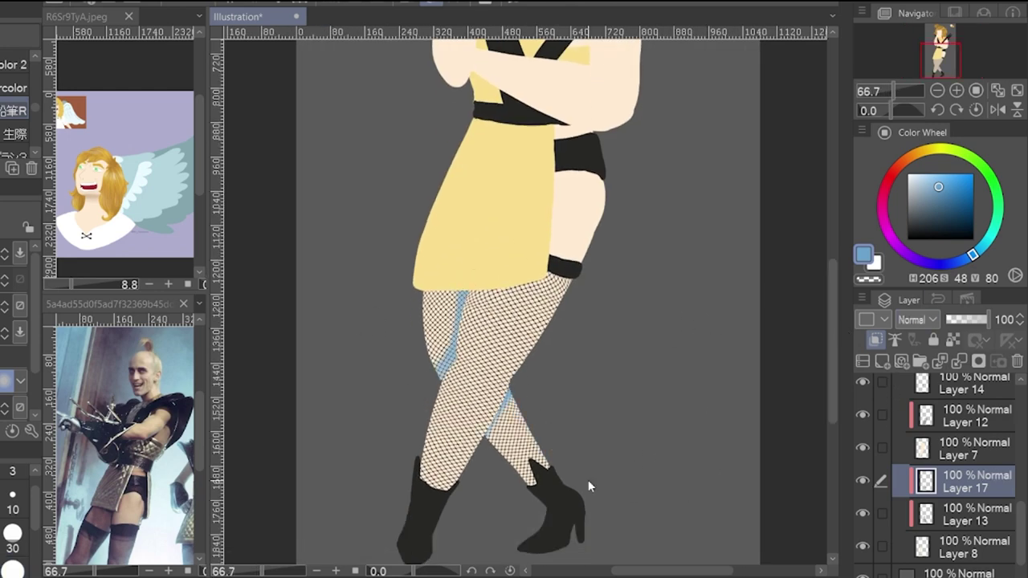
Step: Paint dark blue shadows, H 206, S 70, V 47, on the rear leg and set the layer to Multiply
{"action": "left_click", "coordinate": [953, 209]}
{"action": "mouse_move", "coordinate": [511, 391]}
{"action": "left_mouse_down"}
{"action": "mouse_move", "coordinate": [487, 436]}
{"action": "mouse_move", "coordinate": [542, 458]}
{"action": "left_mouse_up"}
{"action": "left_click_drag", "start_coordinate": [449, 375], "coordinate": [466, 290]}
{"action": "left_click_drag", "start_coordinate": [437, 291], "coordinate": [440, 378]}
{"action": "left_click", "coordinate": [917, 319]}
{"action": "left_click", "coordinate": [918, 11]}
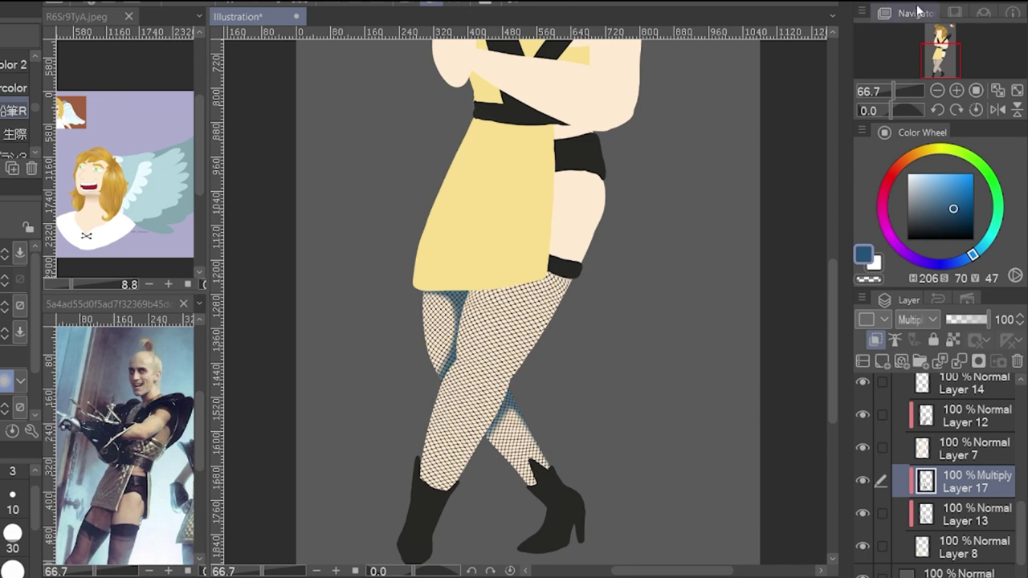
{"action": "left_click_drag", "start_coordinate": [522, 421], "coordinate": [548, 465]}
Step: Move the Multiply shading layer beneath the fishnet layer and deepen the shadows along the rear thigh and calf edges
{"action": "left_click", "coordinate": [967, 450]}
{"action": "left_click_drag", "start_coordinate": [963, 483], "coordinate": [963, 527]}
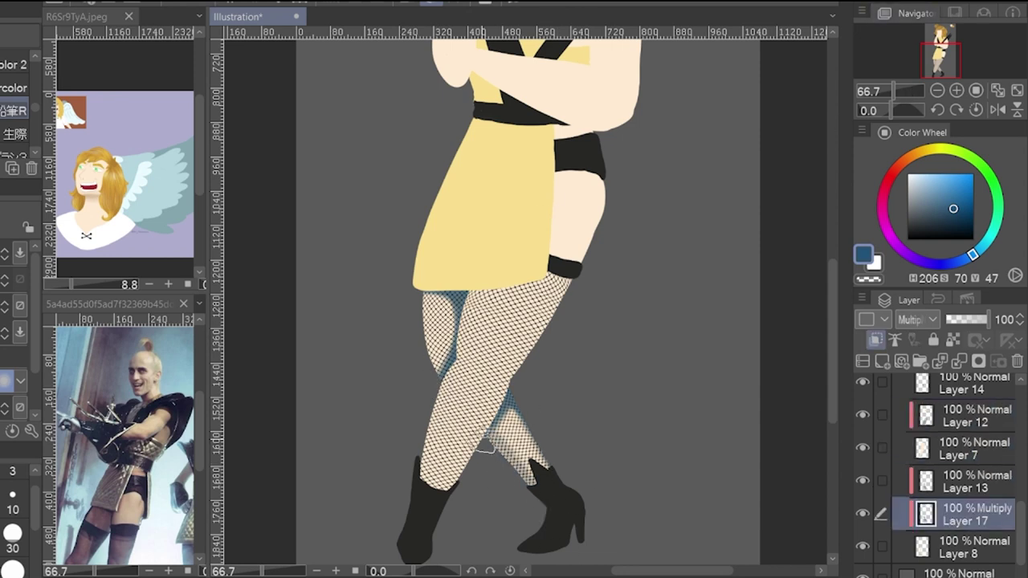
{"action": "left_click_drag", "start_coordinate": [485, 439], "coordinate": [530, 499]}
{"action": "left_click_drag", "start_coordinate": [419, 291], "coordinate": [440, 377]}
{"action": "left_click_drag", "start_coordinate": [466, 292], "coordinate": [438, 369]}
{"action": "left_click_drag", "start_coordinate": [500, 458], "coordinate": [529, 481]}
Step: On a new clipped Multiply layer above Layer 7, shade both edges of the front leg in the same dark blue
{"action": "left_click", "coordinate": [967, 448]}
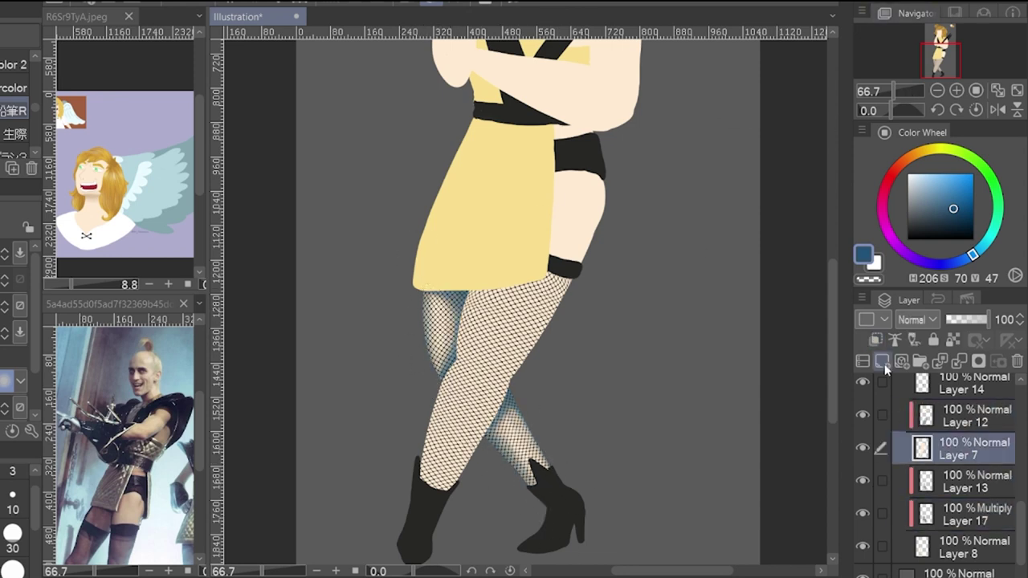
{"action": "left_click", "coordinate": [883, 362]}
{"action": "left_click", "coordinate": [875, 340]}
{"action": "left_click", "coordinate": [917, 319]}
{"action": "mouse_move", "coordinate": [436, 398]}
{"action": "left_mouse_down"}
{"action": "mouse_move", "coordinate": [411, 464]}
{"action": "mouse_move", "coordinate": [482, 266]}
{"action": "left_mouse_up"}
{"action": "mouse_move", "coordinate": [434, 488]}
{"action": "left_mouse_down"}
{"action": "mouse_move", "coordinate": [504, 404]}
{"action": "mouse_move", "coordinate": [567, 290]}
{"action": "left_mouse_up"}
{"action": "left_click_drag", "start_coordinate": [461, 466], "coordinate": [493, 363]}
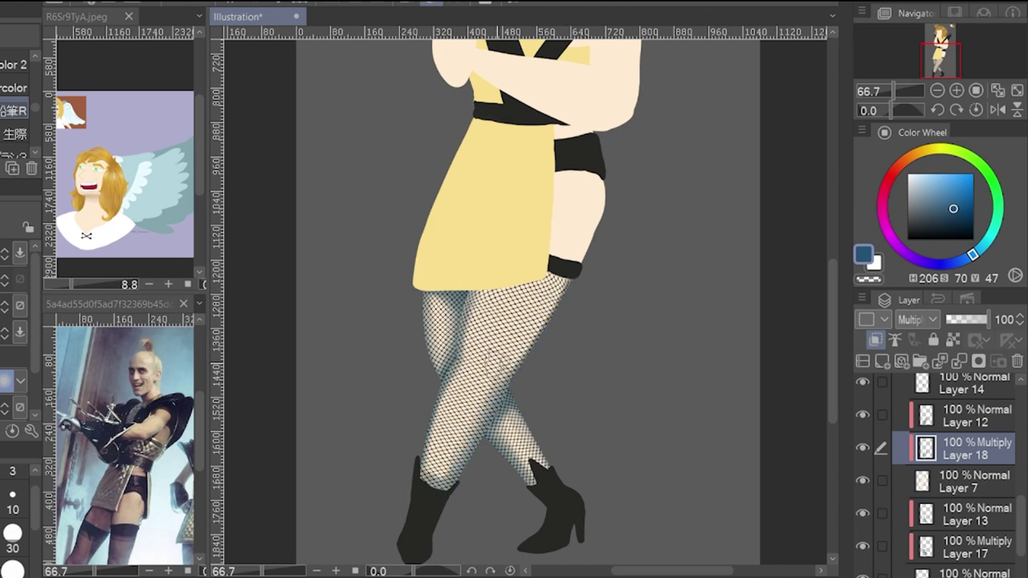
{"action": "left_click_drag", "start_coordinate": [440, 414], "coordinate": [426, 467]}
{"action": "left_click_drag", "start_coordinate": [558, 303], "coordinate": [519, 383]}
Step: Shade the bare upper thigh, the neck beneath the chin and the edges of the upper arm on the same Multiply layer
{"action": "scroll", "coordinate": [608, 261], "scroll_direction": "up", "scroll_amount": 3}
{"action": "mouse_move", "coordinate": [543, 280]}
{"action": "left_mouse_down"}
{"action": "mouse_move", "coordinate": [493, 375]}
{"action": "mouse_move", "coordinate": [526, 376]}
{"action": "mouse_move", "coordinate": [592, 349]}
{"action": "mouse_move", "coordinate": [585, 293]}
{"action": "mouse_move", "coordinate": [582, 341]}
{"action": "left_mouse_up"}
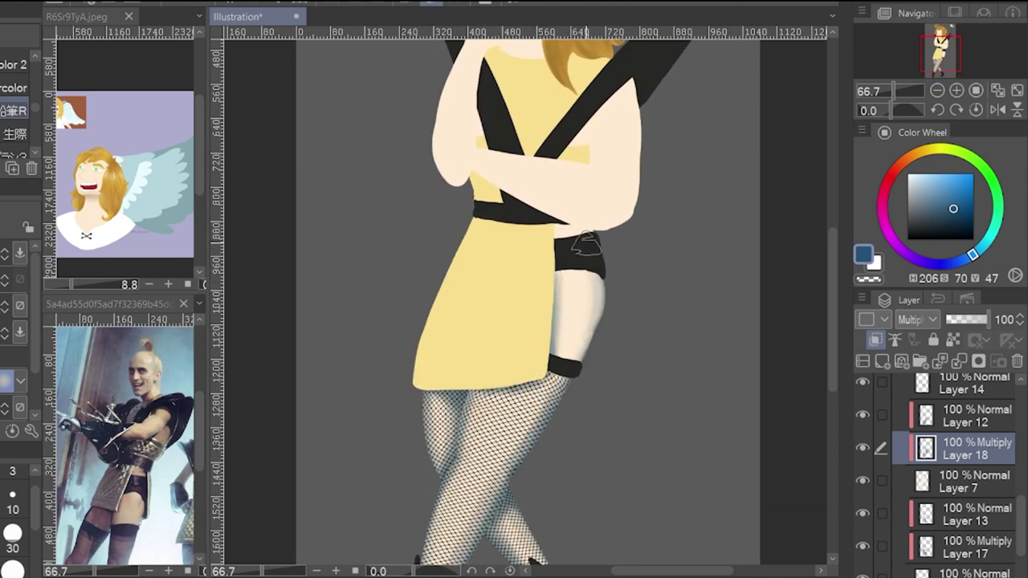
{"action": "scroll", "coordinate": [795, 240], "scroll_direction": "up", "scroll_amount": 2}
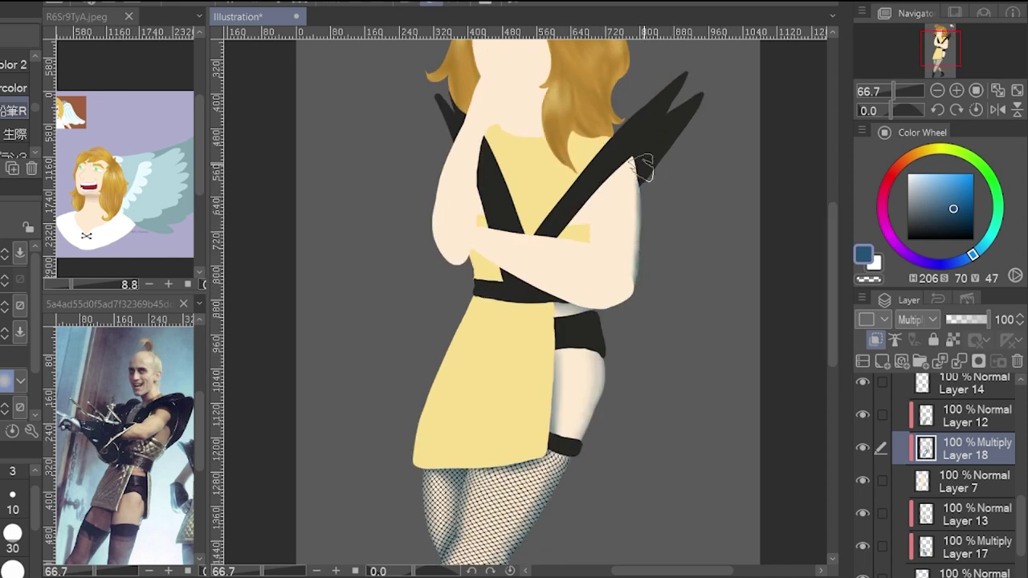
{"action": "left_click_drag", "start_coordinate": [623, 167], "coordinate": [571, 223]}
{"action": "mouse_move", "coordinate": [503, 122]}
{"action": "left_mouse_down"}
{"action": "mouse_move", "coordinate": [540, 129]}
{"action": "mouse_move", "coordinate": [527, 113]}
{"action": "left_mouse_up"}
{"action": "key", "text": "]"}
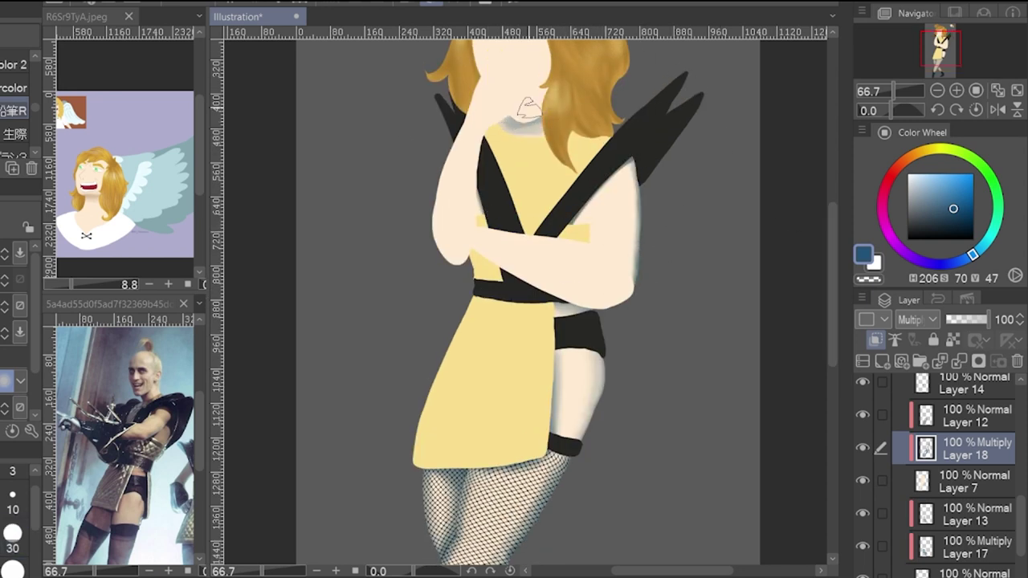
{"action": "mouse_move", "coordinate": [637, 164]}
{"action": "left_mouse_down"}
{"action": "mouse_move", "coordinate": [632, 243]}
{"action": "mouse_move", "coordinate": [573, 221]}
{"action": "mouse_move", "coordinate": [589, 200]}
{"action": "left_mouse_up"}
Step: On a new clipped Multiply layer above Layer 11, shade the upper and lower edges of the folded forearm
{"action": "left_click_drag", "start_coordinate": [1020, 515], "coordinate": [1021, 463]}
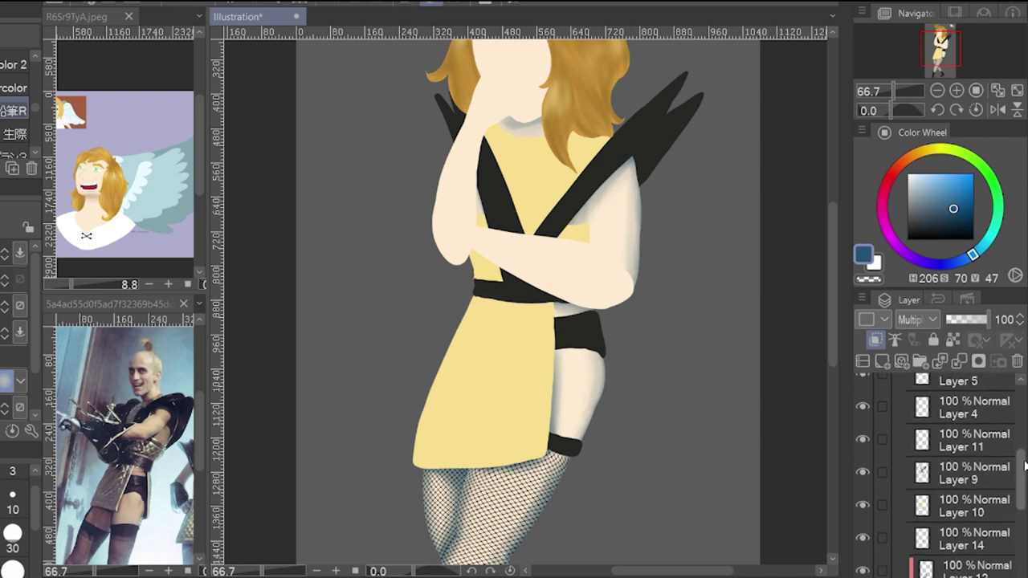
{"action": "left_click", "coordinate": [973, 444]}
{"action": "left_click", "coordinate": [882, 361]}
{"action": "left_click", "coordinate": [875, 340]}
{"action": "left_click", "coordinate": [916, 319]}
{"action": "left_click", "coordinate": [910, 346]}
{"action": "mouse_move", "coordinate": [599, 302]}
{"action": "left_mouse_down"}
{"action": "mouse_move", "coordinate": [632, 278]}
{"action": "mouse_move", "coordinate": [514, 277]}
{"action": "left_mouse_up"}
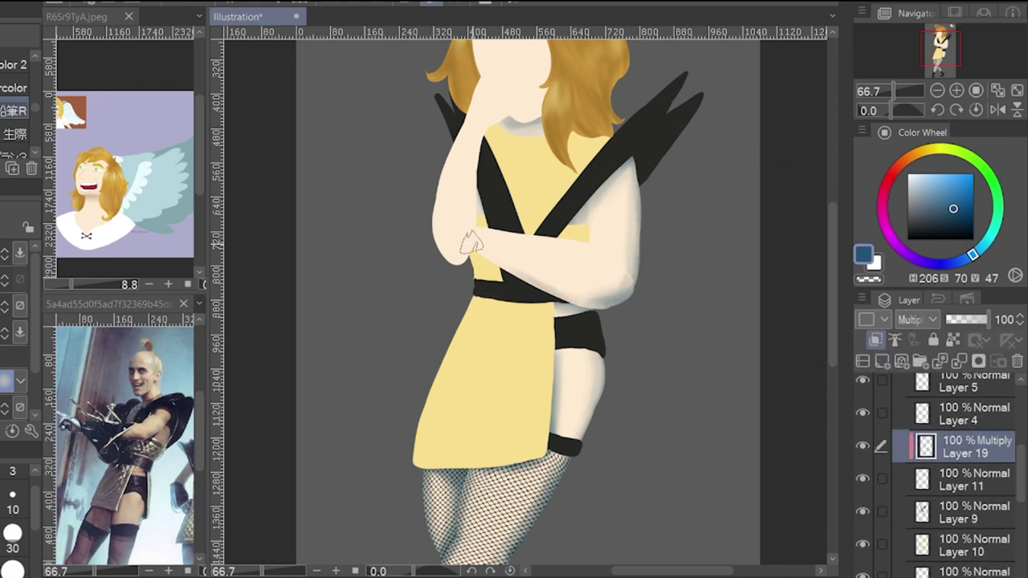
{"action": "left_click_drag", "start_coordinate": [476, 230], "coordinate": [589, 242]}
{"action": "mouse_move", "coordinate": [571, 303]}
{"action": "left_mouse_down"}
{"action": "mouse_move", "coordinate": [473, 253]}
{"action": "mouse_move", "coordinate": [562, 294]}
{"action": "left_mouse_up"}
{"action": "mouse_move", "coordinate": [480, 235]}
{"action": "left_mouse_down"}
{"action": "mouse_move", "coordinate": [578, 243]}
{"action": "mouse_move", "coordinate": [598, 259]}
{"action": "mouse_move", "coordinate": [611, 296]}
{"action": "left_mouse_up"}
Step: On a new clipped Multiply layer above Layer 6, shade the raised arm from the elbow along its edges
{"action": "left_click_drag", "start_coordinate": [1021, 463], "coordinate": [1020, 430]}
{"action": "left_click", "coordinate": [973, 431]}
{"action": "left_click", "coordinate": [882, 361]}
{"action": "left_click", "coordinate": [875, 339]}
{"action": "left_click", "coordinate": [917, 320]}
{"action": "left_click", "coordinate": [912, 347]}
{"action": "left_click_drag", "start_coordinate": [451, 263], "coordinate": [477, 233]}
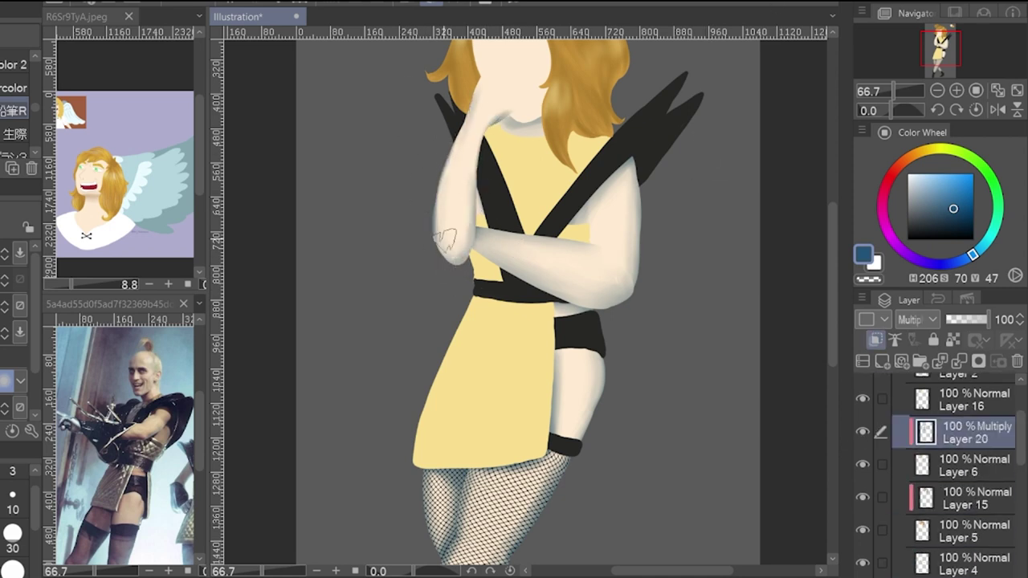
Step: On a new clipped Multiply layer above the face layer, shade the eye sockets and face edges with a smaller brush
{"action": "scroll", "coordinate": [489, 152], "scroll_direction": "up", "scroll_amount": 2}
{"action": "key", "text": "ctrl+shift+n"}
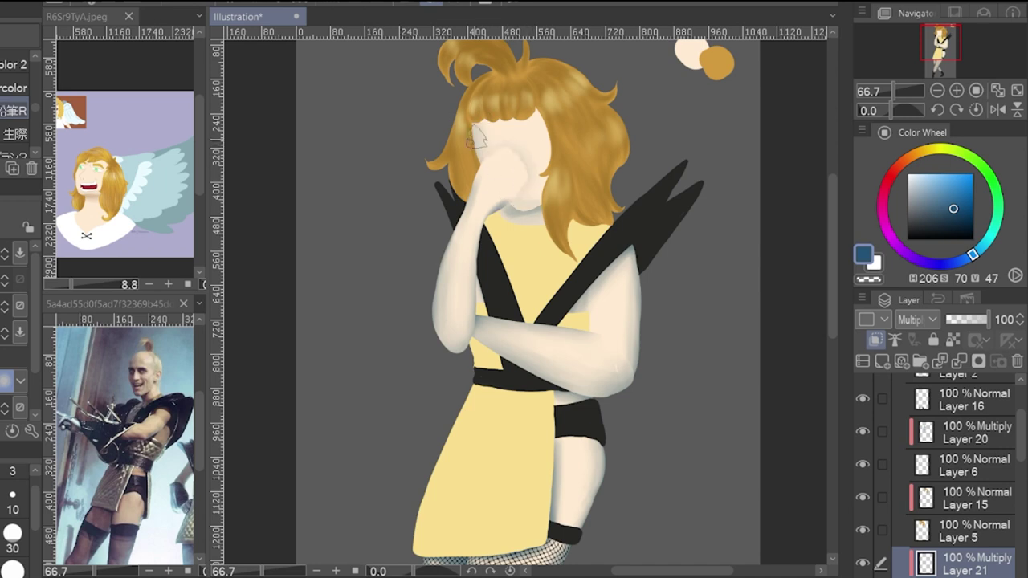
{"action": "key", "text": "["}
{"action": "key", "text": "["}
{"action": "key", "text": "["}
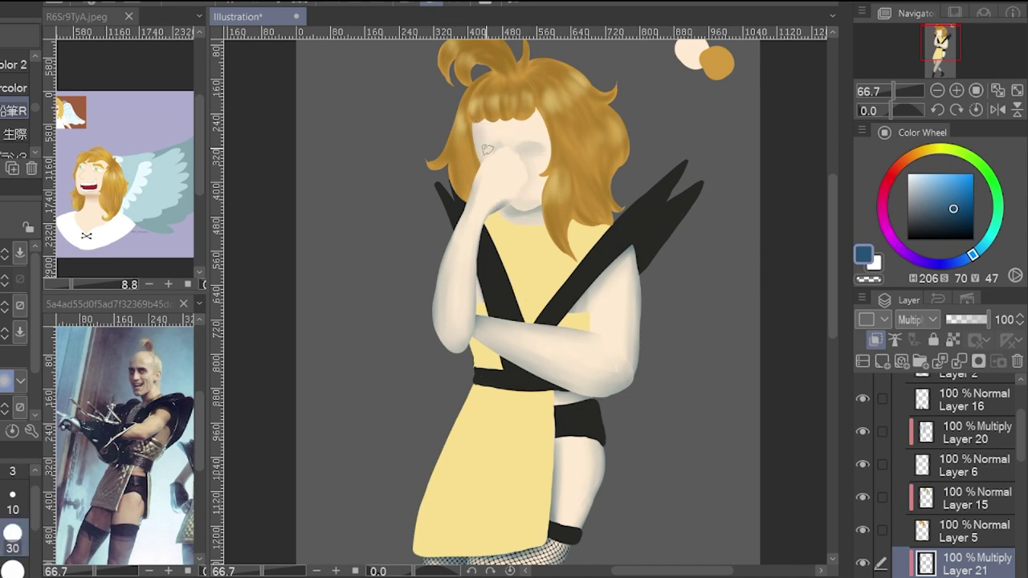
Step: Paint the frowning eyebrows on a new layer in the sampled hair colour, H 37, S 70, V 82
{"action": "left_click", "coordinate": [725, 62], "text": "alt"}
{"action": "left_click", "coordinate": [882, 362]}
{"action": "left_click_drag", "start_coordinate": [35, 107], "coordinate": [36, 80]}
{"action": "left_click", "coordinate": [24, 131]}
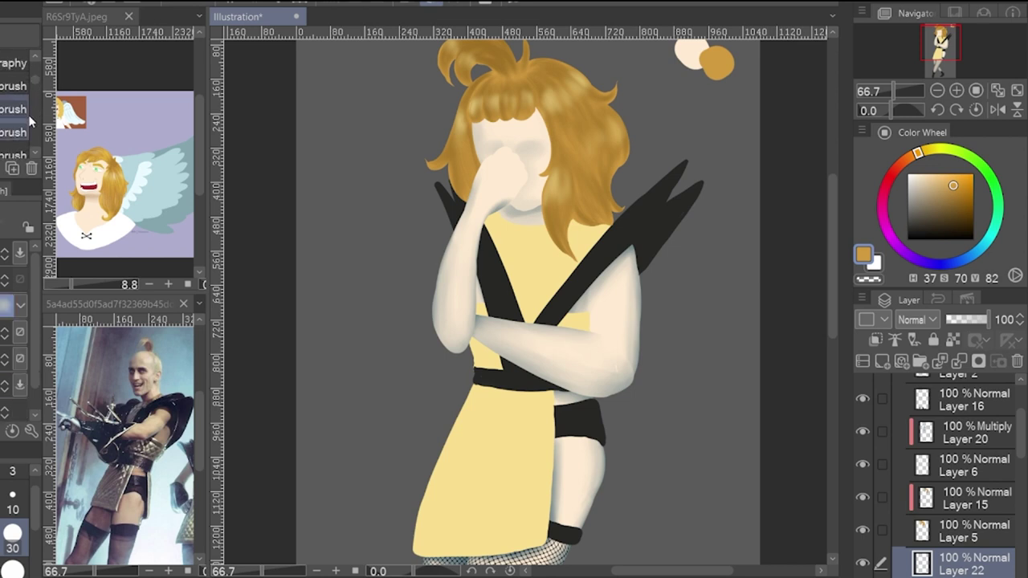
{"action": "left_click_drag", "start_coordinate": [516, 140], "coordinate": [535, 123]}
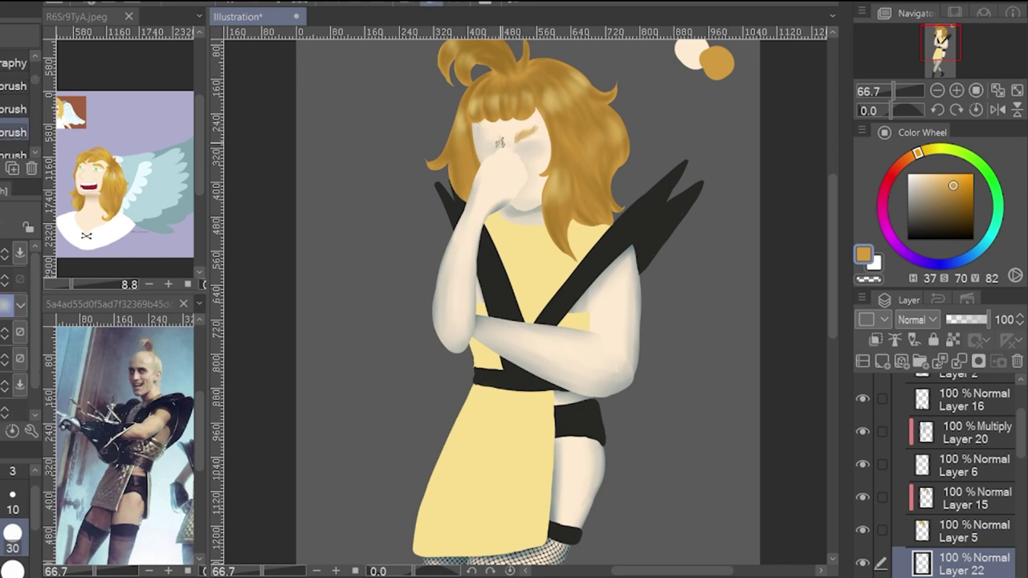
Step: On the face's Multiply layer, draw the closed eyes, brow creases and frowning mouth in dark blue, H 201, S 67, V 48
{"action": "left_click_drag", "start_coordinate": [36, 80], "coordinate": [36, 108]}
{"action": "left_click", "coordinate": [14, 67]}
{"action": "left_click", "coordinate": [967, 512]}
{"action": "mouse_move", "coordinate": [1020, 433]}
{"action": "left_mouse_down"}
{"action": "mouse_move", "coordinate": [1020, 514]}
{"action": "mouse_move", "coordinate": [1021, 451]}
{"action": "left_mouse_up"}
{"action": "left_click", "coordinate": [967, 519]}
{"action": "left_click", "coordinate": [863, 520]}
{"action": "left_click", "coordinate": [862, 522]}
{"action": "left_click", "coordinate": [625, 378], "text": "alt"}
{"action": "left_click", "coordinate": [630, 373], "text": "alt"}
{"action": "left_click", "coordinate": [975, 399]}
{"action": "left_click", "coordinate": [13, 501]}
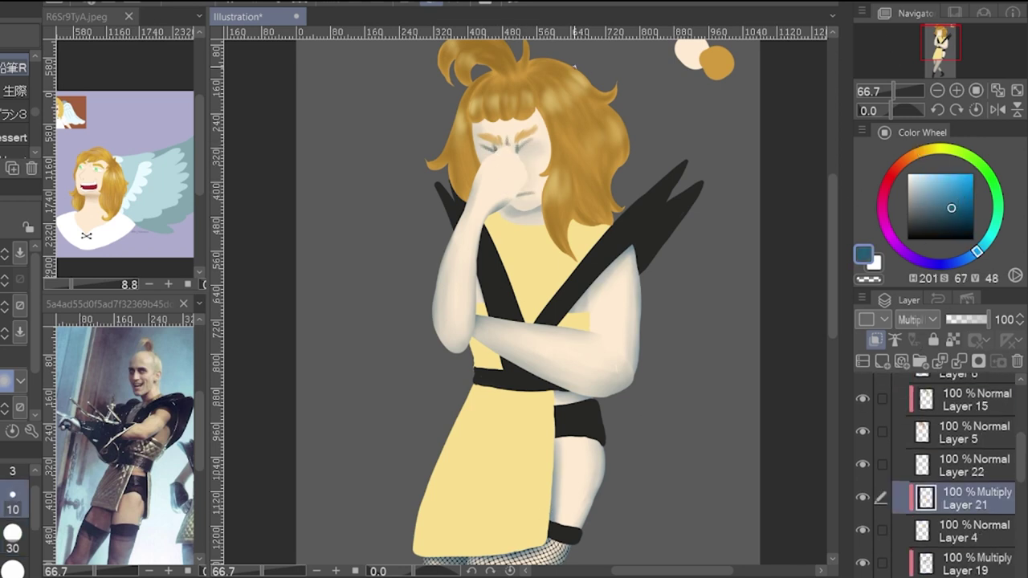
Step: On a new clipped layer above Layer 17, paint highlights on the rear leg in the sampled skin colour, H 33, S 18, V 100
{"action": "scroll", "coordinate": [529, 305], "scroll_direction": "down", "scroll_amount": 3}
{"action": "left_click_drag", "start_coordinate": [1021, 457], "coordinate": [1021, 541]}
{"action": "left_click", "coordinate": [975, 490]}
{"action": "left_click", "coordinate": [882, 362]}
{"action": "left_click", "coordinate": [875, 340]}
{"action": "left_click", "coordinate": [645, 128], "text": "alt"}
{"action": "scroll", "coordinate": [530, 321], "scroll_direction": "down", "scroll_amount": 2}
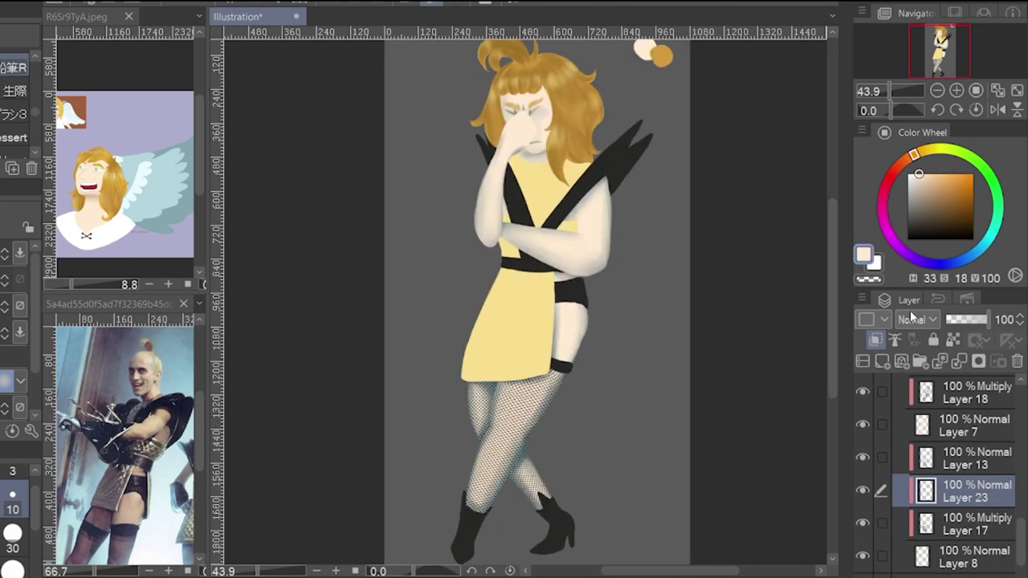
{"action": "scroll", "coordinate": [527, 287], "scroll_direction": "up", "scroll_amount": 1}
{"action": "scroll", "coordinate": [528, 286], "scroll_direction": "up", "scroll_amount": 1}
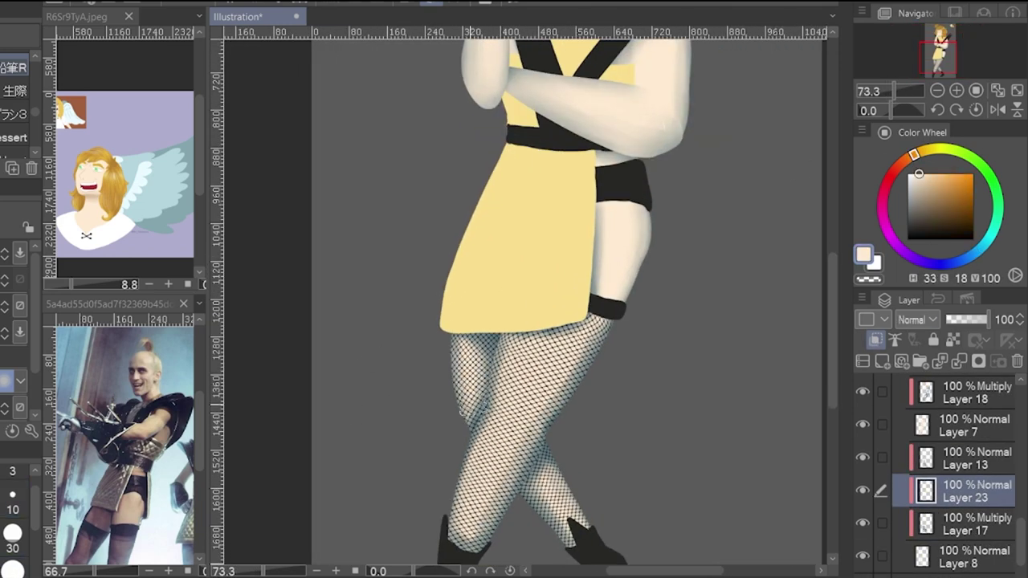
{"action": "left_click_drag", "start_coordinate": [462, 413], "coordinate": [487, 338]}
{"action": "left_click_drag", "start_coordinate": [455, 342], "coordinate": [460, 397]}
Step: Try Add blending on the rear leg's highlight layer and settle on Soft light
{"action": "left_click", "coordinate": [908, 321]}
{"action": "left_click", "coordinate": [924, 62]}
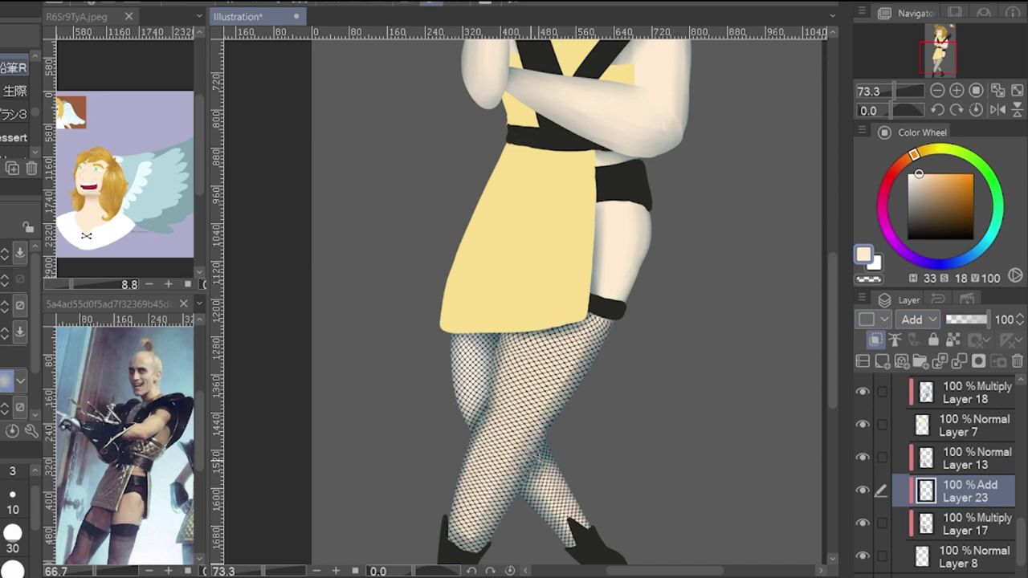
{"action": "left_click", "coordinate": [915, 320]}
{"action": "left_click", "coordinate": [919, 270]}
{"action": "left_click", "coordinate": [915, 319]}
{"action": "left_click", "coordinate": [919, 283]}
{"action": "scroll", "coordinate": [645, 526], "scroll_direction": "up", "scroll_amount": 1}
{"action": "scroll", "coordinate": [447, 370], "scroll_direction": "down", "scroll_amount": 1}
Step: Add a clipped Soft light layer above Layer 18 and paint pale skin highlights on the front leg and bare thigh
{"action": "left_click", "coordinate": [956, 403]}
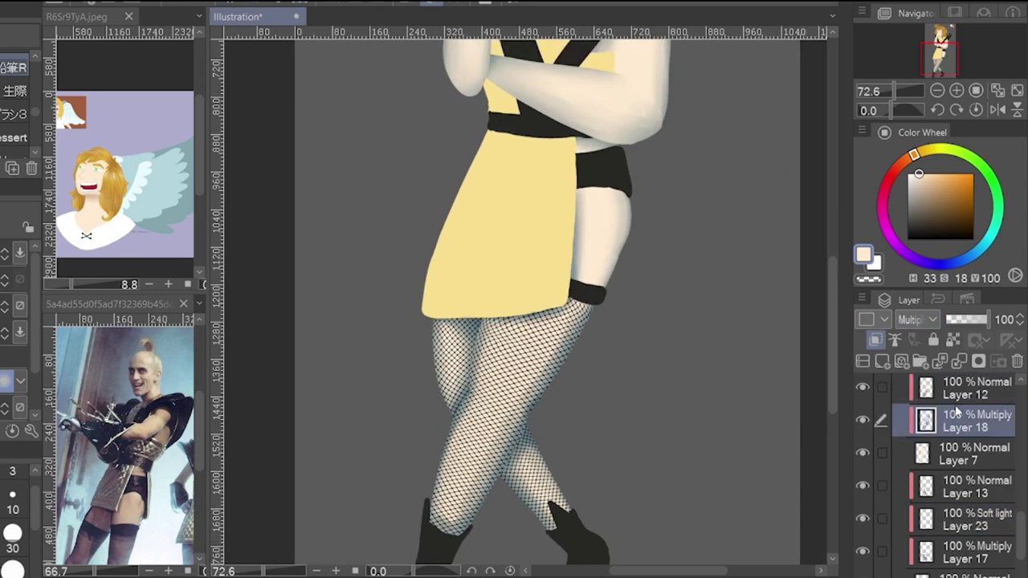
{"action": "left_click", "coordinate": [882, 361]}
{"action": "left_click", "coordinate": [921, 320]}
{"action": "left_click", "coordinate": [919, 282]}
{"action": "left_click_drag", "start_coordinate": [559, 336], "coordinate": [533, 390]}
{"action": "left_click_drag", "start_coordinate": [586, 262], "coordinate": [608, 215]}
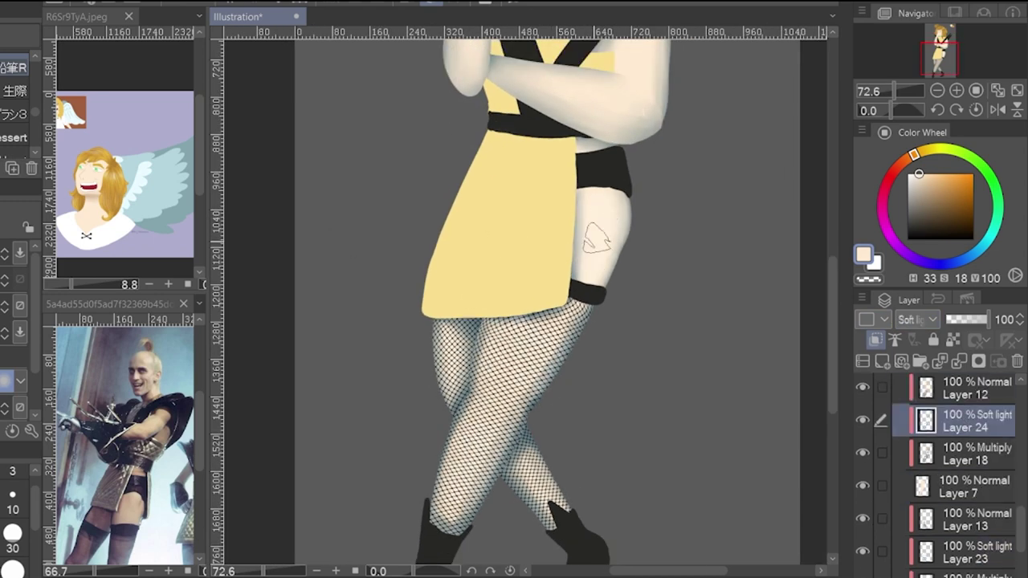
Step: Extend the Soft light highlights to the neck and the upper arm
{"action": "scroll", "coordinate": [601, 248], "scroll_direction": "up", "scroll_amount": 3}
{"action": "left_click_drag", "start_coordinate": [547, 161], "coordinate": [534, 162]}
{"action": "left_click_drag", "start_coordinate": [658, 238], "coordinate": [659, 288]}
{"action": "left_click_drag", "start_coordinate": [632, 236], "coordinate": [631, 222]}
Step: Add a clipped Soft light layer above Layer 19 and paint a highlight along the folded forearm
{"action": "left_click", "coordinate": [967, 518]}
{"action": "left_click_drag", "start_coordinate": [1020, 530], "coordinate": [1020, 472]}
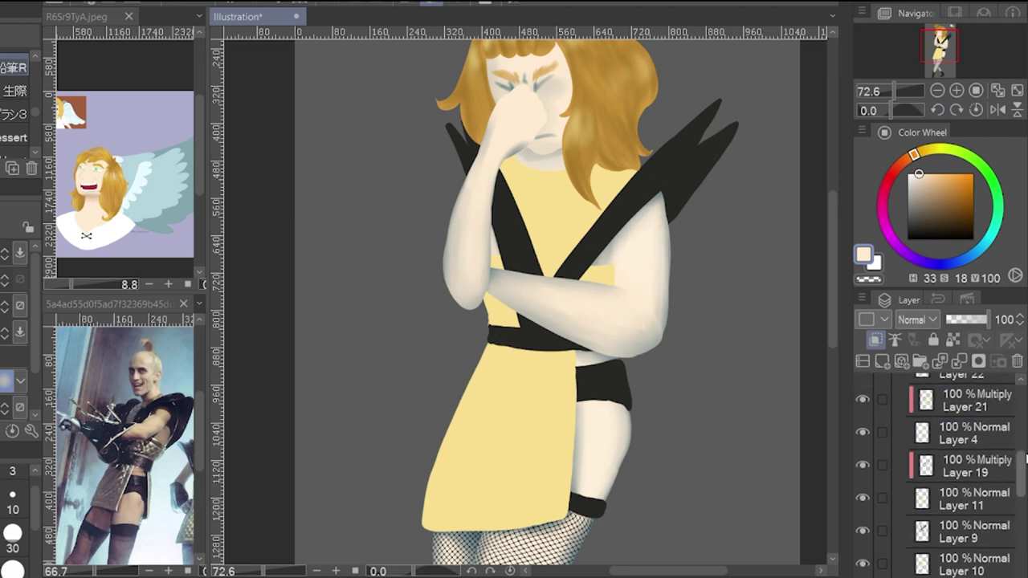
{"action": "left_click", "coordinate": [968, 465]}
{"action": "left_click", "coordinate": [881, 361]}
{"action": "left_click", "coordinate": [917, 320]}
{"action": "left_click", "coordinate": [919, 283]}
{"action": "left_click_drag", "start_coordinate": [539, 291], "coordinate": [620, 313]}
Step: Add a clipped Soft light layer above Layer 21 and highlight the face with a size 30 brush
{"action": "left_click", "coordinate": [968, 400]}
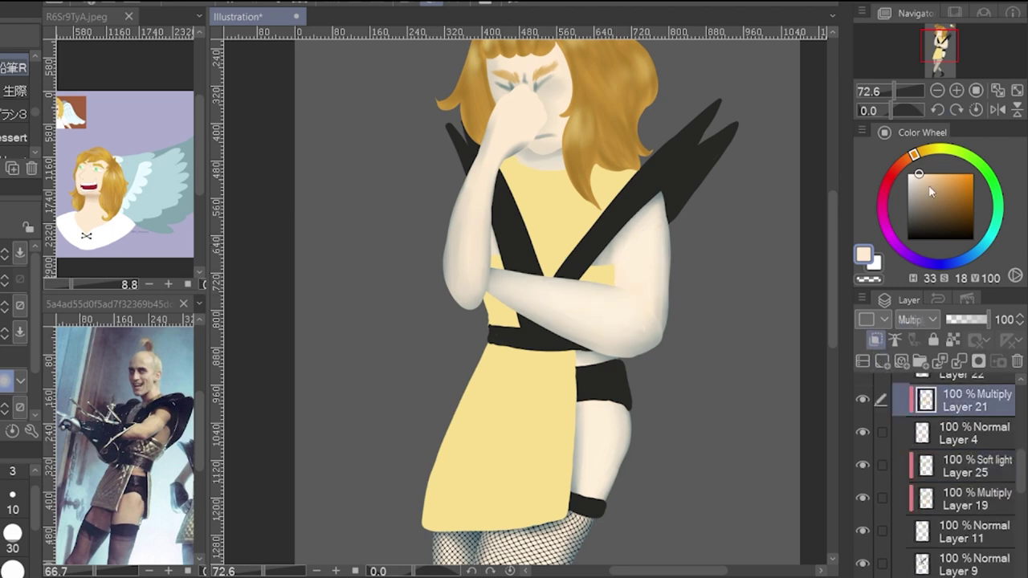
{"action": "left_click", "coordinate": [881, 362]}
{"action": "left_click", "coordinate": [917, 320]}
{"action": "left_click", "coordinate": [920, 283]}
{"action": "left_click_drag", "start_coordinate": [832, 275], "coordinate": [832, 231]}
{"action": "left_click", "coordinate": [13, 537]}
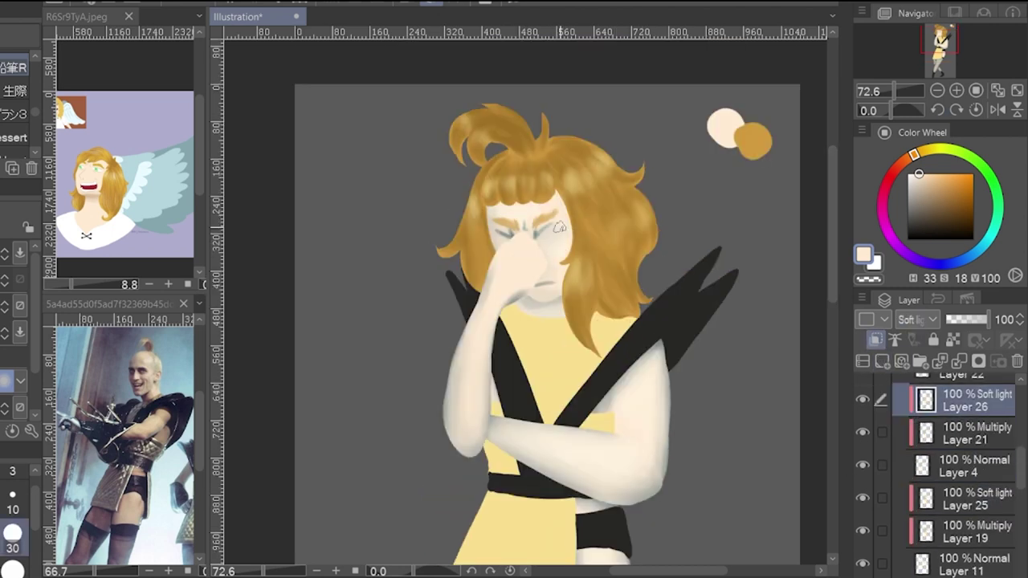
Step: Add a clipped Soft light layer above Layer 20 and highlight the raised forearm with a larger brush
{"action": "left_click_drag", "start_coordinate": [1021, 466], "coordinate": [1020, 421]}
{"action": "left_click", "coordinate": [967, 419]}
{"action": "left_click", "coordinate": [881, 361]}
{"action": "left_click", "coordinate": [917, 319]}
{"action": "left_click", "coordinate": [919, 283]}
{"action": "key", "text": "bracketright"}
{"action": "key", "text": "bracketright"}
{"action": "left_click_drag", "start_coordinate": [466, 362], "coordinate": [462, 423]}
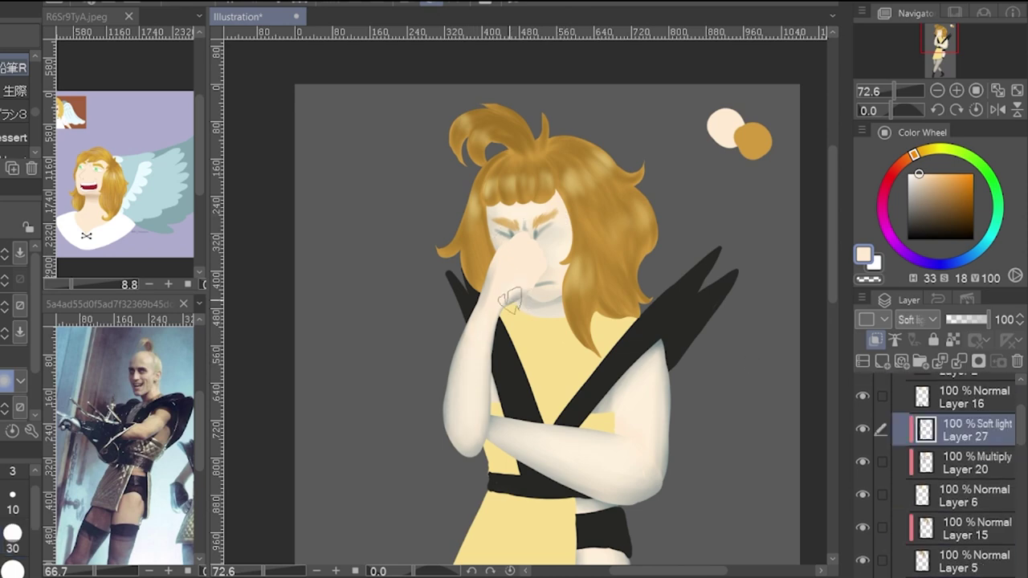
Step: Unclip the Multiply layer Layer 17 and add a new clipped layer directly above it
{"action": "scroll", "coordinate": [709, 301], "scroll_direction": "down", "scroll_amount": 3}
{"action": "left_click_drag", "start_coordinate": [834, 260], "coordinate": [835, 288]}
{"action": "scroll", "coordinate": [724, 376], "scroll_direction": "up", "scroll_amount": 1}
{"action": "scroll", "coordinate": [980, 502], "scroll_direction": "down", "scroll_amount": 5}
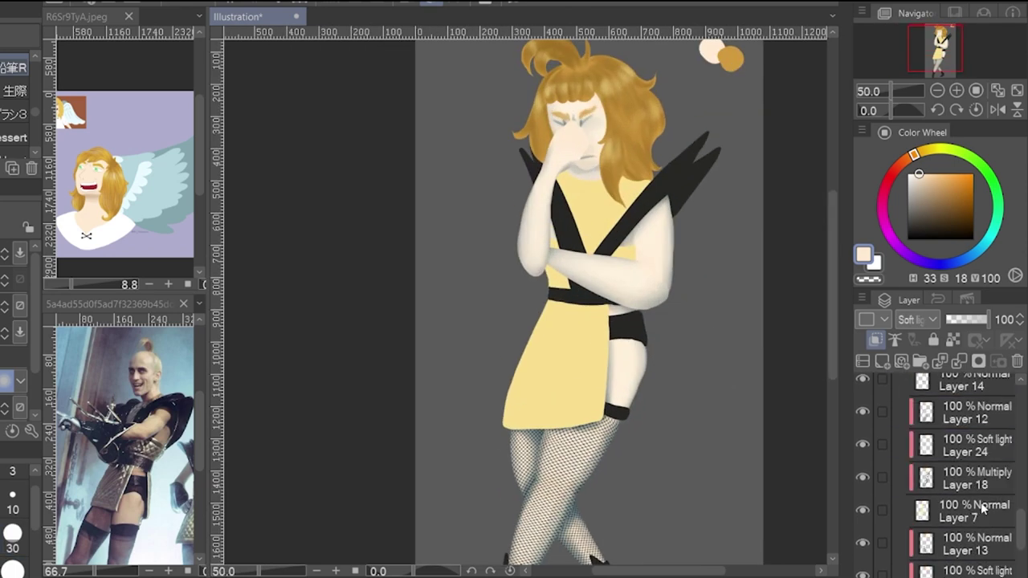
{"action": "left_click", "coordinate": [970, 484]}
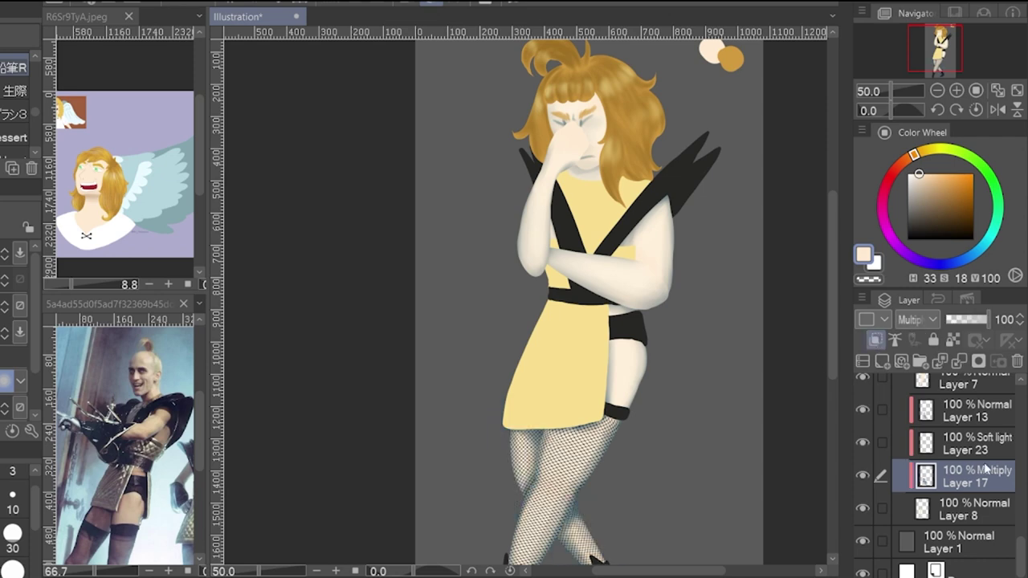
{"action": "left_click", "coordinate": [875, 339]}
{"action": "left_click", "coordinate": [881, 361]}
{"action": "left_click", "coordinate": [875, 339]}
Step: Try recolouring the Layer 17 shading by filling the new layer with red (H 7, S 73, V 75) and merging it down
{"action": "left_click", "coordinate": [893, 171]}
{"action": "left_click", "coordinate": [956, 190]}
{"action": "left_click", "coordinate": [475, 367]}
{"action": "left_click", "coordinate": [938, 499]}
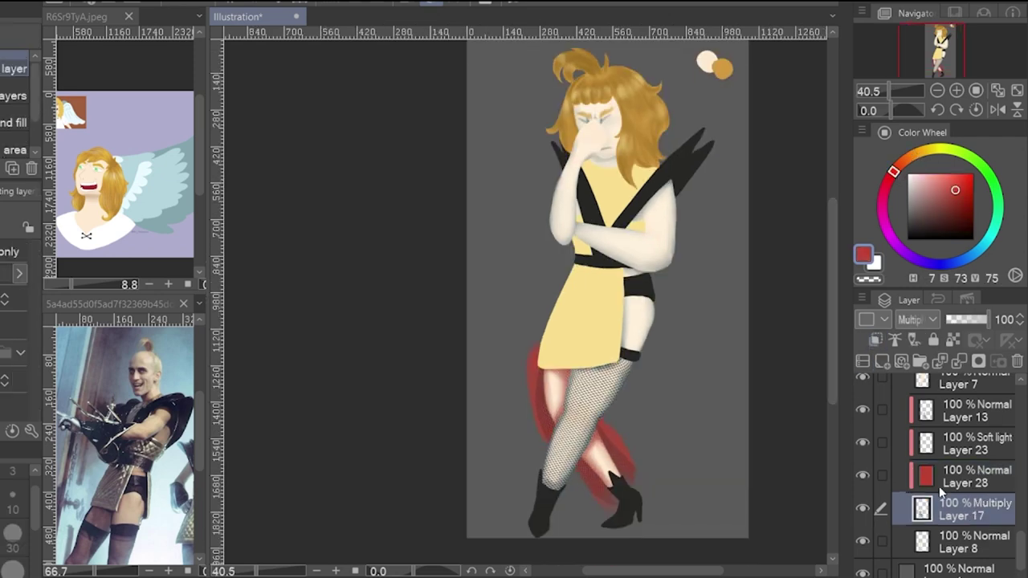
{"action": "left_click", "coordinate": [978, 475]}
{"action": "left_click", "coordinate": [958, 361]}
{"action": "left_click", "coordinate": [875, 339]}
{"action": "scroll", "coordinate": [678, 510], "scroll_direction": "up", "scroll_amount": 2}
{"action": "key", "text": "ctrl+z"}
{"action": "key", "text": "ctrl+z"}
Step: Recolour the Layer 17 shading with a merged dark red fill (H 7, S 78, V 43), clip it again and set its opacity to 70%
{"action": "left_click", "coordinate": [958, 212]}
{"action": "left_click", "coordinate": [635, 367]}
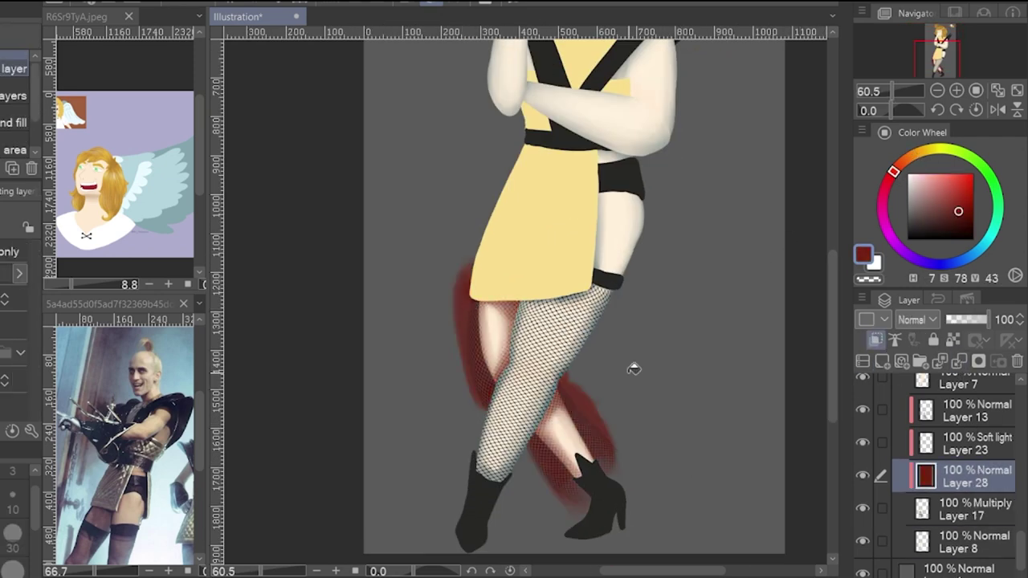
{"action": "left_click", "coordinate": [958, 361]}
{"action": "left_click", "coordinate": [875, 339]}
{"action": "left_click", "coordinate": [976, 318]}
Step: Recolour the Layer 18 shading with a merged fill of the same dark red and clip it again
{"action": "left_click", "coordinate": [976, 429]}
{"action": "left_click", "coordinate": [875, 340]}
{"action": "left_click", "coordinate": [882, 362]}
{"action": "left_click", "coordinate": [721, 362]}
{"action": "left_click", "coordinate": [958, 361]}
{"action": "left_click", "coordinate": [875, 339]}
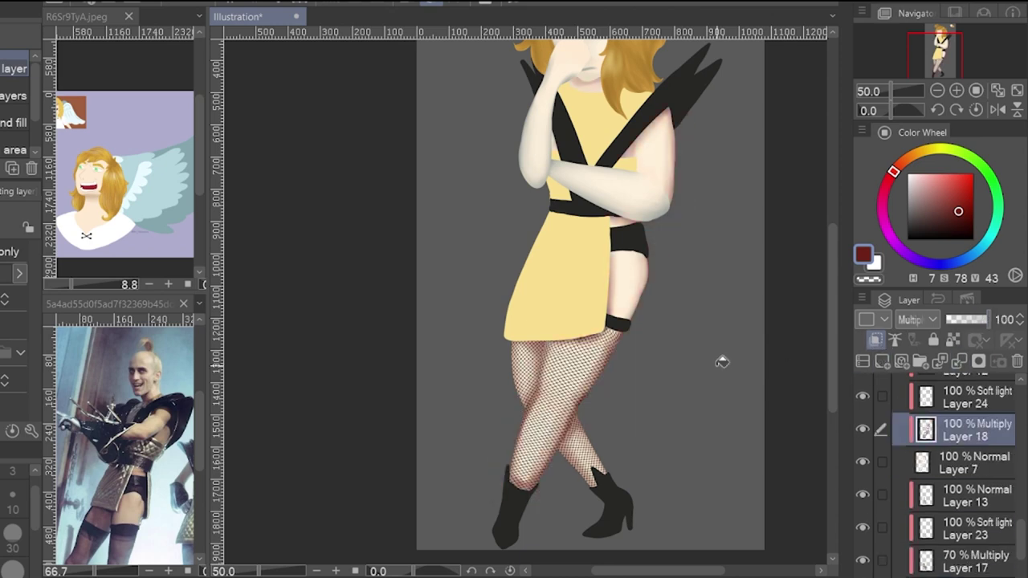
Step: Recolour the folded forearm's Layer 19 shading and the face's Layer 21 shading with the same dark red, keeping both layers clipped
{"action": "left_click", "coordinate": [882, 362]}
{"action": "left_click", "coordinate": [959, 362]}
{"action": "left_click", "coordinate": [875, 340]}
{"action": "scroll", "coordinate": [626, 305], "scroll_direction": "up", "scroll_amount": 2}
{"action": "left_click", "coordinate": [946, 420]}
{"action": "left_click", "coordinate": [882, 362]}
{"action": "left_click", "coordinate": [959, 361]}
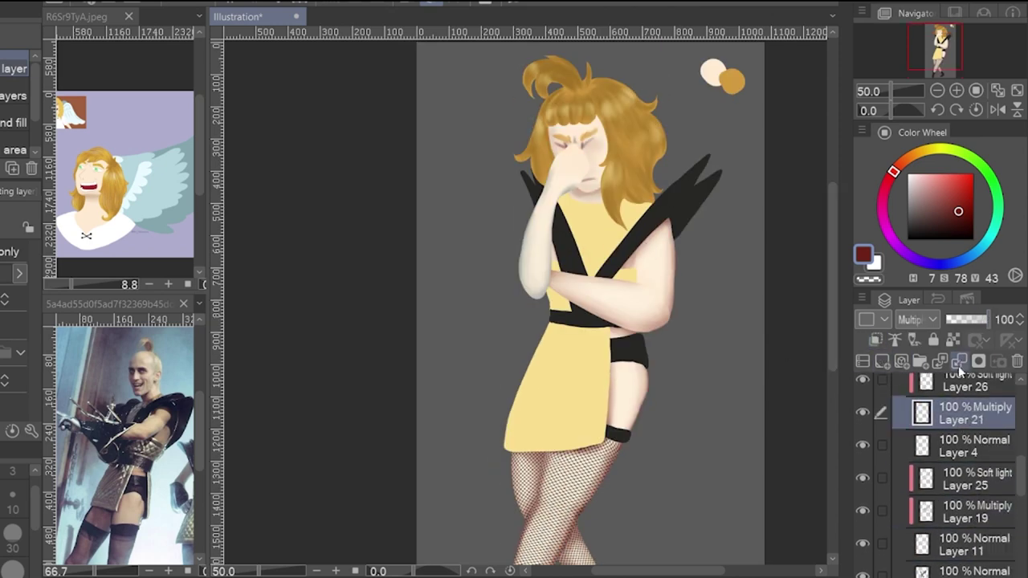
{"action": "left_click", "coordinate": [875, 340]}
Step: Recolour the raised forearm's Layer 20 shading with a merged dark red fill and clip it again
{"action": "left_click", "coordinate": [947, 414]}
{"action": "left_click", "coordinate": [875, 339]}
{"action": "left_click", "coordinate": [881, 361]}
{"action": "left_click", "coordinate": [958, 361]}
{"action": "left_click", "coordinate": [875, 340]}
{"action": "scroll", "coordinate": [670, 153], "scroll_direction": "down", "scroll_amount": 2}
{"action": "left_click_drag", "start_coordinate": [831, 336], "coordinate": [831, 328]}
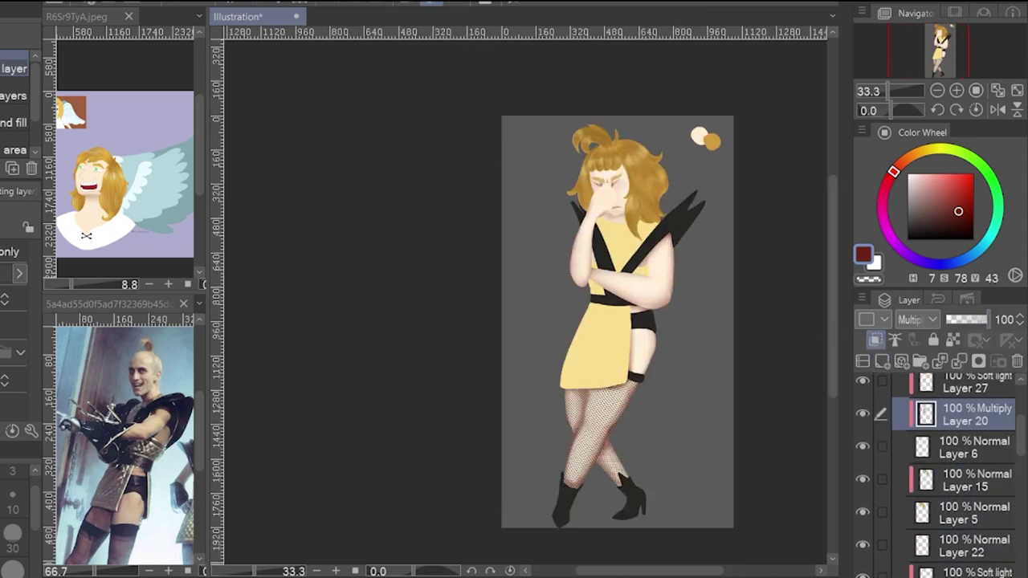
Step: Add a clipped layer above Layer 10 and set the brush to a dark olive yellow (H 45, S 68, V 57)
{"action": "scroll", "coordinate": [653, 305], "scroll_direction": "down", "scroll_amount": 1}
{"action": "scroll", "coordinate": [723, 321], "scroll_direction": "up", "scroll_amount": 2}
{"action": "scroll", "coordinate": [947, 482], "scroll_direction": "down", "scroll_amount": 8}
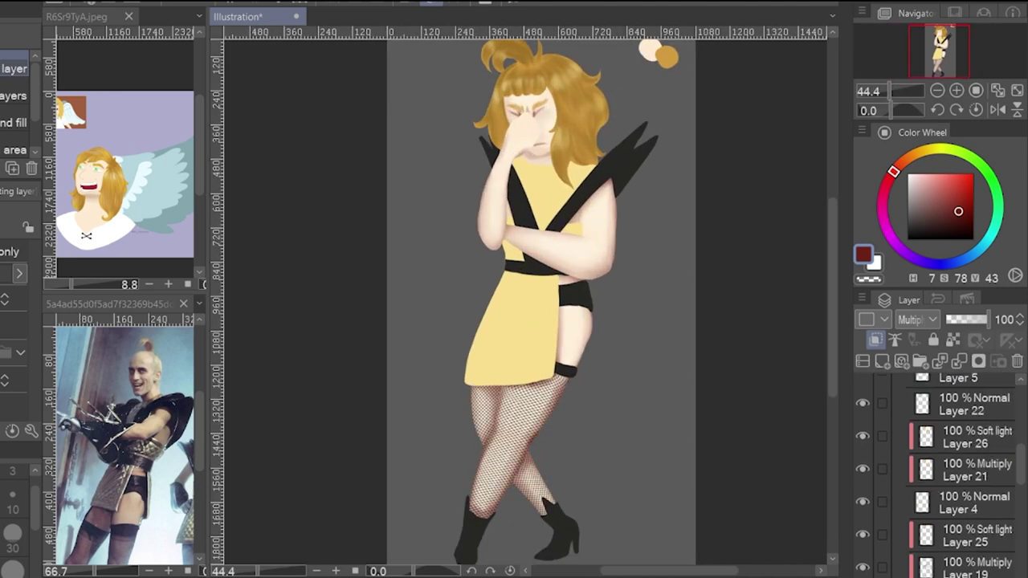
{"action": "left_click", "coordinate": [968, 497]}
{"action": "key", "text": "b"}
{"action": "left_click", "coordinate": [497, 340], "text": "alt"}
{"action": "left_click", "coordinate": [951, 201]}
{"action": "scroll", "coordinate": [580, 192], "scroll_direction": "up", "scroll_amount": 4}
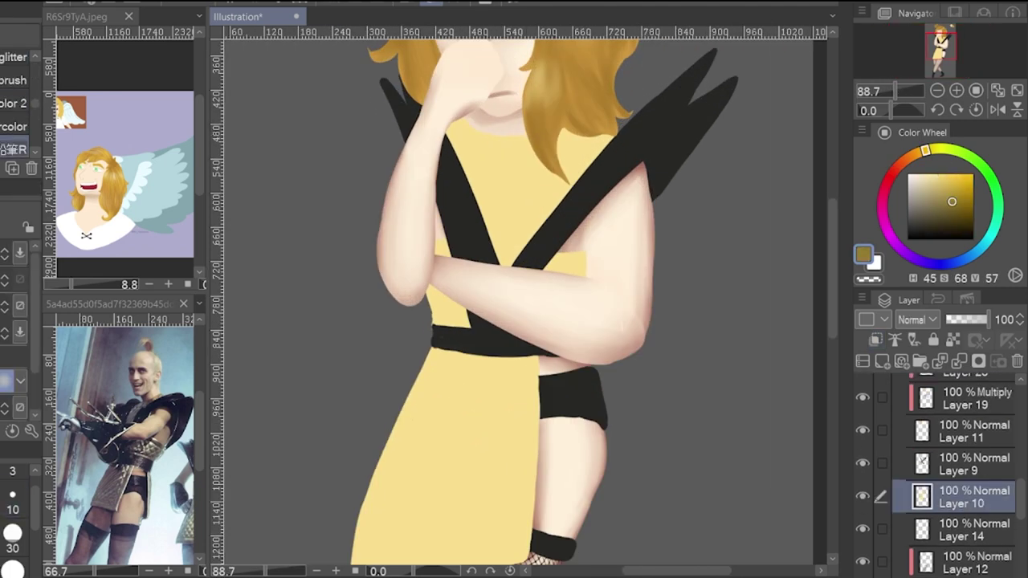
{"action": "scroll", "coordinate": [545, 329], "scroll_direction": "down", "scroll_amount": 2}
{"action": "key", "text": "ctrl+shift+n"}
{"action": "scroll", "coordinate": [514, 161], "scroll_direction": "up", "scroll_amount": 2}
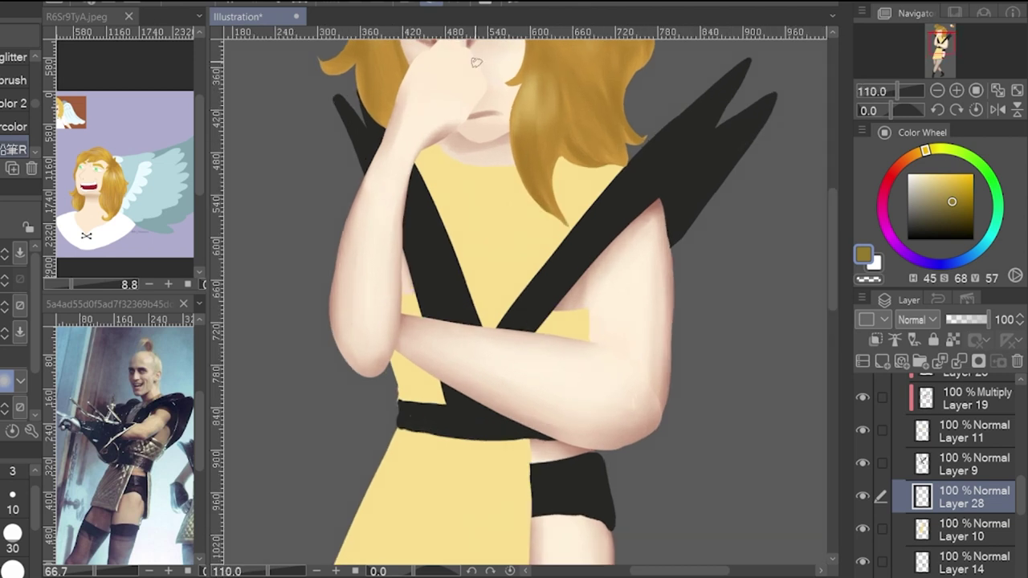
{"action": "key", "text": "ctrl+z"}
{"action": "left_click", "coordinate": [875, 340]}
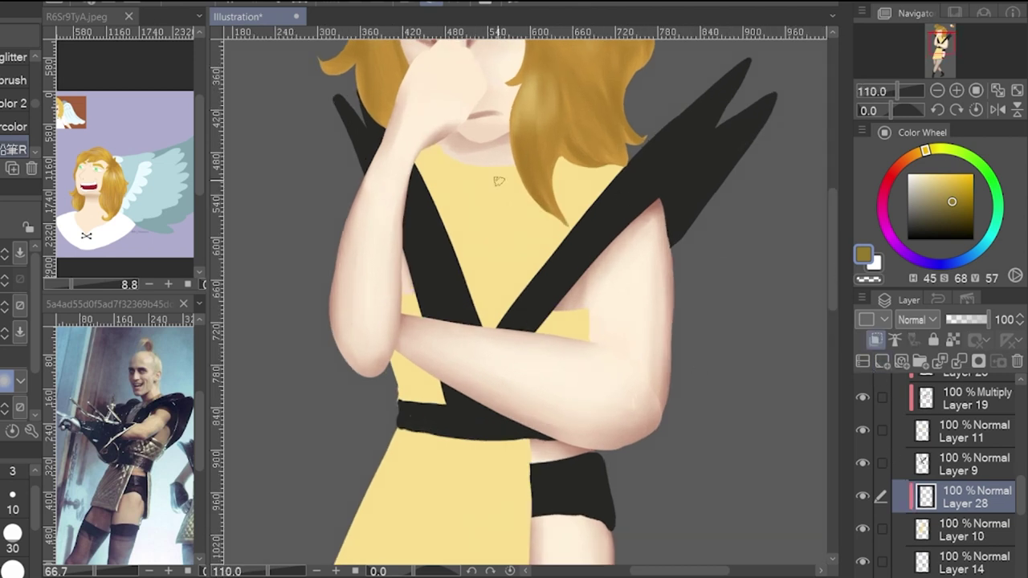
Step: Draw the curved neckline trim and a small round ornament on the bodice, using brush size 10
{"action": "left_click_drag", "start_coordinate": [434, 157], "coordinate": [504, 170]}
{"action": "key", "text": "bracketleft"}
{"action": "key", "text": "bracketleft"}
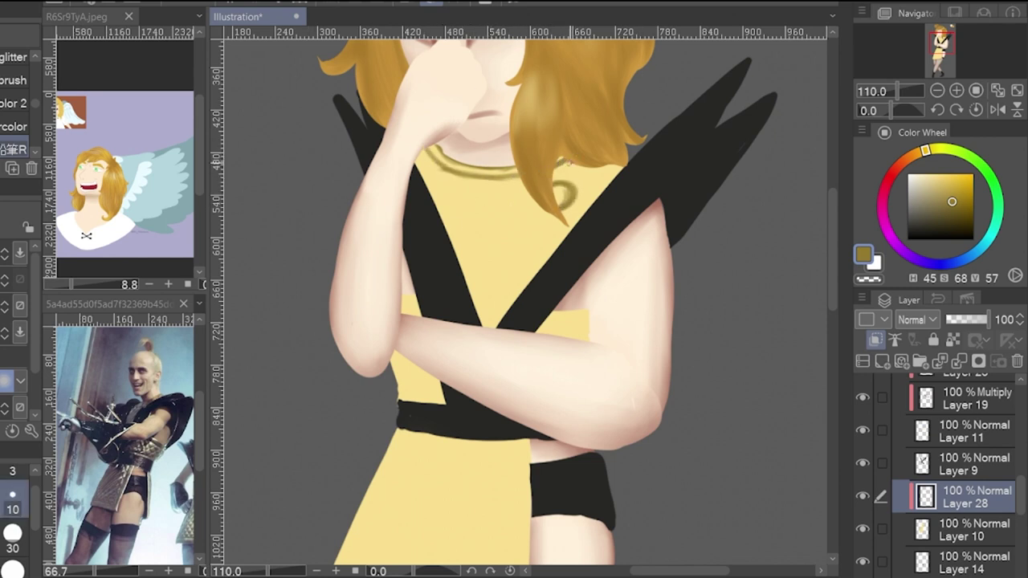
Step: Draw parallel diagonal lines across the bodice, including the small areas beside the straps and below the raised arm
{"action": "left_click_drag", "start_coordinate": [536, 200], "coordinate": [465, 280]}
{"action": "left_click_drag", "start_coordinate": [522, 179], "coordinate": [459, 250]}
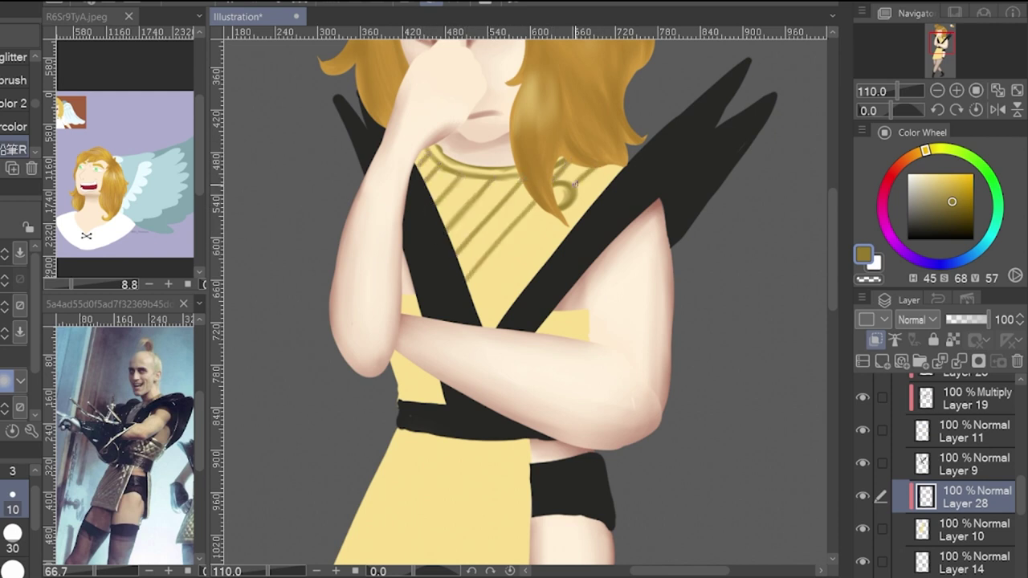
{"action": "left_click_drag", "start_coordinate": [532, 233], "coordinate": [485, 283]}
{"action": "left_click_drag", "start_coordinate": [550, 214], "coordinate": [472, 300]}
{"action": "left_click_drag", "start_coordinate": [608, 174], "coordinate": [476, 320]}
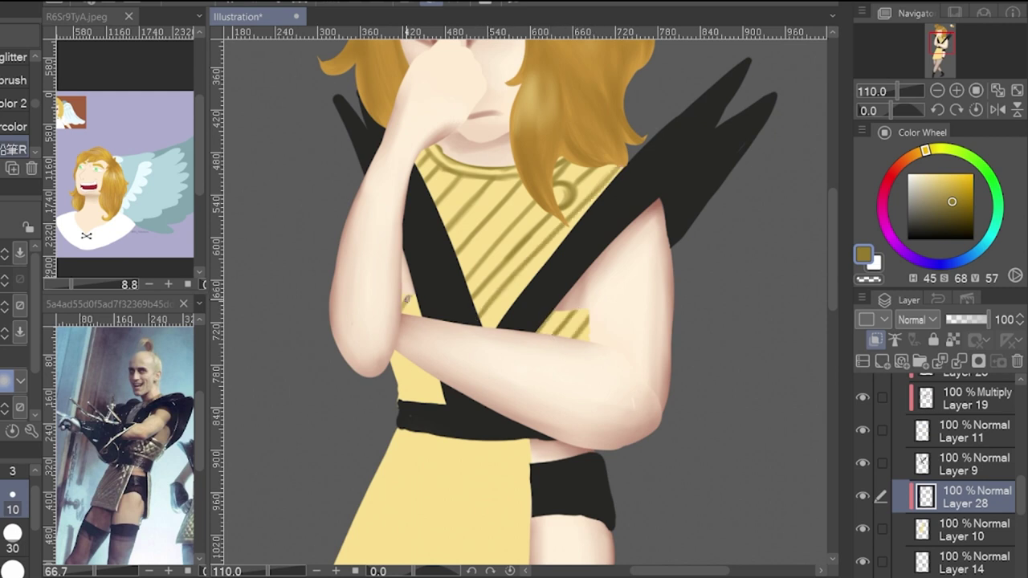
{"action": "left_click_drag", "start_coordinate": [444, 366], "coordinate": [415, 402]}
Step: Draw an inset border line along the sides and hem of the yellow skirt panel, rotating the canvas for the hem
{"action": "left_click_drag", "start_coordinate": [832, 225], "coordinate": [831, 270]}
{"action": "left_click_drag", "start_coordinate": [406, 242], "coordinate": [334, 421]}
{"action": "left_click_drag", "start_coordinate": [354, 372], "coordinate": [318, 482]}
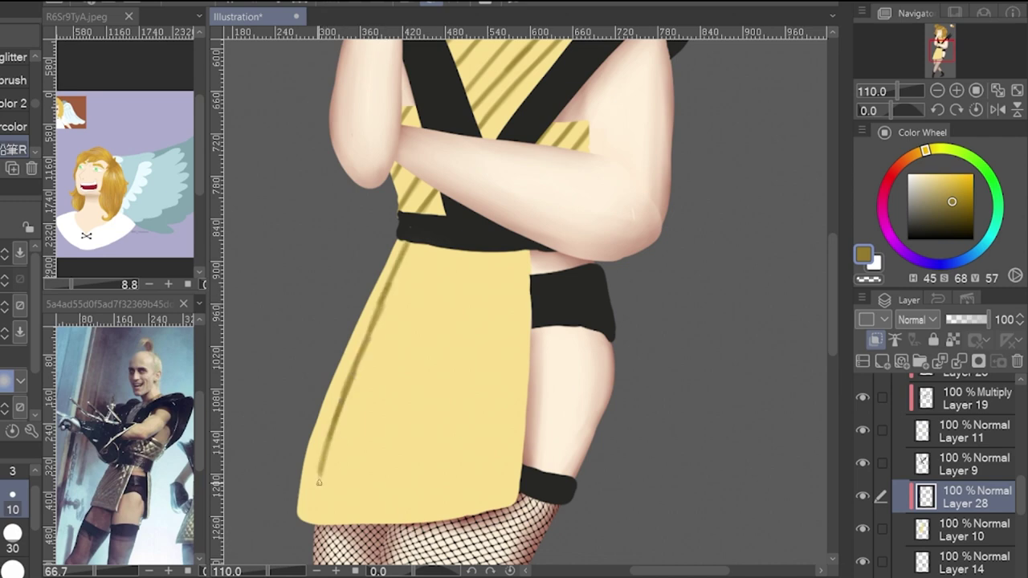
{"action": "left_click_drag", "start_coordinate": [518, 250], "coordinate": [500, 468]}
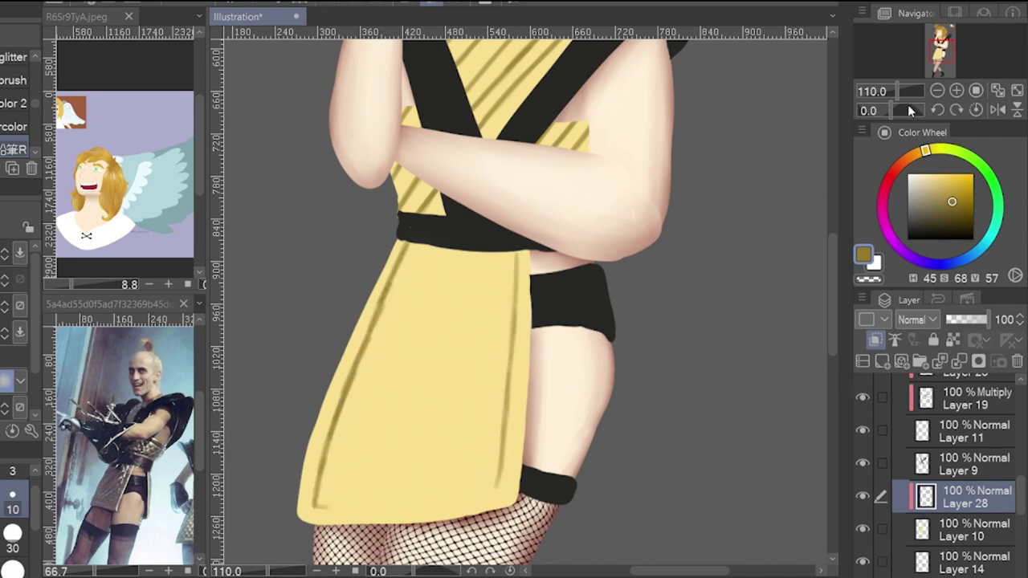
{"action": "left_click", "coordinate": [909, 110]}
{"action": "left_click_drag", "start_coordinate": [343, 75], "coordinate": [341, 252]}
{"action": "left_click_drag", "start_coordinate": [333, 181], "coordinate": [345, 257]}
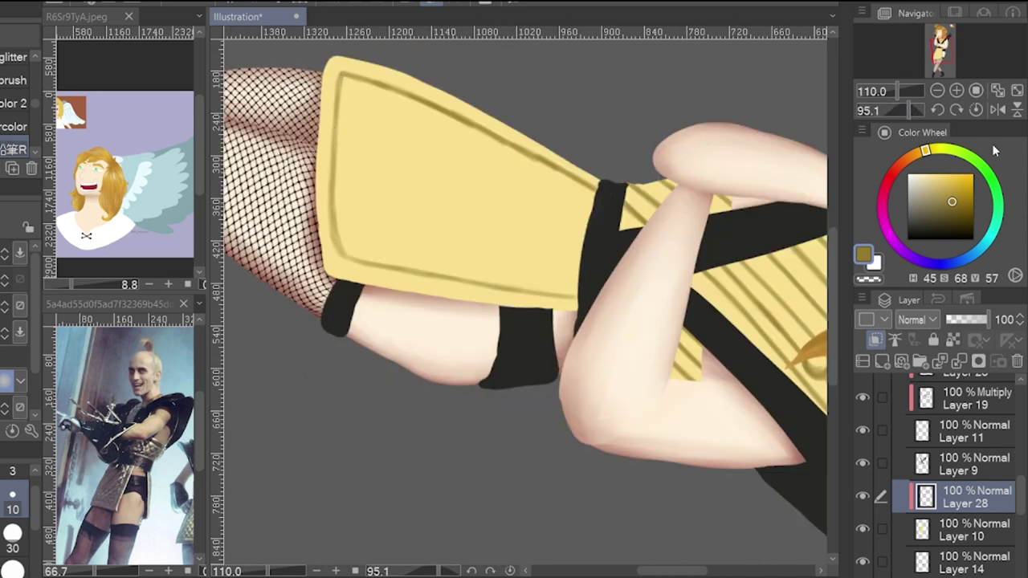
{"action": "left_click", "coordinate": [976, 110]}
{"action": "left_click_drag", "start_coordinate": [508, 250], "coordinate": [504, 419]}
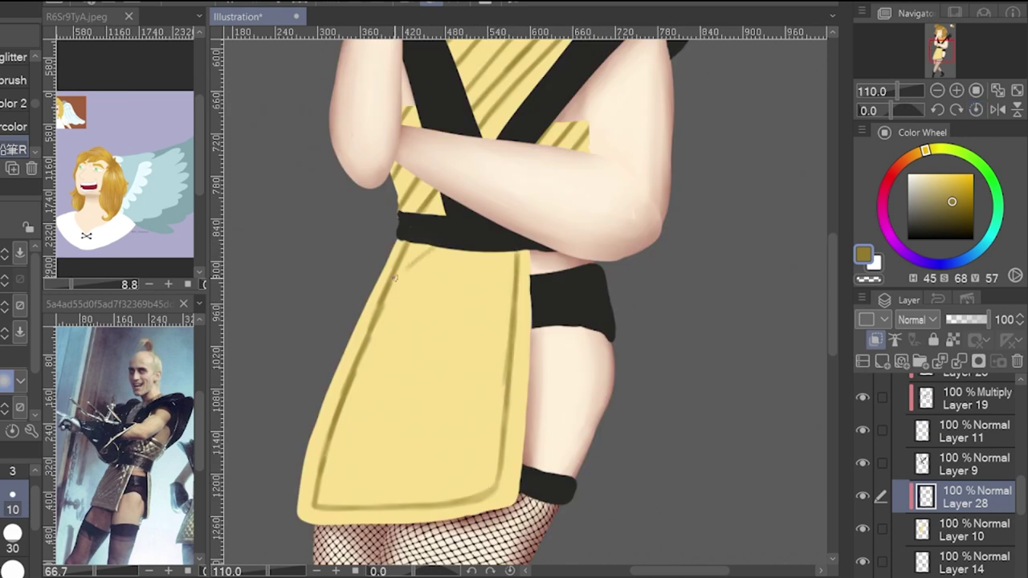
Step: Fill the bordered skirt panel with parallel diagonal lines rising to the right, from the waist down to the hem
{"action": "left_click_drag", "start_coordinate": [382, 313], "coordinate": [458, 248]}
{"action": "left_click_drag", "start_coordinate": [387, 336], "coordinate": [480, 253]}
{"action": "left_click_drag", "start_coordinate": [480, 253], "coordinate": [362, 354]}
{"action": "mouse_move", "coordinate": [436, 330]}
{"action": "left_mouse_down"}
{"action": "mouse_move", "coordinate": [508, 255]}
{"action": "mouse_move", "coordinate": [343, 411]}
{"action": "left_mouse_up"}
{"action": "left_click_drag", "start_coordinate": [343, 411], "coordinate": [394, 358]}
{"action": "left_click_drag", "start_coordinate": [334, 447], "coordinate": [483, 320]}
{"action": "left_click_drag", "start_coordinate": [400, 387], "coordinate": [512, 290]}
{"action": "left_click_drag", "start_coordinate": [319, 493], "coordinate": [507, 342]}
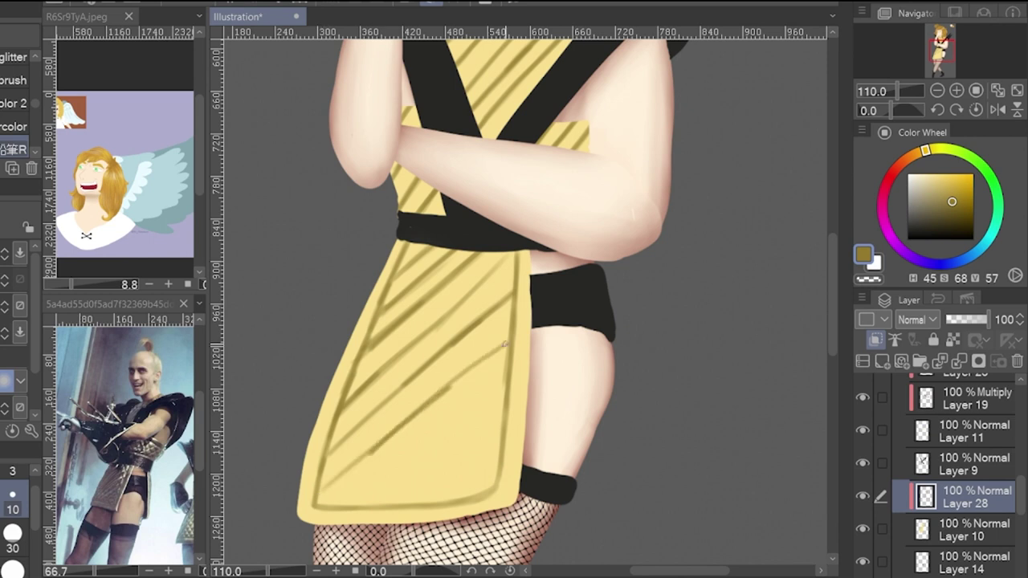
{"action": "left_click_drag", "start_coordinate": [422, 411], "coordinate": [511, 335]}
{"action": "left_click_drag", "start_coordinate": [360, 509], "coordinate": [504, 384]}
{"action": "left_click_drag", "start_coordinate": [421, 510], "coordinate": [501, 434]}
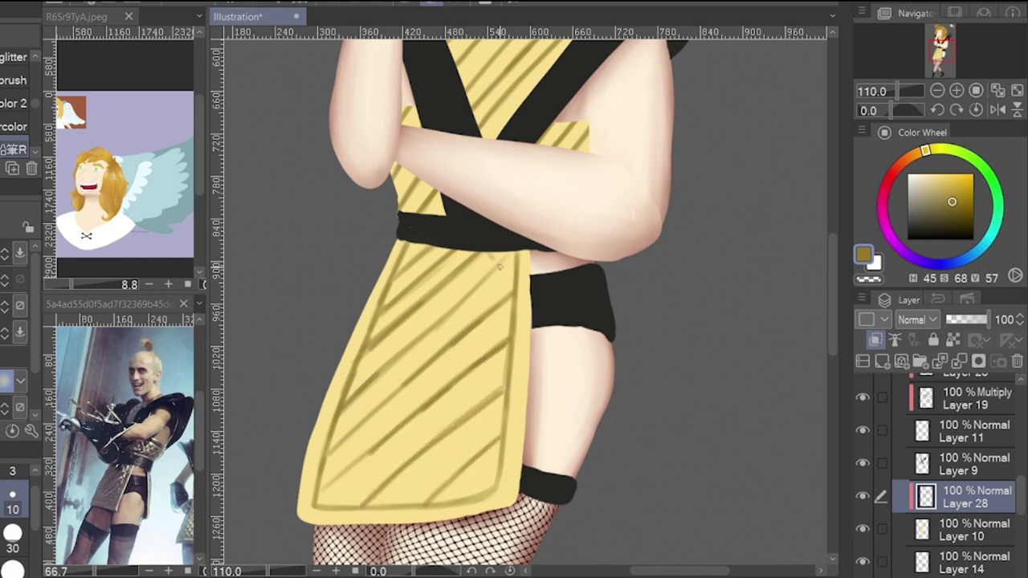
Step: Draw opposing diagonals across the skirt panel's lines to form a diamond lattice
{"action": "left_click_drag", "start_coordinate": [374, 340], "coordinate": [499, 467]}
{"action": "left_click_drag", "start_coordinate": [439, 407], "coordinate": [500, 467]}
{"action": "left_click_drag", "start_coordinate": [359, 363], "coordinate": [448, 470]}
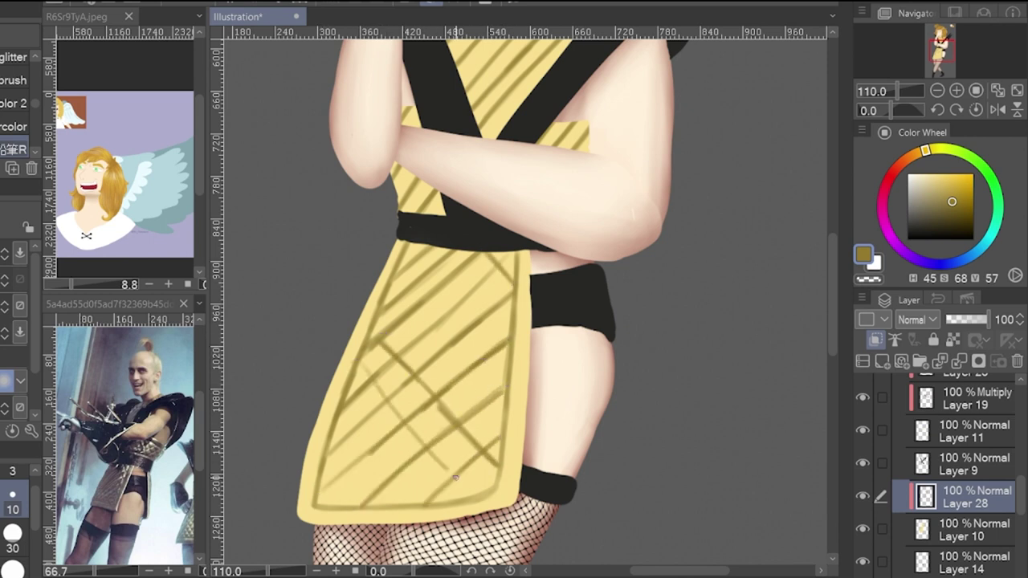
{"action": "left_click_drag", "start_coordinate": [374, 382], "coordinate": [476, 497]}
{"action": "left_click_drag", "start_coordinate": [351, 399], "coordinate": [439, 506]}
{"action": "left_click_drag", "start_coordinate": [333, 434], "coordinate": [396, 504]}
{"action": "left_click_drag", "start_coordinate": [321, 461], "coordinate": [366, 507]}
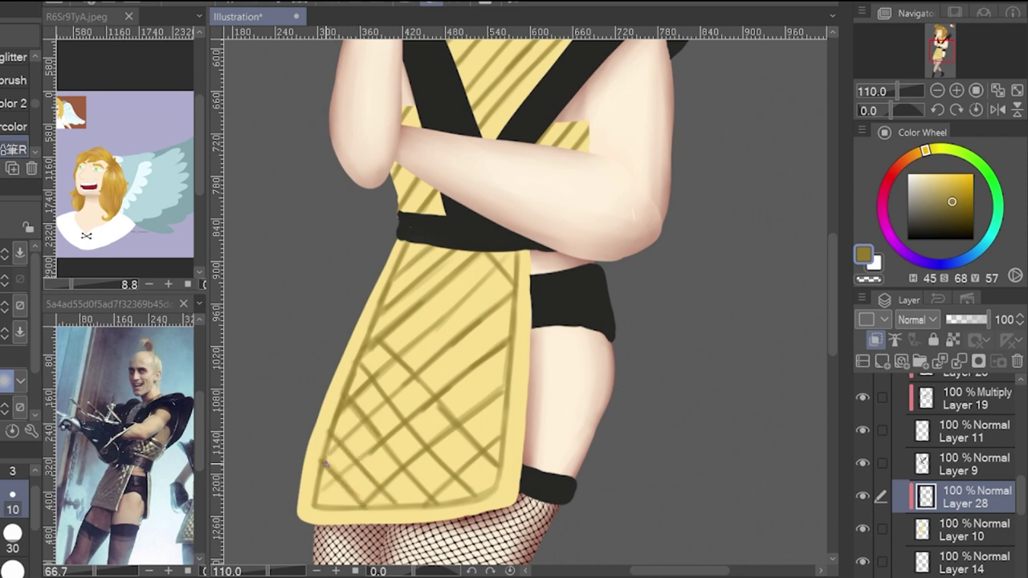
{"action": "left_click_drag", "start_coordinate": [497, 266], "coordinate": [387, 361]}
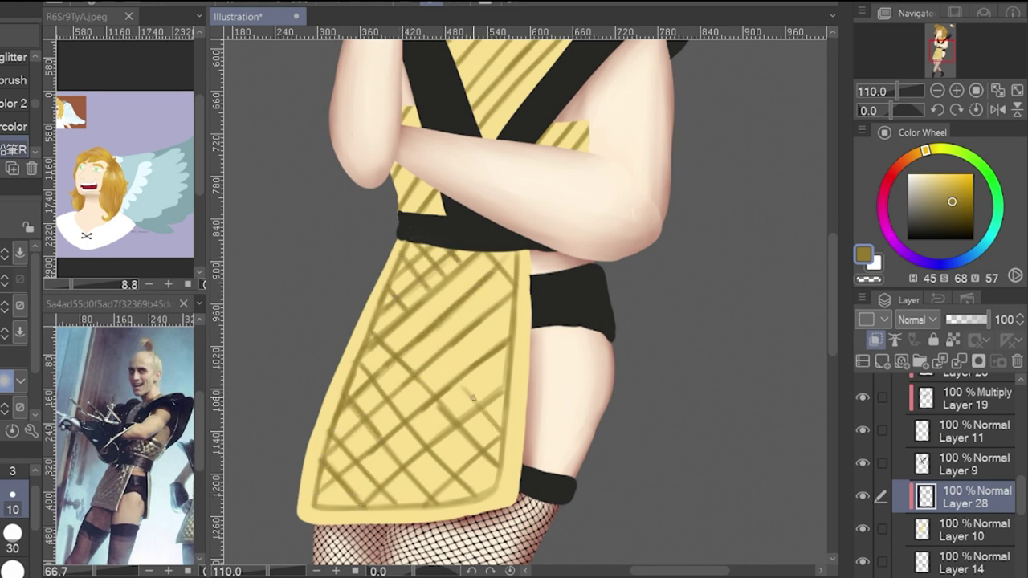
Step: Cross the bodice's diagonal lines with opposing strokes to continue the diamond lattice
{"action": "scroll", "coordinate": [522, 338], "scroll_direction": "up", "scroll_amount": 3}
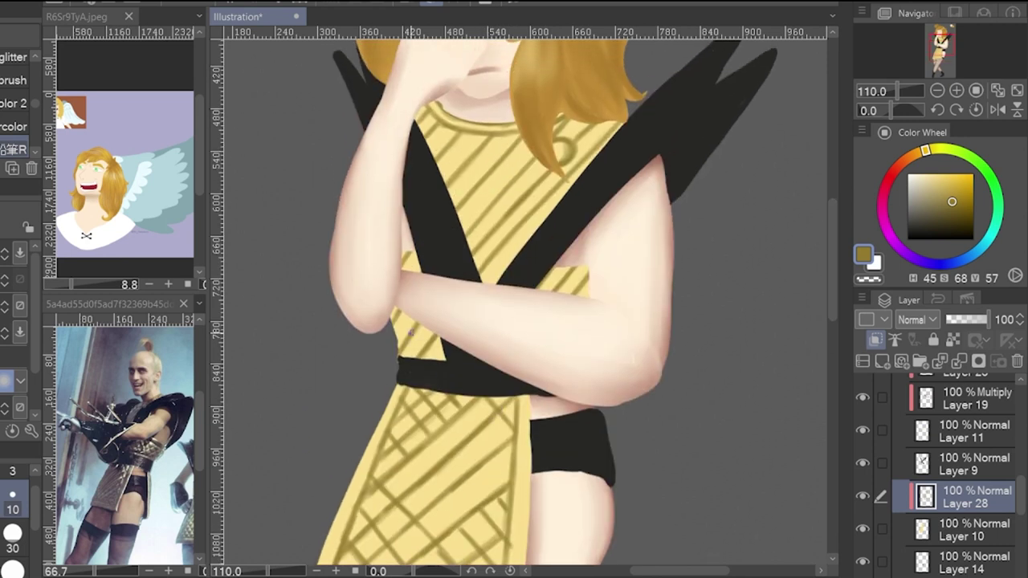
{"action": "left_click_drag", "start_coordinate": [460, 170], "coordinate": [527, 244]}
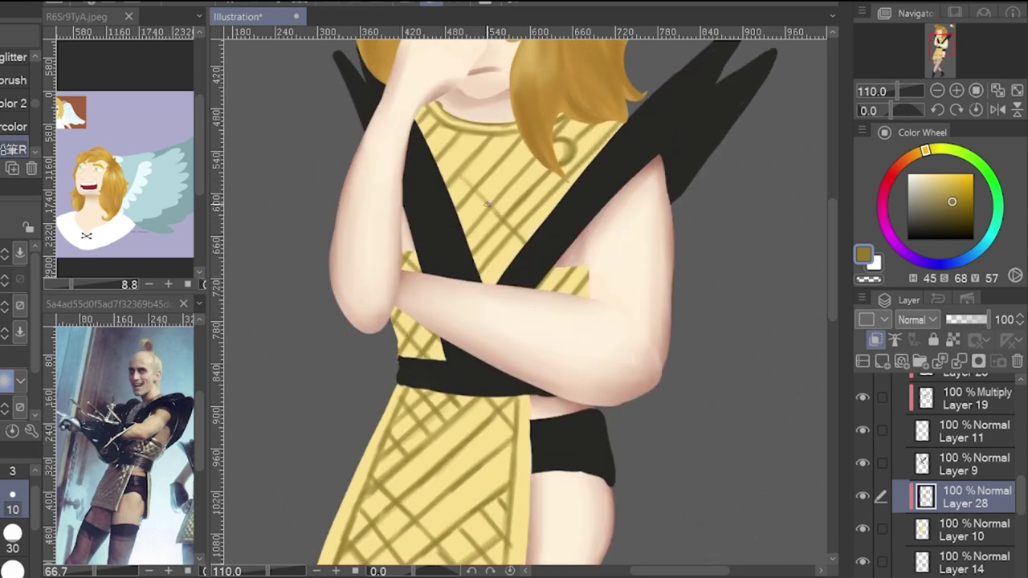
{"action": "mouse_move", "coordinate": [414, 118]}
{"action": "left_mouse_down"}
{"action": "mouse_move", "coordinate": [527, 243]}
{"action": "mouse_move", "coordinate": [494, 216]}
{"action": "mouse_move", "coordinate": [506, 260]}
{"action": "left_mouse_up"}
{"action": "left_click_drag", "start_coordinate": [465, 238], "coordinate": [485, 264]}
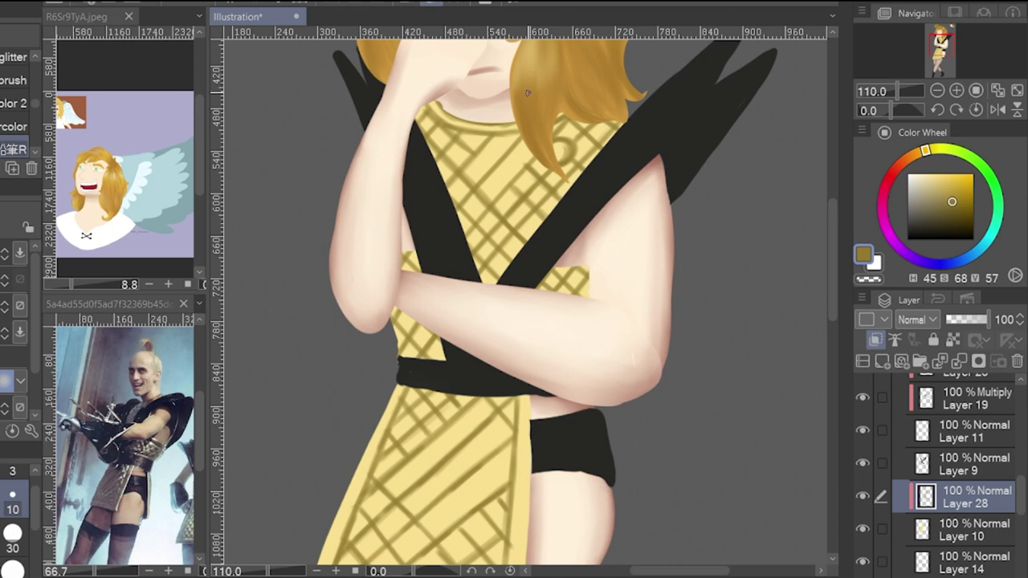
Step: Shade the neckline trim and the bodice's lattice cells with a larger brush in golden yellow (H 45, S 66, V 94)
{"action": "scroll", "coordinate": [623, 330], "scroll_direction": "down", "scroll_amount": 5}
{"action": "left_click_drag", "start_coordinate": [619, 398], "coordinate": [618, 345]}
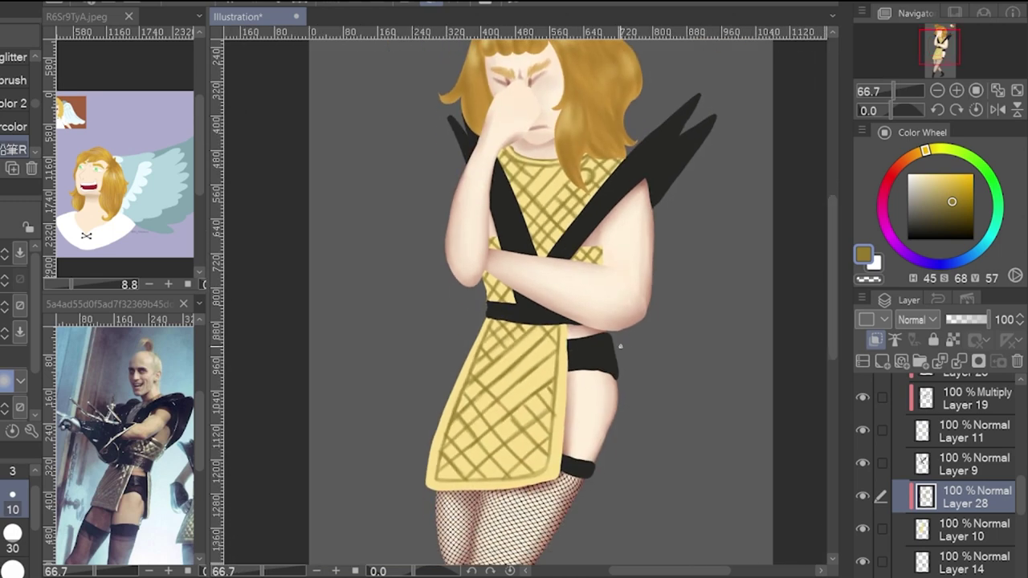
{"action": "scroll", "coordinate": [620, 339], "scroll_direction": "up", "scroll_amount": 4}
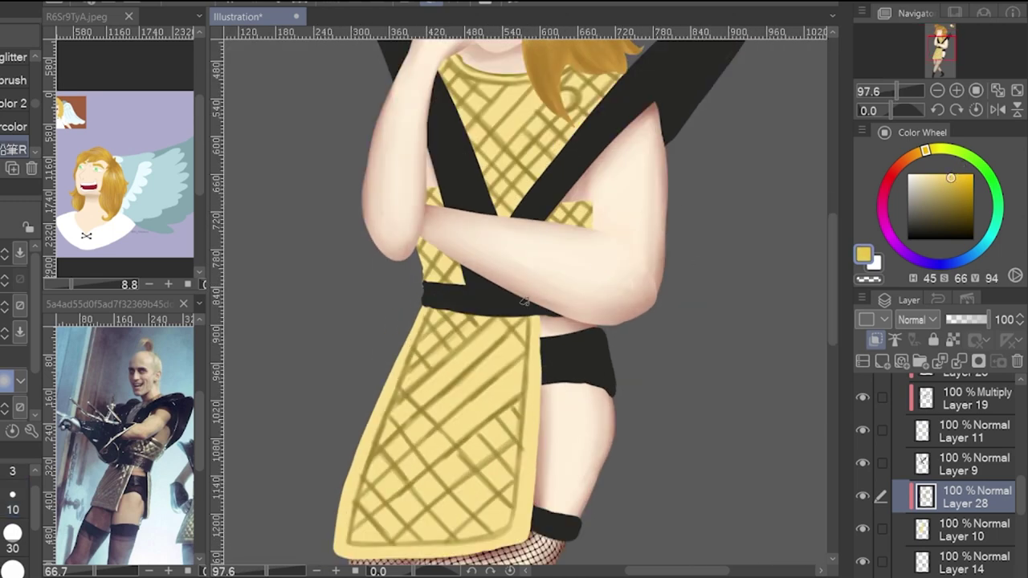
{"action": "scroll", "coordinate": [565, 197], "scroll_direction": "up", "scroll_amount": 3}
{"action": "scroll", "coordinate": [534, 196], "scroll_direction": "up", "scroll_amount": 6}
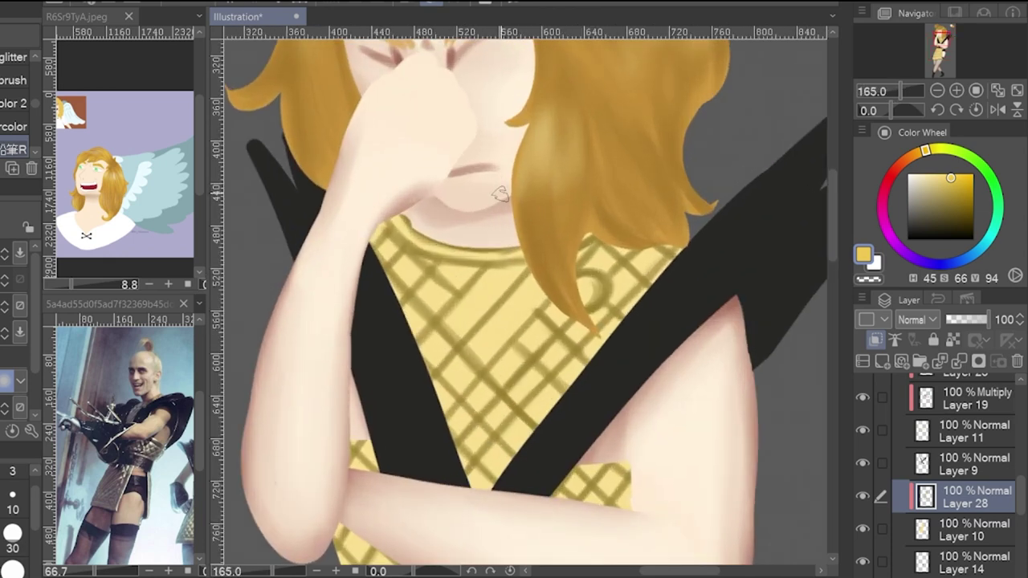
{"action": "mouse_move", "coordinate": [391, 219]}
{"action": "left_mouse_down"}
{"action": "mouse_move", "coordinate": [449, 248]}
{"action": "mouse_move", "coordinate": [517, 256]}
{"action": "left_mouse_up"}
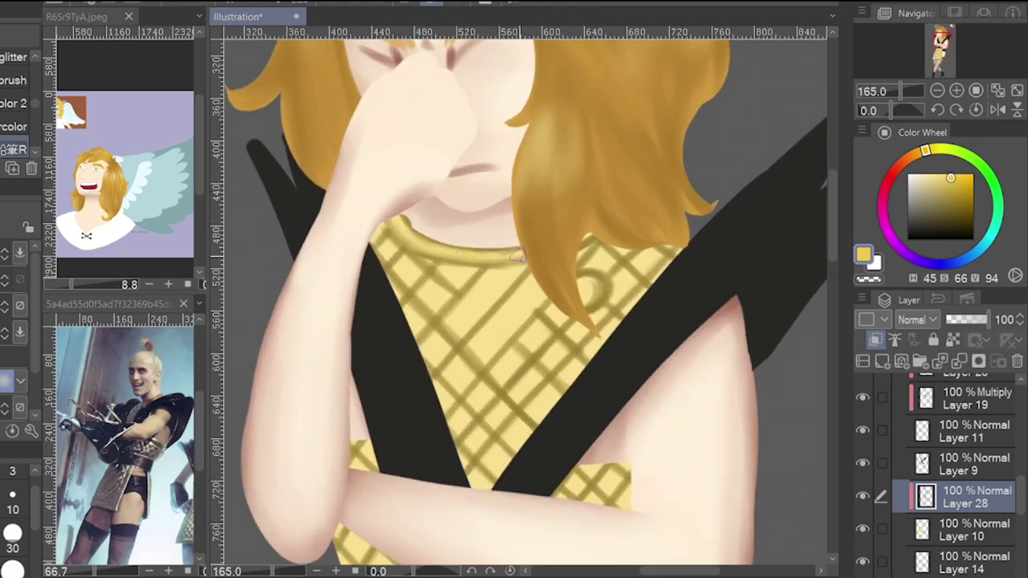
{"action": "mouse_move", "coordinate": [396, 272]}
{"action": "left_mouse_down"}
{"action": "mouse_move", "coordinate": [414, 294]}
{"action": "mouse_move", "coordinate": [442, 299]}
{"action": "mouse_move", "coordinate": [416, 297]}
{"action": "mouse_move", "coordinate": [458, 285]}
{"action": "mouse_move", "coordinate": [410, 330]}
{"action": "mouse_move", "coordinate": [421, 329]}
{"action": "mouse_move", "coordinate": [437, 358]}
{"action": "mouse_move", "coordinate": [443, 326]}
{"action": "mouse_move", "coordinate": [483, 315]}
{"action": "mouse_move", "coordinate": [519, 271]}
{"action": "mouse_move", "coordinate": [470, 326]}
{"action": "mouse_move", "coordinate": [468, 344]}
{"action": "mouse_move", "coordinate": [513, 330]}
{"action": "mouse_move", "coordinate": [527, 310]}
{"action": "mouse_move", "coordinate": [550, 329]}
{"action": "mouse_move", "coordinate": [501, 378]}
{"action": "mouse_move", "coordinate": [521, 340]}
{"action": "mouse_move", "coordinate": [518, 394]}
{"action": "mouse_move", "coordinate": [582, 332]}
{"action": "mouse_move", "coordinate": [554, 326]}
{"action": "mouse_move", "coordinate": [599, 288]}
{"action": "mouse_move", "coordinate": [592, 266]}
{"action": "mouse_move", "coordinate": [618, 296]}
{"action": "mouse_move", "coordinate": [601, 346]}
{"action": "left_mouse_up"}
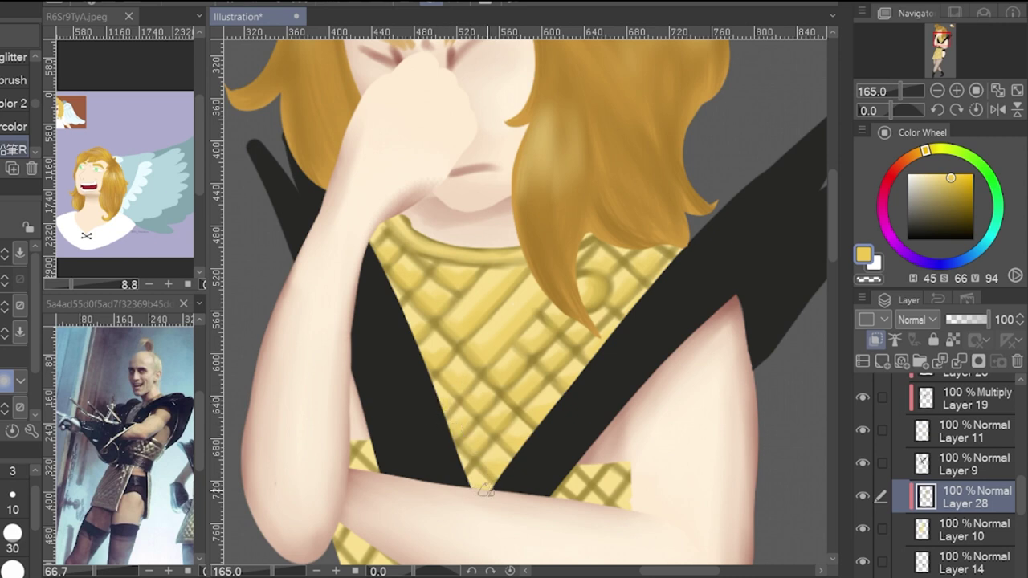
{"action": "scroll", "coordinate": [485, 490], "scroll_direction": "down", "scroll_amount": 3}
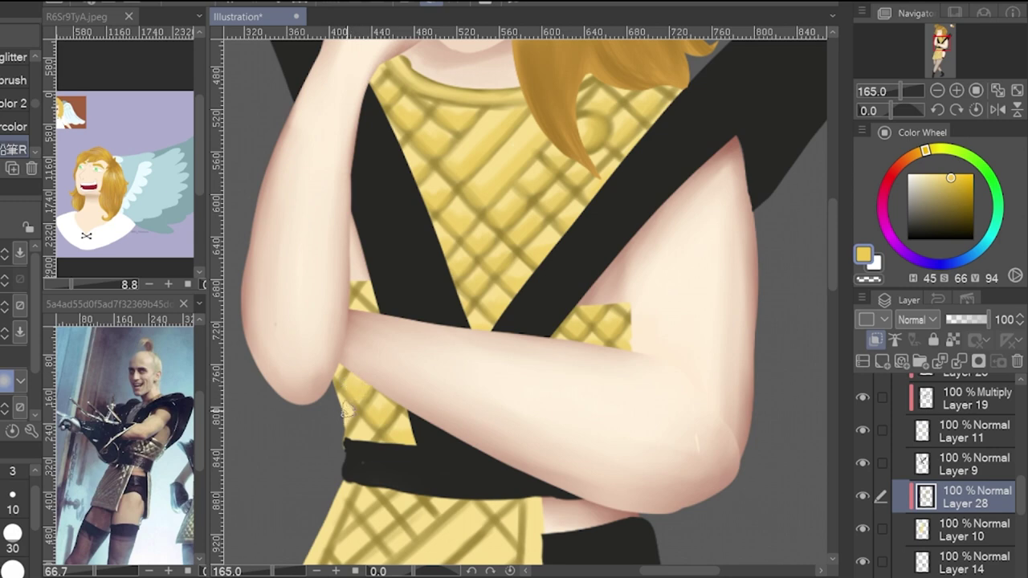
Step: Shade the outer edges of the skirt panel's border with the same golden yellow
{"action": "left_click_drag", "start_coordinate": [830, 262], "coordinate": [829, 325]}
{"action": "left_click_drag", "start_coordinate": [681, 571], "coordinate": [666, 571]}
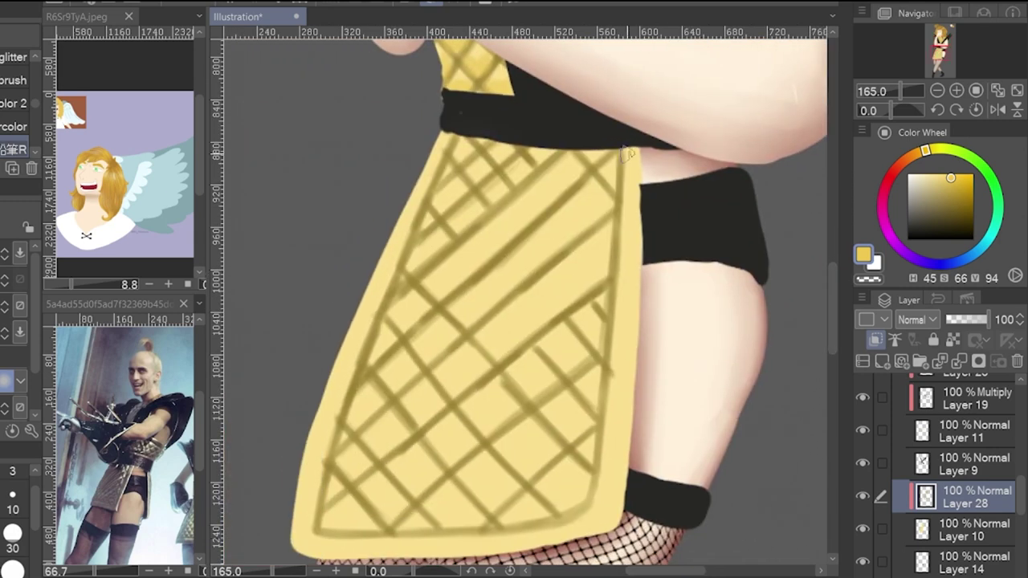
{"action": "mouse_move", "coordinate": [638, 153]}
{"action": "left_mouse_down"}
{"action": "mouse_move", "coordinate": [636, 359]}
{"action": "mouse_move", "coordinate": [617, 519]}
{"action": "left_mouse_up"}
{"action": "mouse_move", "coordinate": [440, 127]}
{"action": "left_mouse_down"}
{"action": "mouse_move", "coordinate": [372, 262]}
{"action": "mouse_move", "coordinate": [285, 514]}
{"action": "mouse_move", "coordinate": [395, 546]}
{"action": "left_mouse_up"}
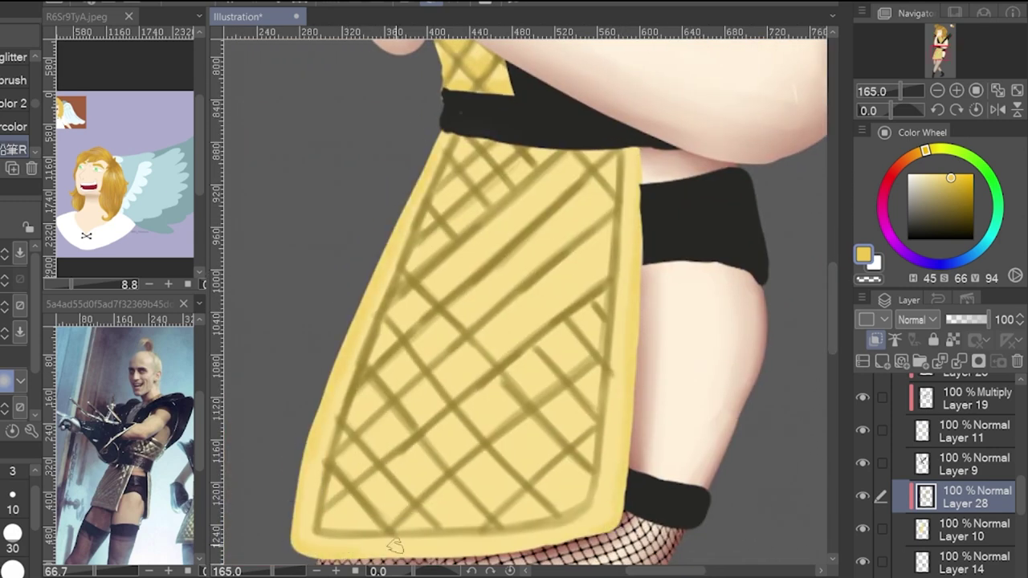
Step: Shade the skirt panel's hem, inner border and diamond cells in golden yellow to give the lattice a quilted look
{"action": "scroll", "coordinate": [394, 546], "scroll_direction": "down", "scroll_amount": 3}
{"action": "left_click_drag", "start_coordinate": [431, 470], "coordinate": [598, 456]}
{"action": "mouse_move", "coordinate": [452, 78]}
{"action": "left_mouse_down"}
{"action": "mouse_move", "coordinate": [481, 86]}
{"action": "mouse_move", "coordinate": [502, 76]}
{"action": "mouse_move", "coordinate": [493, 111]}
{"action": "mouse_move", "coordinate": [460, 145]}
{"action": "mouse_move", "coordinate": [438, 121]}
{"action": "mouse_move", "coordinate": [406, 233]}
{"action": "mouse_move", "coordinate": [413, 245]}
{"action": "left_mouse_up"}
{"action": "mouse_move", "coordinate": [590, 77]}
{"action": "left_mouse_down"}
{"action": "mouse_move", "coordinate": [529, 75]}
{"action": "mouse_move", "coordinate": [613, 103]}
{"action": "mouse_move", "coordinate": [430, 203]}
{"action": "mouse_move", "coordinate": [461, 199]}
{"action": "mouse_move", "coordinate": [434, 205]}
{"action": "mouse_move", "coordinate": [523, 135]}
{"action": "mouse_move", "coordinate": [498, 210]}
{"action": "mouse_move", "coordinate": [585, 131]}
{"action": "mouse_move", "coordinate": [491, 270]}
{"action": "mouse_move", "coordinate": [545, 236]}
{"action": "mouse_move", "coordinate": [604, 218]}
{"action": "mouse_move", "coordinate": [596, 265]}
{"action": "mouse_move", "coordinate": [559, 280]}
{"action": "mouse_move", "coordinate": [579, 237]}
{"action": "mouse_move", "coordinate": [580, 273]}
{"action": "mouse_move", "coordinate": [512, 303]}
{"action": "mouse_move", "coordinate": [525, 316]}
{"action": "mouse_move", "coordinate": [591, 316]}
{"action": "mouse_move", "coordinate": [565, 366]}
{"action": "mouse_move", "coordinate": [589, 348]}
{"action": "mouse_move", "coordinate": [568, 343]}
{"action": "mouse_move", "coordinate": [519, 391]}
{"action": "mouse_move", "coordinate": [560, 367]}
{"action": "mouse_move", "coordinate": [503, 369]}
{"action": "mouse_move", "coordinate": [567, 423]}
{"action": "mouse_move", "coordinate": [609, 312]}
{"action": "mouse_move", "coordinate": [540, 434]}
{"action": "mouse_move", "coordinate": [481, 405]}
{"action": "mouse_move", "coordinate": [393, 447]}
{"action": "mouse_move", "coordinate": [327, 436]}
{"action": "mouse_move", "coordinate": [332, 420]}
{"action": "mouse_move", "coordinate": [322, 423]}
{"action": "mouse_move", "coordinate": [395, 428]}
{"action": "mouse_move", "coordinate": [419, 414]}
{"action": "mouse_move", "coordinate": [392, 395]}
{"action": "mouse_move", "coordinate": [428, 364]}
{"action": "mouse_move", "coordinate": [468, 370]}
{"action": "mouse_move", "coordinate": [515, 322]}
{"action": "mouse_move", "coordinate": [473, 342]}
{"action": "mouse_move", "coordinate": [442, 304]}
{"action": "mouse_move", "coordinate": [475, 294]}
{"action": "mouse_move", "coordinate": [434, 276]}
{"action": "mouse_move", "coordinate": [431, 259]}
{"action": "mouse_move", "coordinate": [355, 389]}
{"action": "left_mouse_up"}
{"action": "left_click_drag", "start_coordinate": [347, 340], "coordinate": [374, 331]}
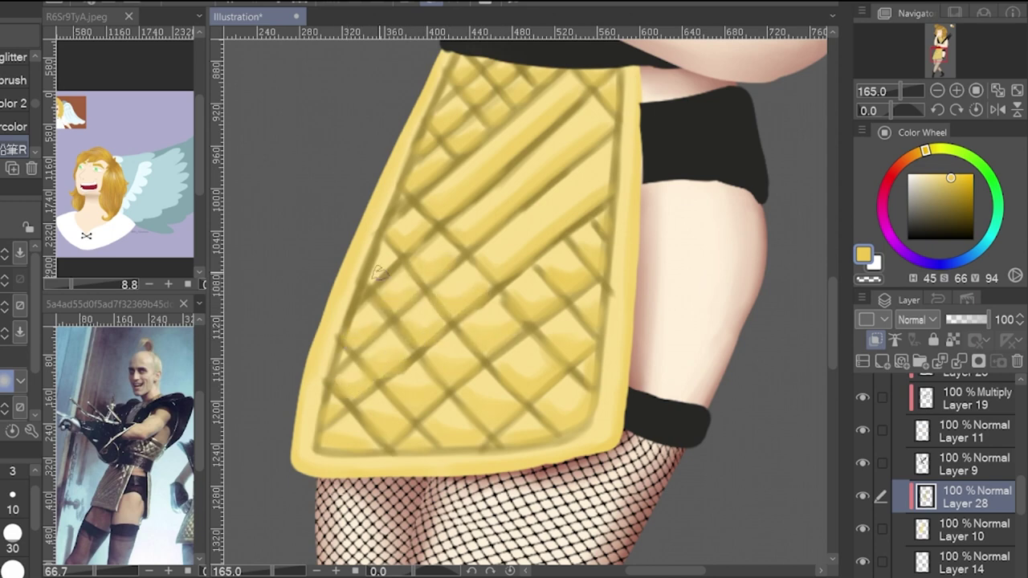
Step: Highlight the neckline trim and the bodice's lattice cells with a smaller size 10 brush in white (H 45, S 0, V 100)
{"action": "left_click_drag", "start_coordinate": [384, 267], "coordinate": [373, 276]}
{"action": "left_click", "coordinate": [912, 178]}
{"action": "left_click_drag", "start_coordinate": [833, 279], "coordinate": [833, 175]}
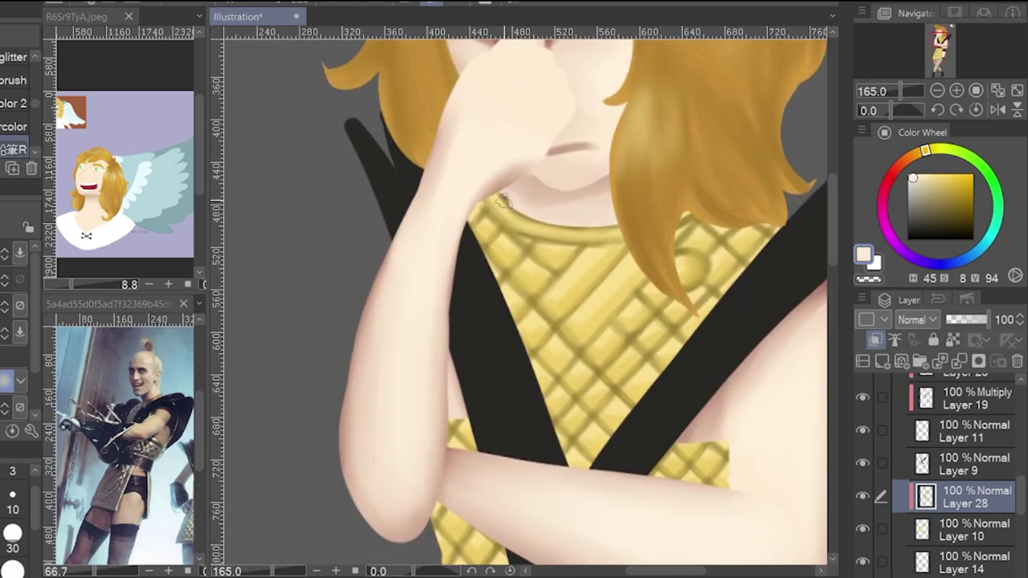
{"action": "key", "text": "["}
{"action": "key", "text": "["}
{"action": "left_click_drag", "start_coordinate": [546, 226], "coordinate": [499, 205]}
{"action": "left_click", "coordinate": [909, 173]}
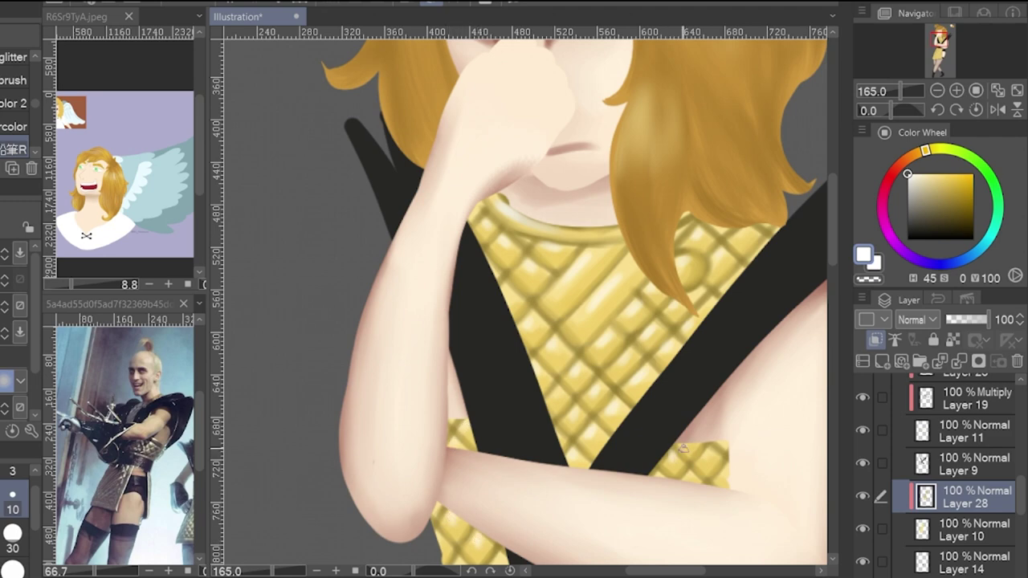
Step: Add white highlights to the skirt panel's border, diamond cells and diagonal bands to make the quilting look raised
{"action": "scroll", "coordinate": [834, 272], "scroll_direction": "down", "scroll_amount": 5}
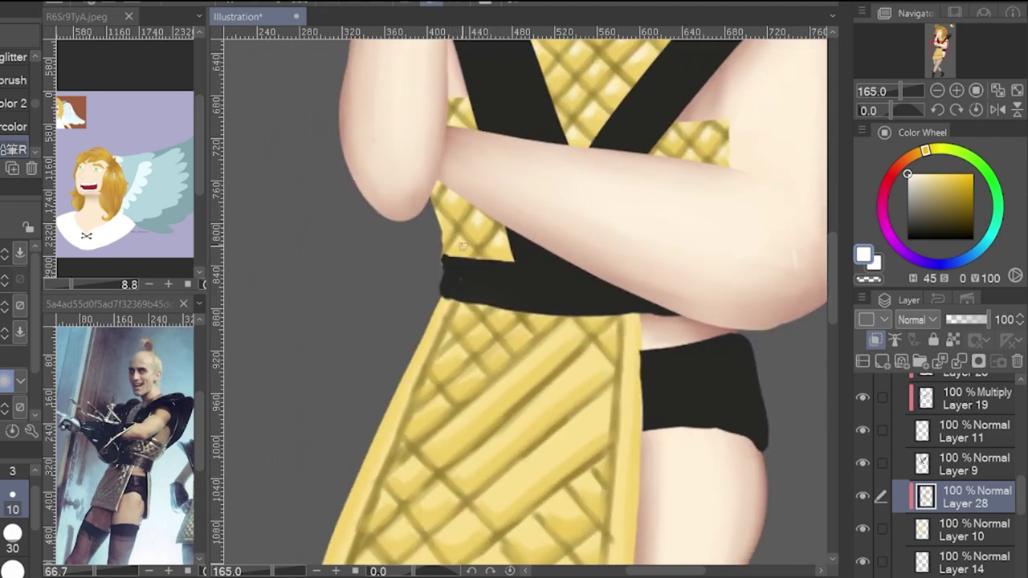
{"action": "left_click_drag", "start_coordinate": [444, 304], "coordinate": [434, 335]}
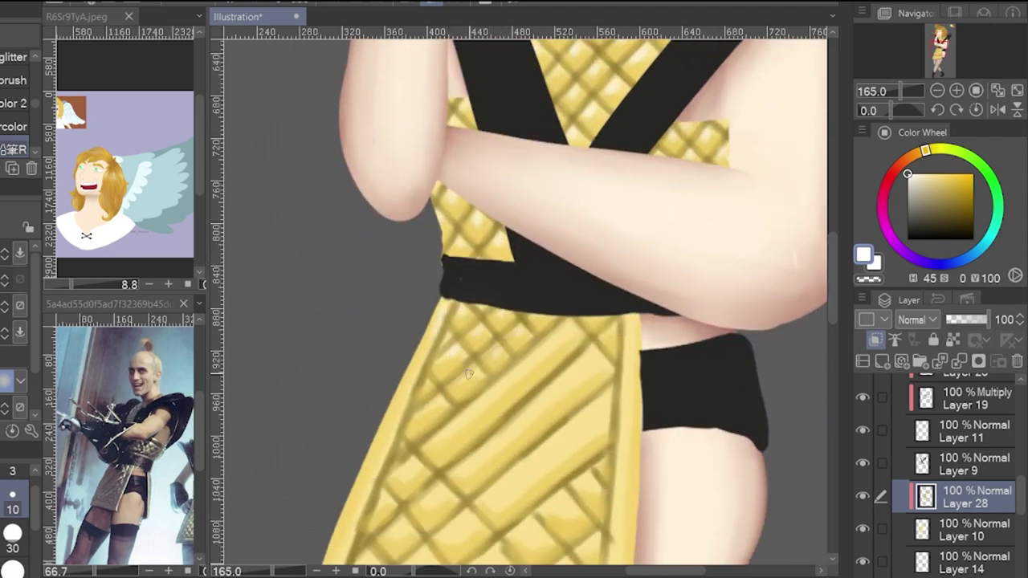
{"action": "scroll", "coordinate": [590, 409], "scroll_direction": "down", "scroll_amount": 3}
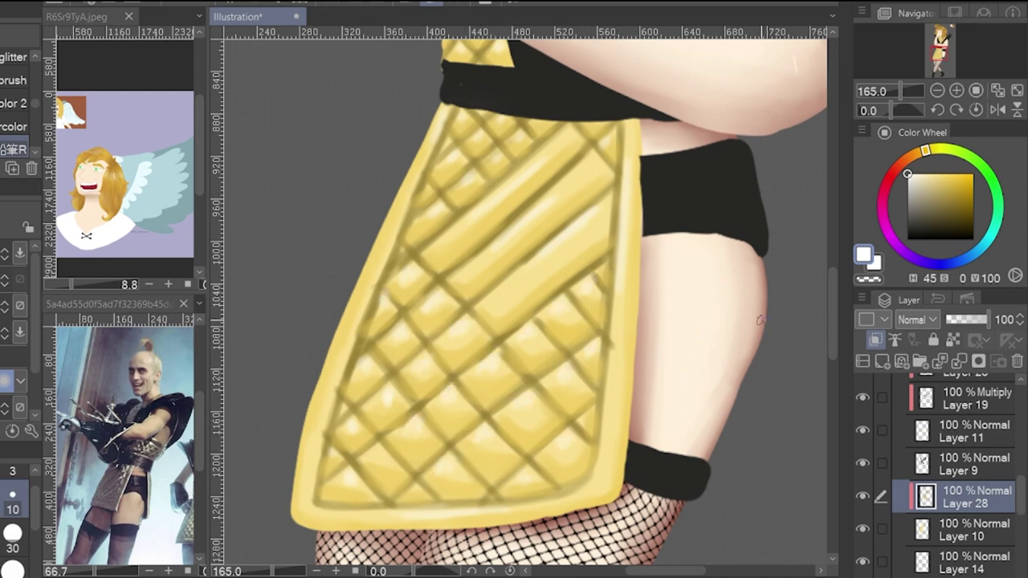
{"action": "scroll", "coordinate": [600, 278], "scroll_direction": "down", "scroll_amount": 18}
{"action": "left_click_drag", "start_coordinate": [832, 274], "coordinate": [831, 253]}
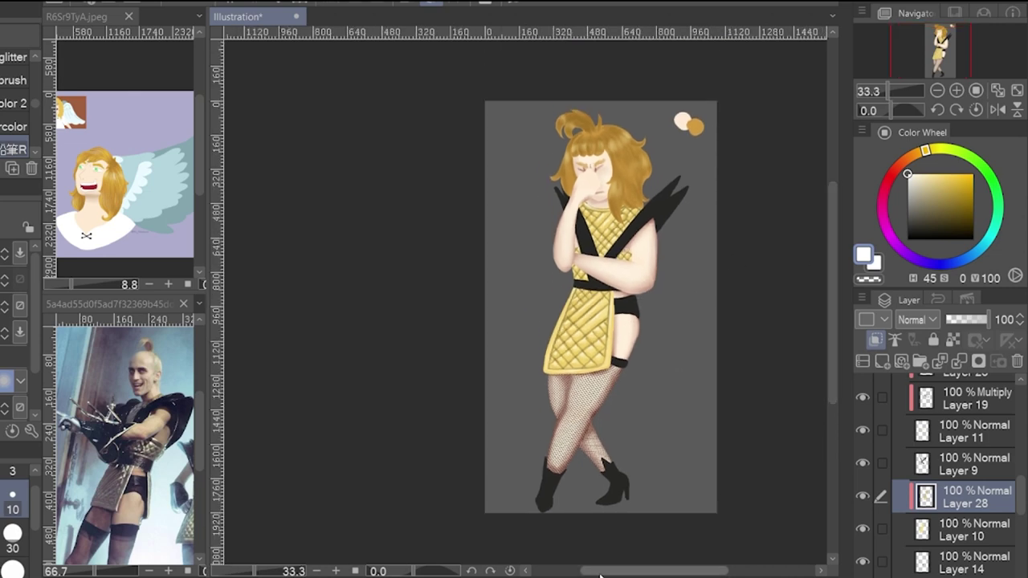